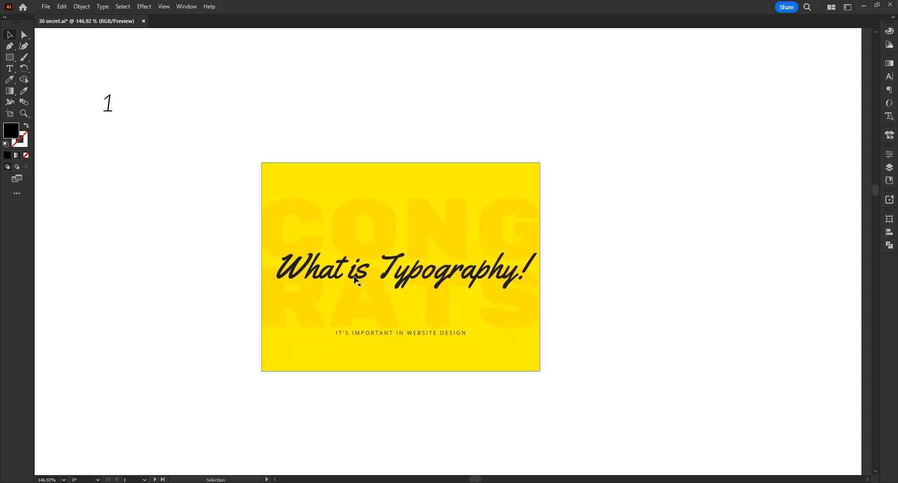
Run Retype on the yellow poster image and convert the word "Typography!" to live text using the Yellowtail Regular match.
{"action": "left_click", "coordinate": [388, 264]}
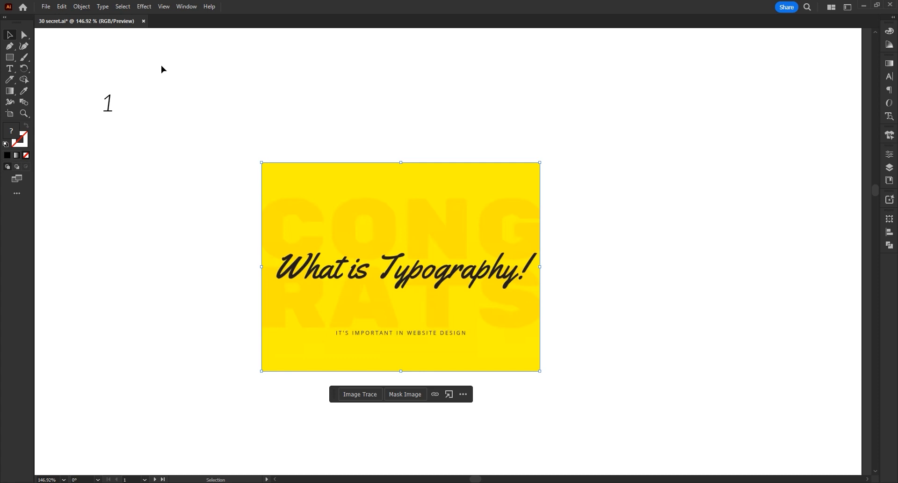
{"action": "left_click", "coordinate": [103, 6]}
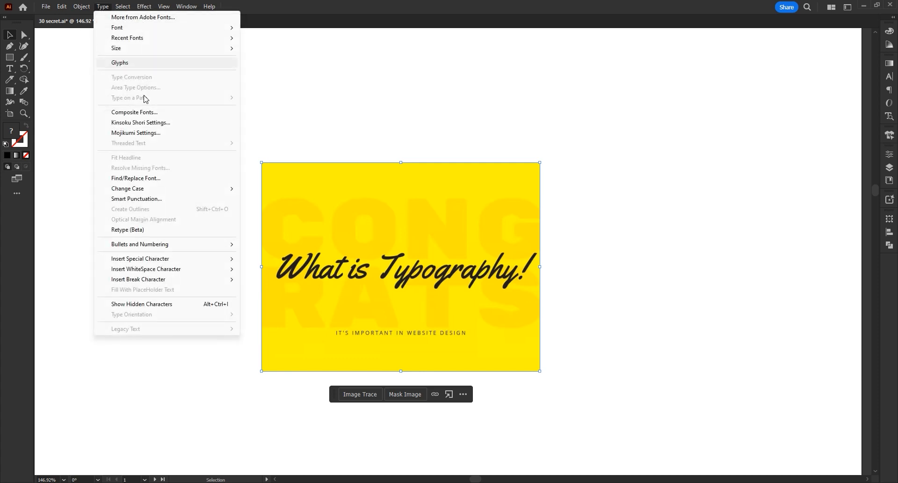
{"action": "left_click", "coordinate": [206, 234]}
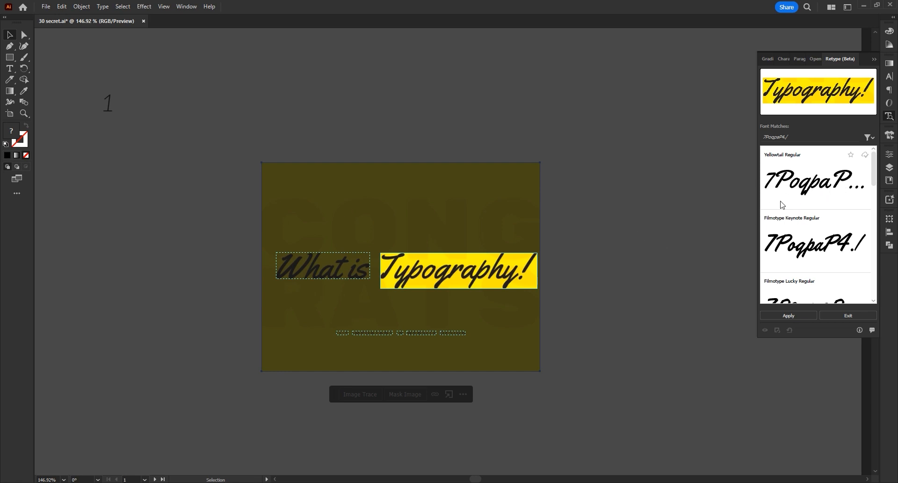
{"action": "left_click", "coordinate": [820, 189]}
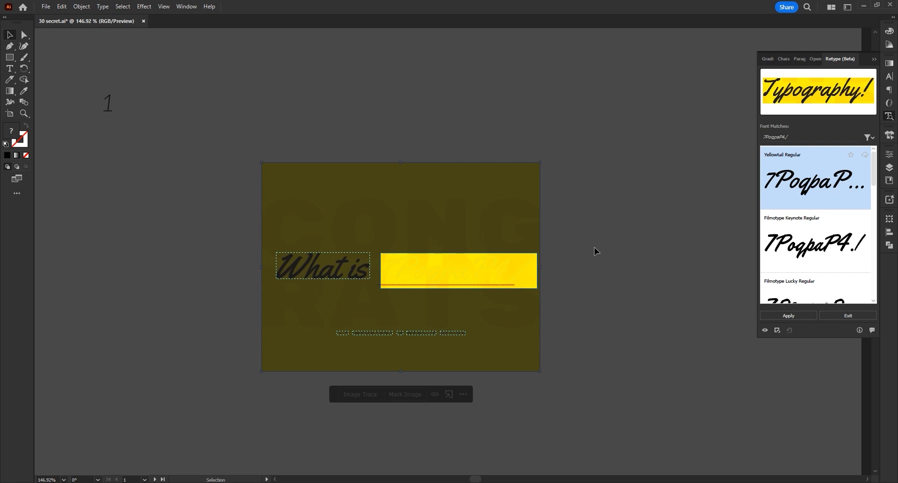
{"action": "key", "text": "Escape"}
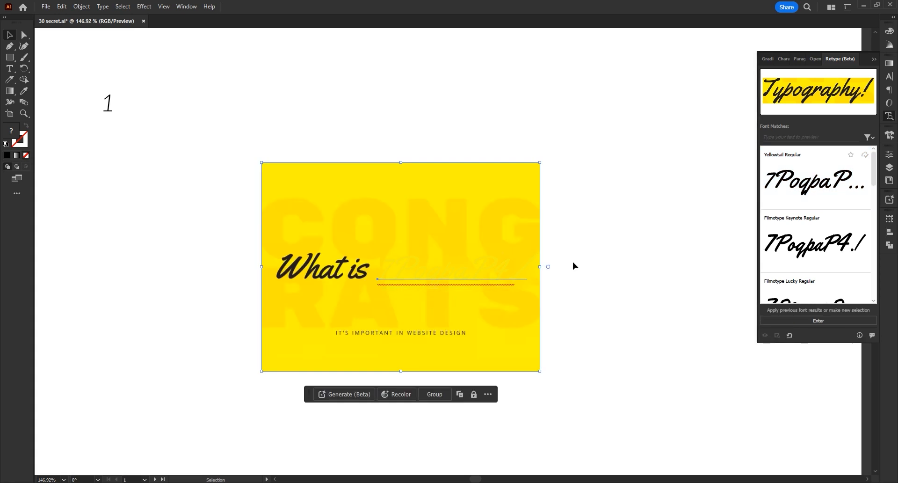
Select all of the converted text beside "What is" and set its fill color to black.
{"action": "double_click", "coordinate": [465, 270]}
{"action": "double_click", "coordinate": [465, 269]}
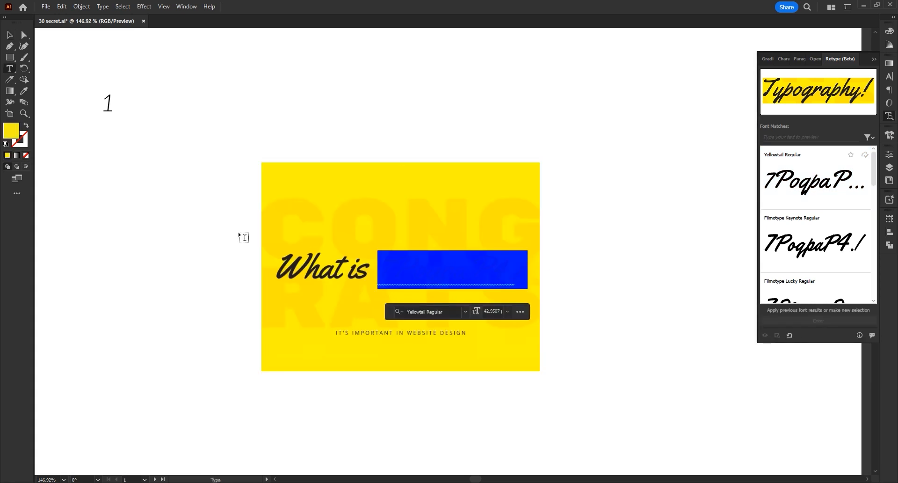
{"action": "double_click", "coordinate": [9, 133]}
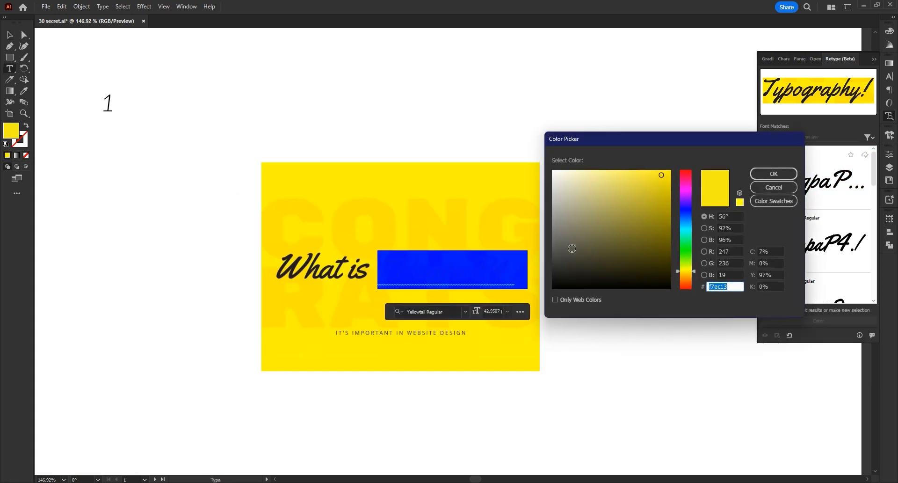
{"action": "left_click_drag", "start_coordinate": [571, 249], "coordinate": [535, 308]}
{"action": "left_click", "coordinate": [775, 174]}
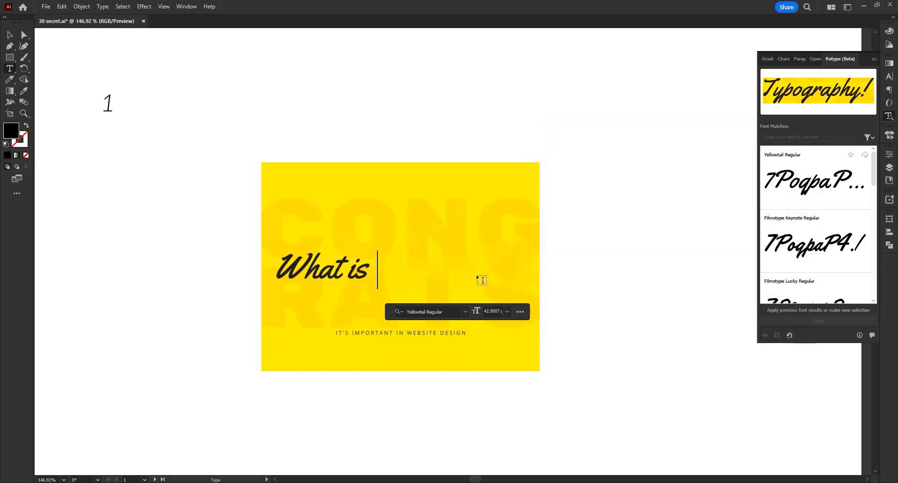
Replace the converted word with "Free Palestine" and reposition the new text on the poster.
{"action": "type", "text": "T"}
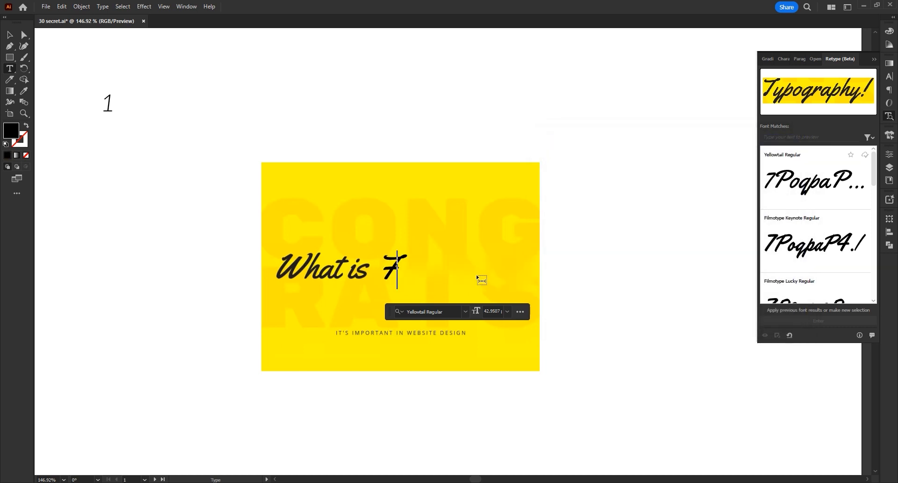
{"action": "type", "text": "ree Pale"}
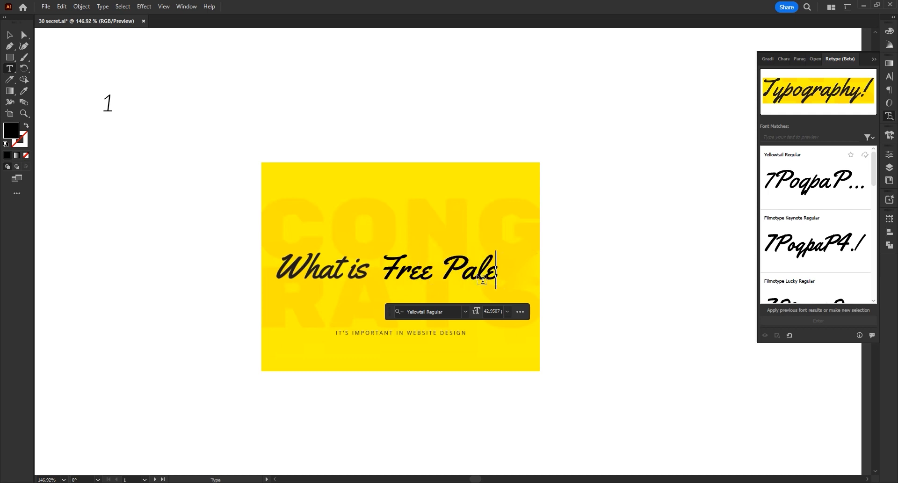
{"action": "type", "text": "stine"}
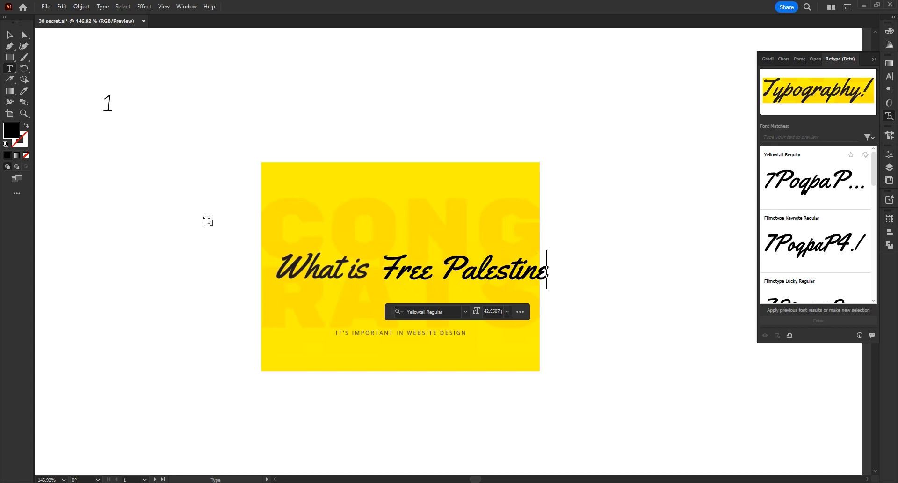
{"action": "left_click", "coordinate": [8, 36]}
{"action": "left_click_drag", "start_coordinate": [473, 287], "coordinate": [470, 225]}
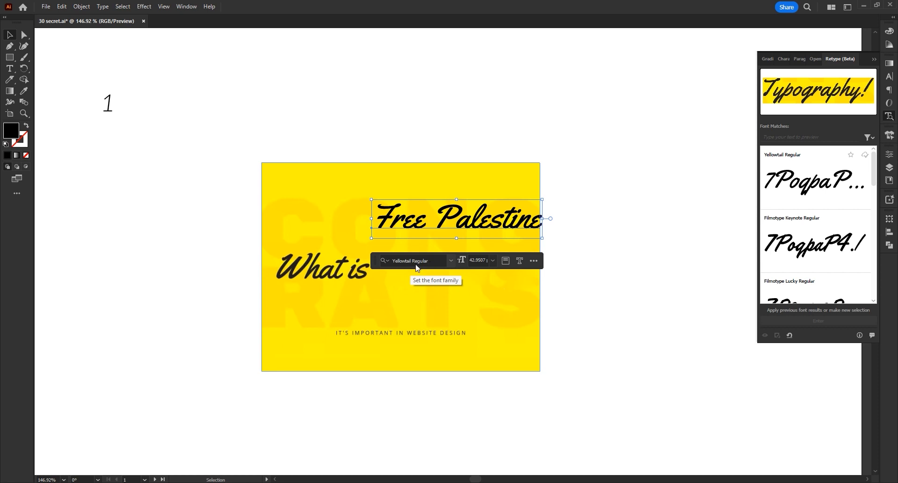
{"action": "left_click_drag", "start_coordinate": [515, 229], "coordinate": [530, 273]}
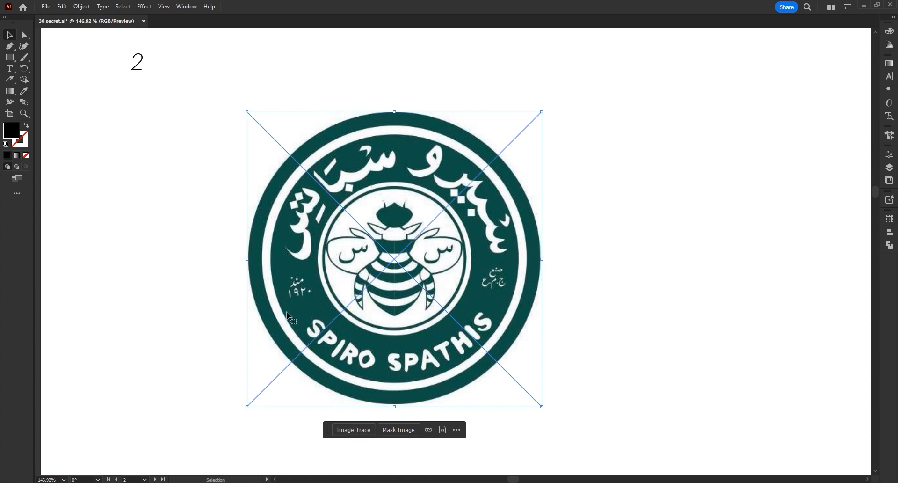
Show the selected bee logo's properties and trace the image with the [Default] Image Trace preset.
{"action": "left_click", "coordinate": [183, 6]}
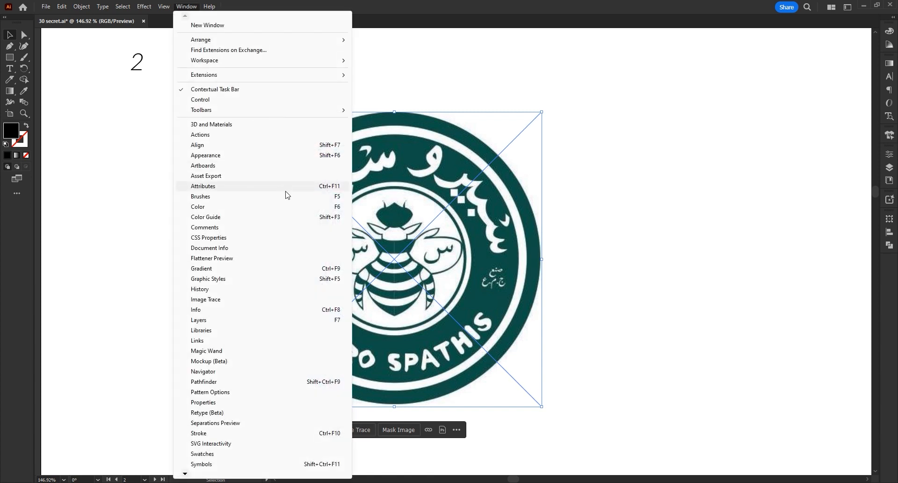
{"action": "left_click", "coordinate": [269, 403]}
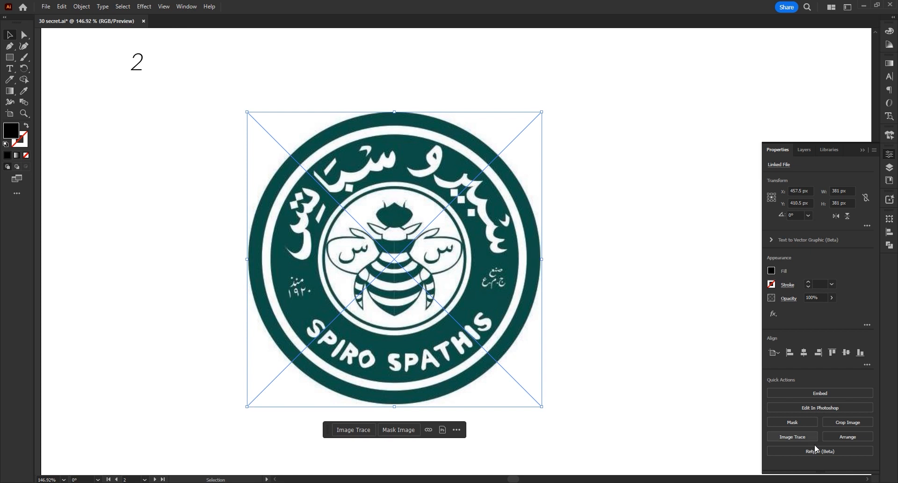
{"action": "left_click", "coordinate": [790, 436]}
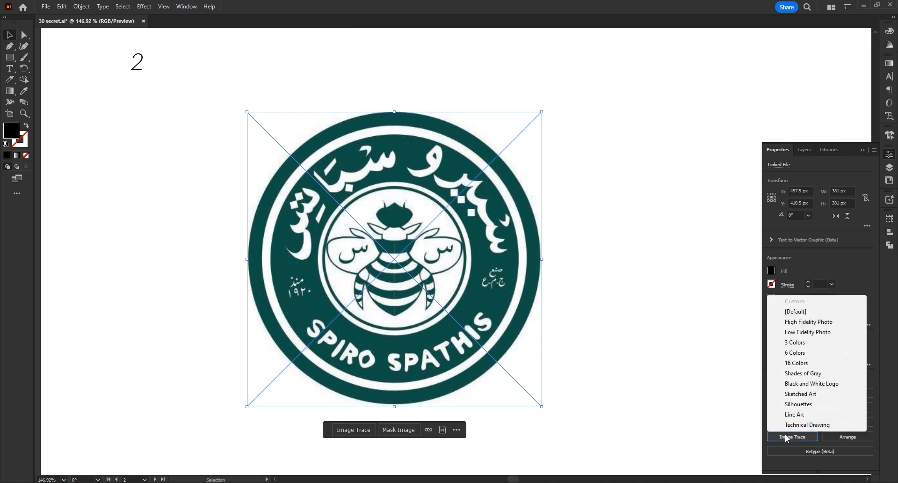
{"action": "left_click", "coordinate": [816, 311]}
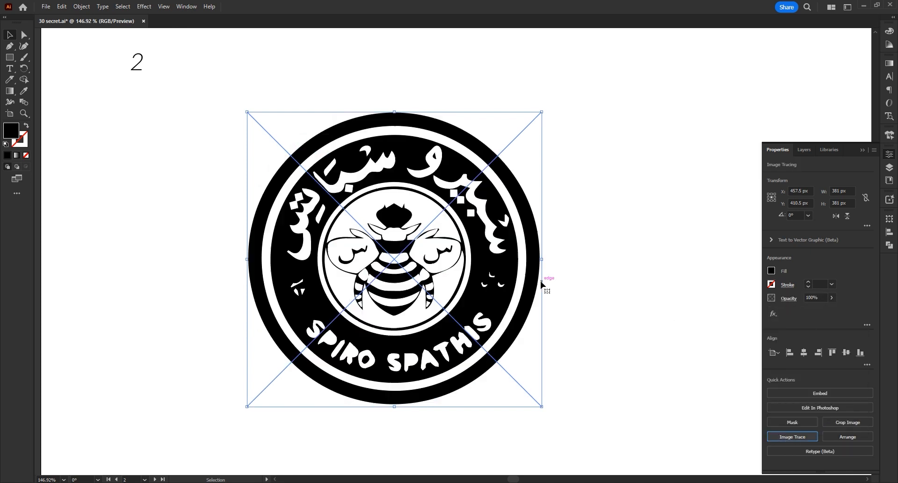
Inspect the traced bee logo up close and go to artboard 3.
{"action": "left_click", "coordinate": [591, 245]}
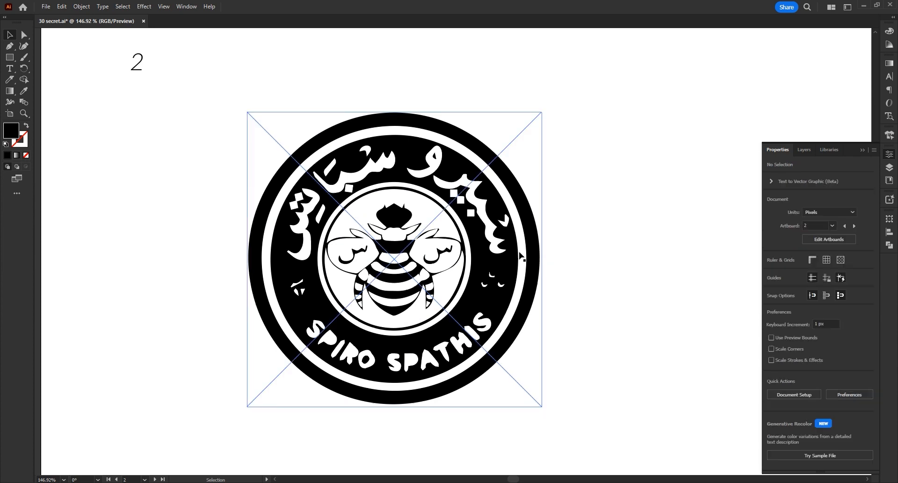
{"action": "left_click", "coordinate": [497, 263]}
{"action": "left_click", "coordinate": [611, 226]}
{"action": "left_click_drag", "start_coordinate": [380, 196], "coordinate": [368, 213]}
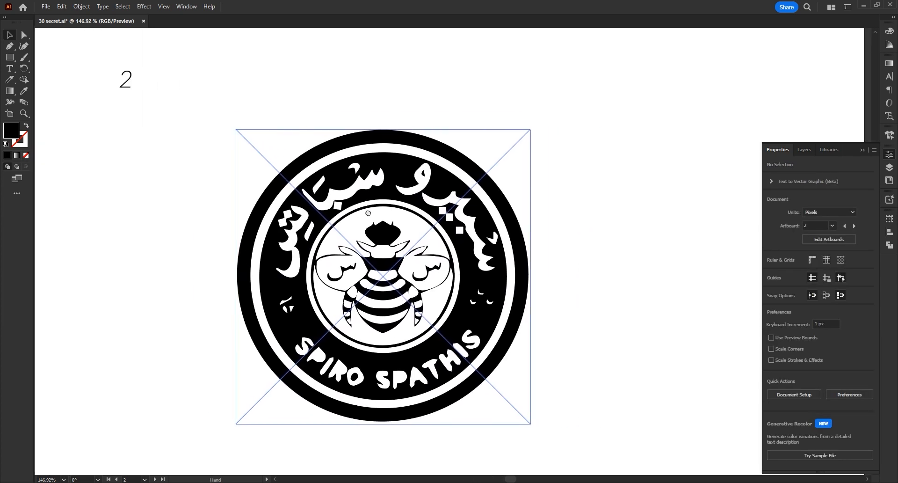
{"action": "key", "text": "ctrl+space"}
{"action": "left_click", "coordinate": [405, 202]}
{"action": "key", "text": "Page_Down"}
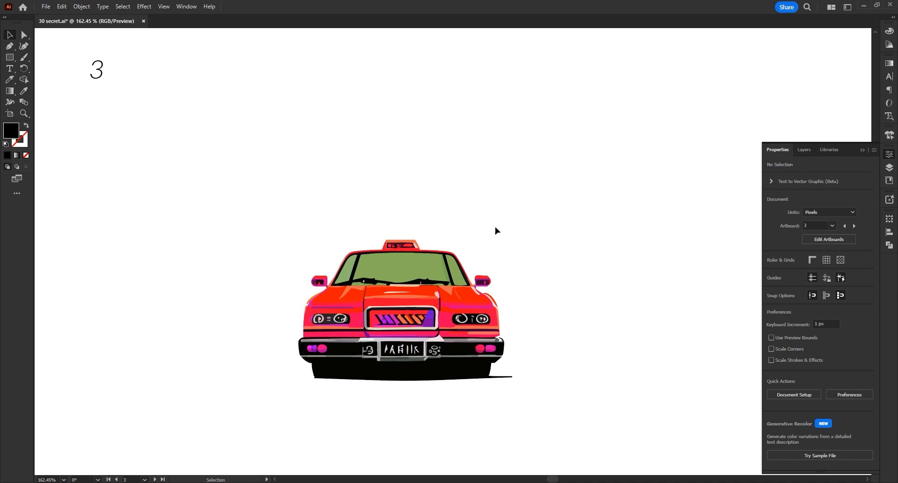
Move the taxi illustration slightly higher and recolor it with Recolor Artwork by shifting the linked red hues toward yellow on the color wheel.
{"action": "left_click_drag", "start_coordinate": [427, 315], "coordinate": [412, 274]}
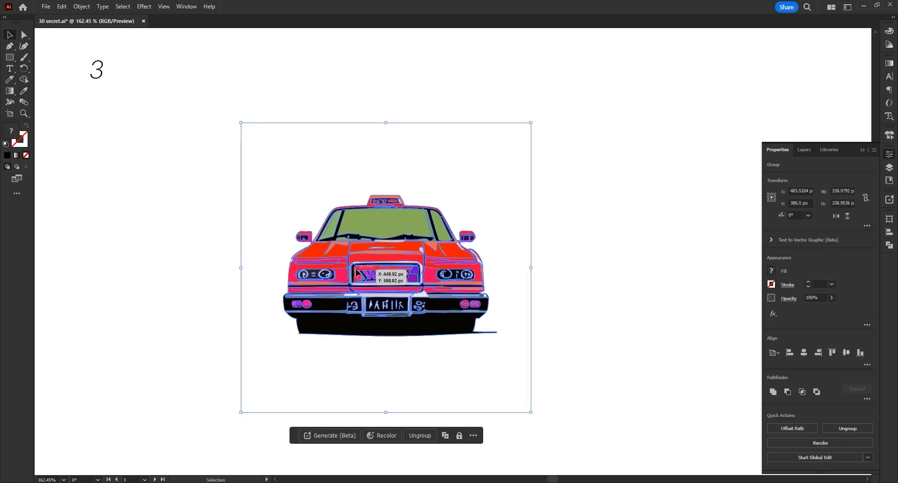
{"action": "left_click", "coordinate": [566, 271]}
{"action": "left_click", "coordinate": [421, 265]}
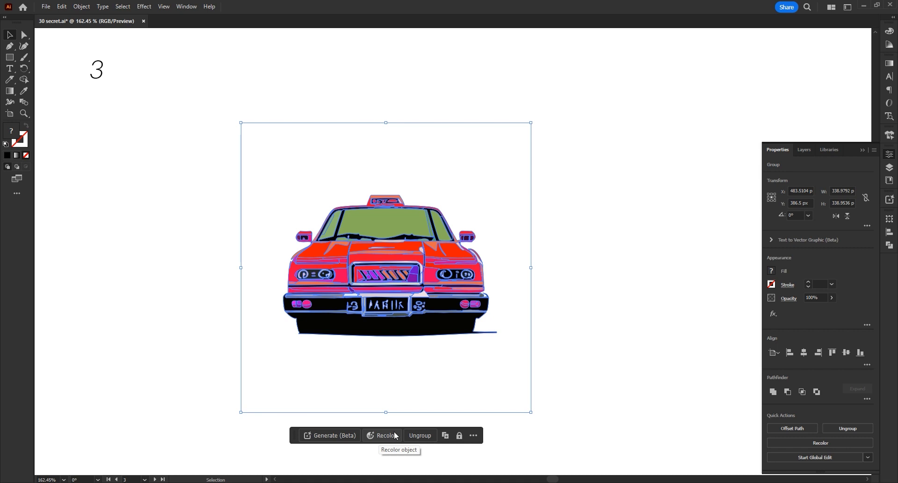
{"action": "left_click", "coordinate": [61, 6]}
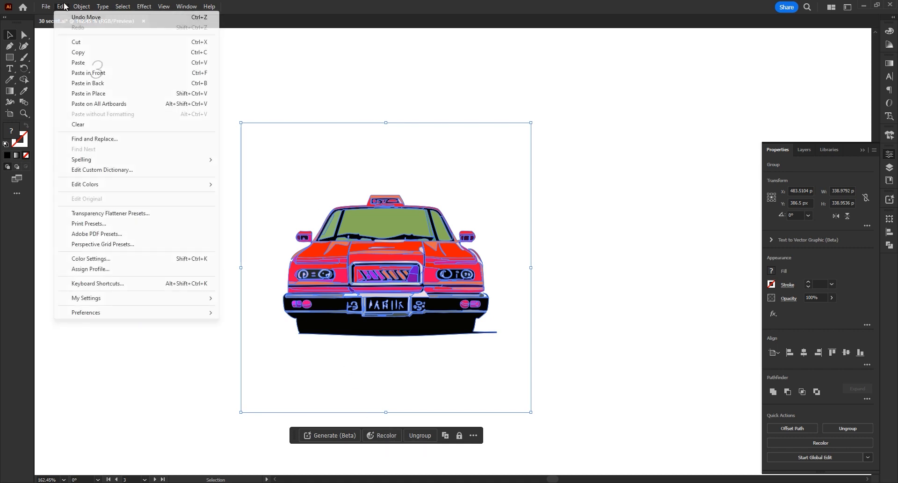
{"action": "mouse_move", "coordinate": [131, 186]}
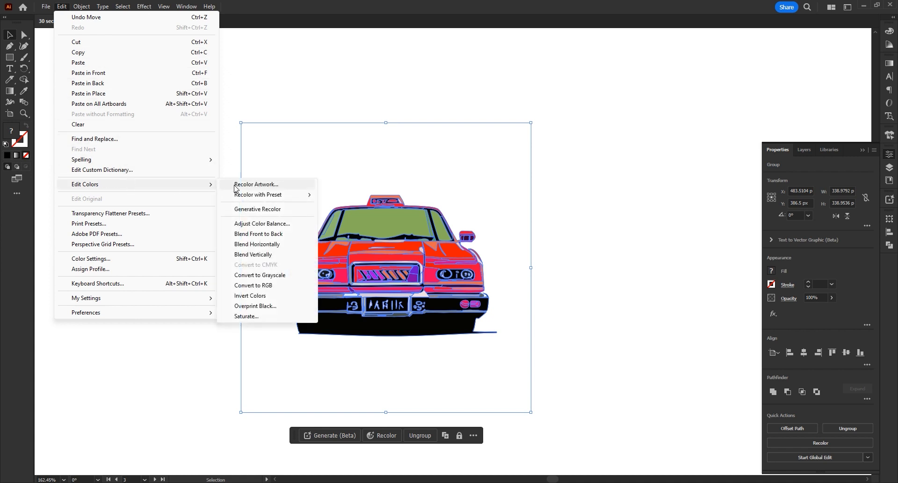
{"action": "left_click", "coordinate": [256, 185]}
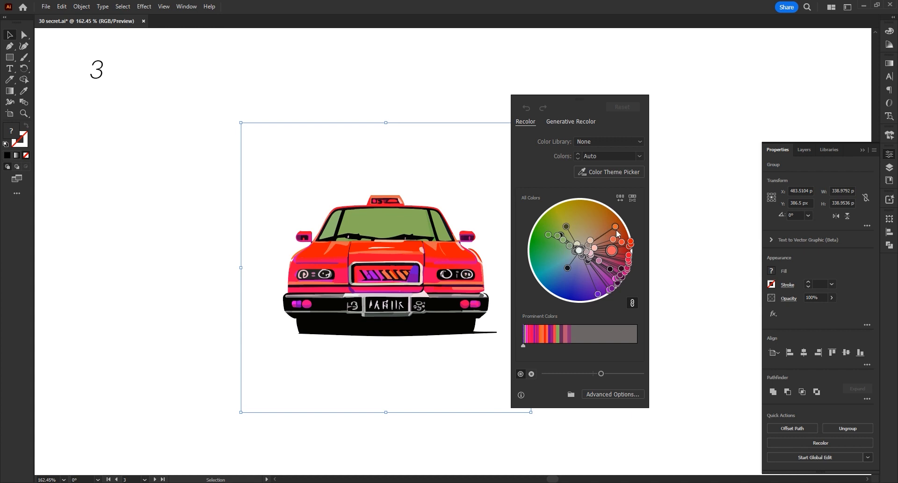
{"action": "left_click_drag", "start_coordinate": [615, 250], "coordinate": [573, 219]}
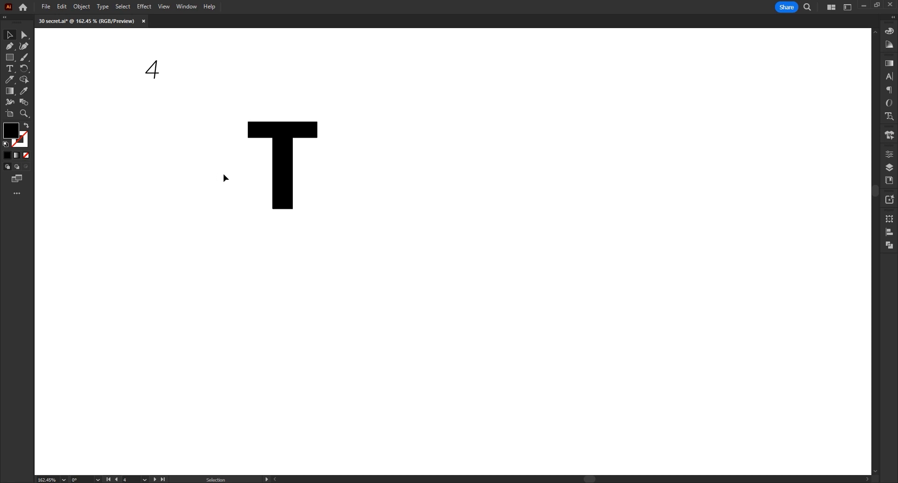
Draw an S-shaped open path down through the middle of the letter T with the Pen tool, with a black stroke and no fill.
{"action": "mouse_move", "coordinate": [284, 142]}
{"action": "left_mouse_down"}
{"action": "mouse_move", "coordinate": [292, 147]}
{"action": "mouse_move", "coordinate": [275, 150]}
{"action": "mouse_move", "coordinate": [282, 146]}
{"action": "left_mouse_up"}
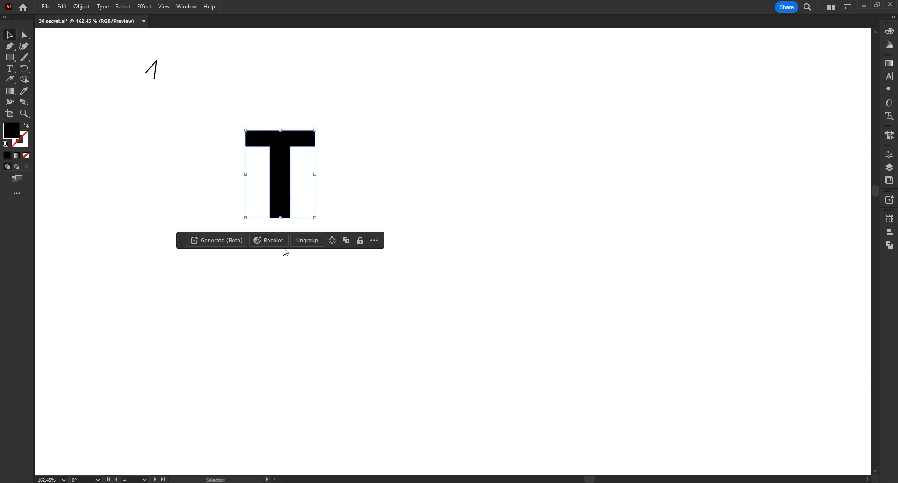
{"action": "left_click", "coordinate": [206, 196]}
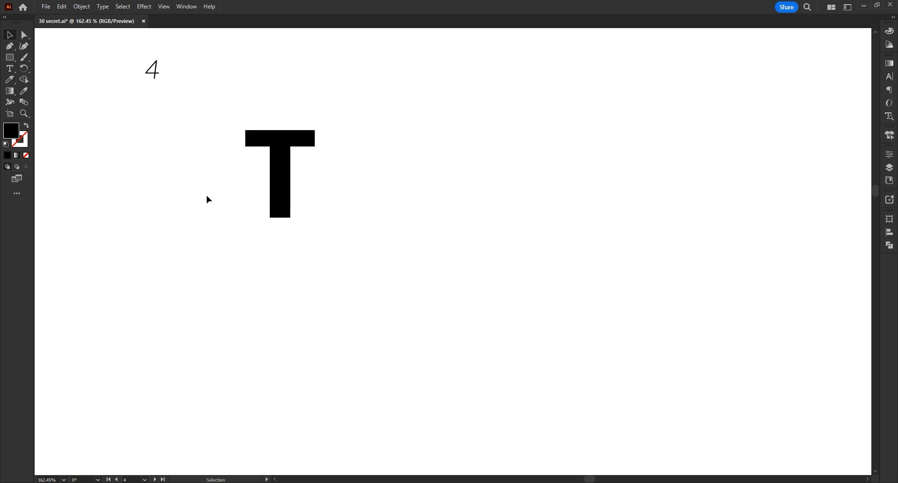
{"action": "left_click", "coordinate": [10, 46]}
{"action": "left_click", "coordinate": [280, 125]}
{"action": "left_click_drag", "start_coordinate": [280, 168], "coordinate": [268, 191]}
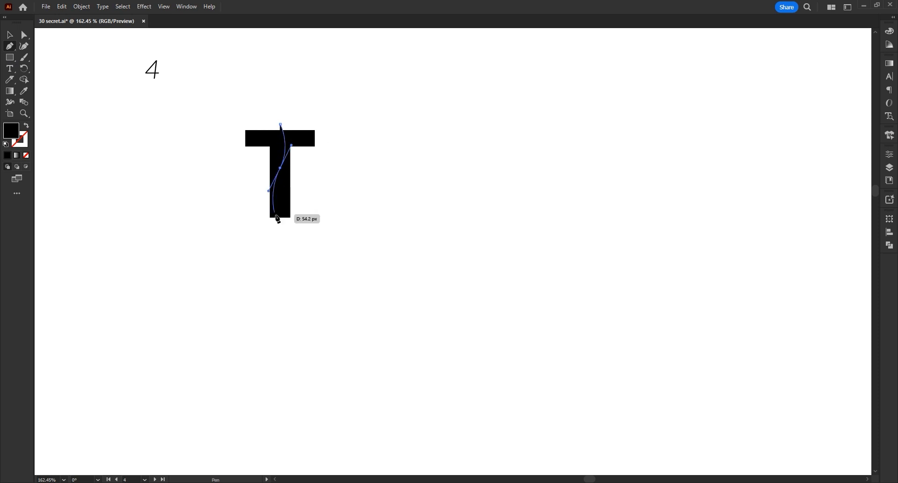
{"action": "left_click", "coordinate": [285, 227]}
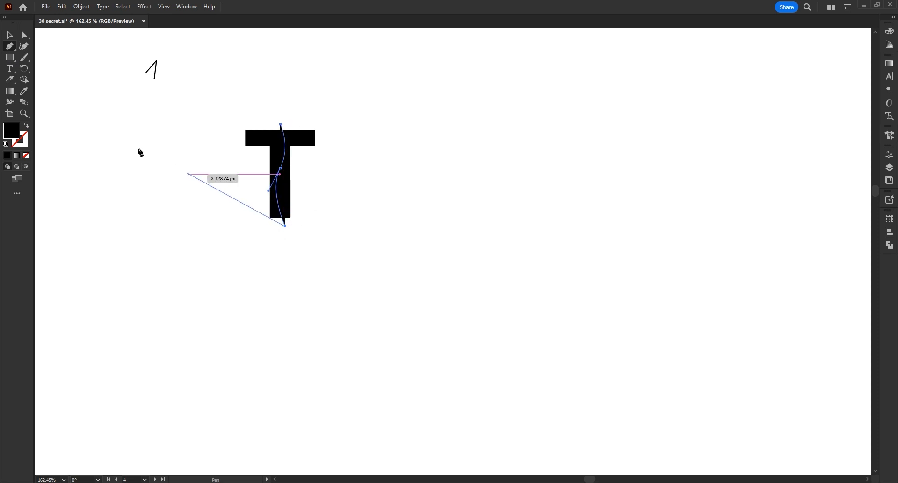
{"action": "key", "text": "v"}
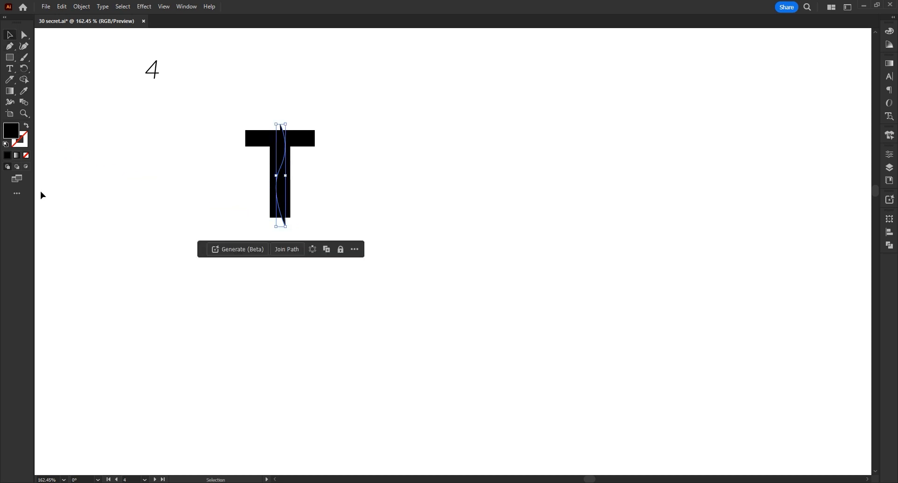
{"action": "left_click", "coordinate": [27, 126]}
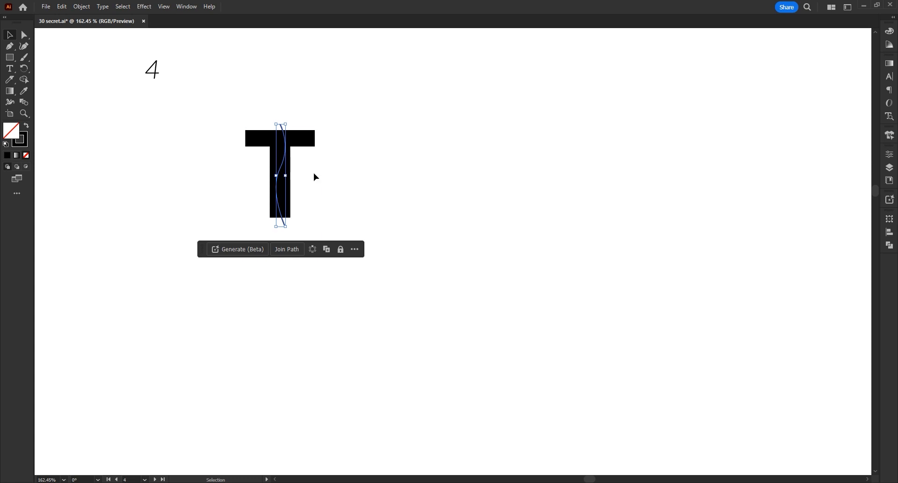
{"action": "left_click", "coordinate": [322, 181]}
Select the letter T together with the curved path and split them using Pathfinder's Divide operation.
{"action": "left_click", "coordinate": [283, 128]}
{"action": "left_click_drag", "start_coordinate": [380, 166], "coordinate": [187, 208]}
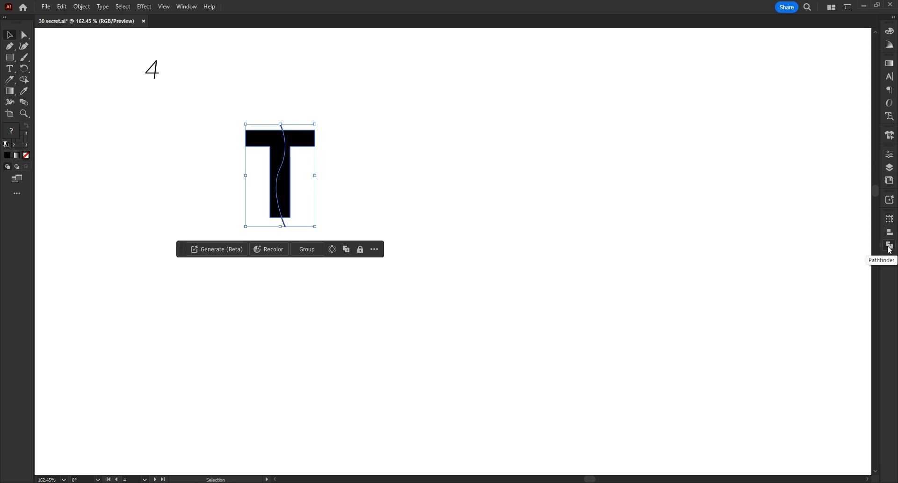
{"action": "left_click", "coordinate": [186, 7]}
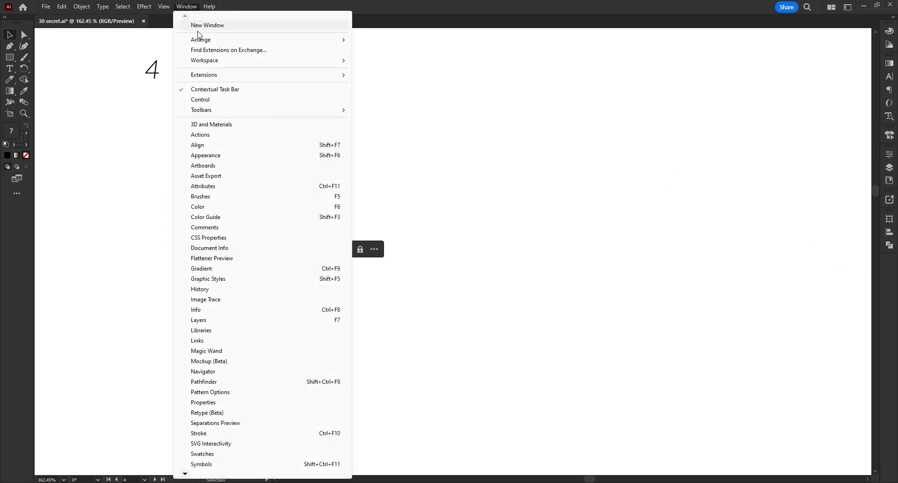
{"action": "left_click", "coordinate": [230, 388]}
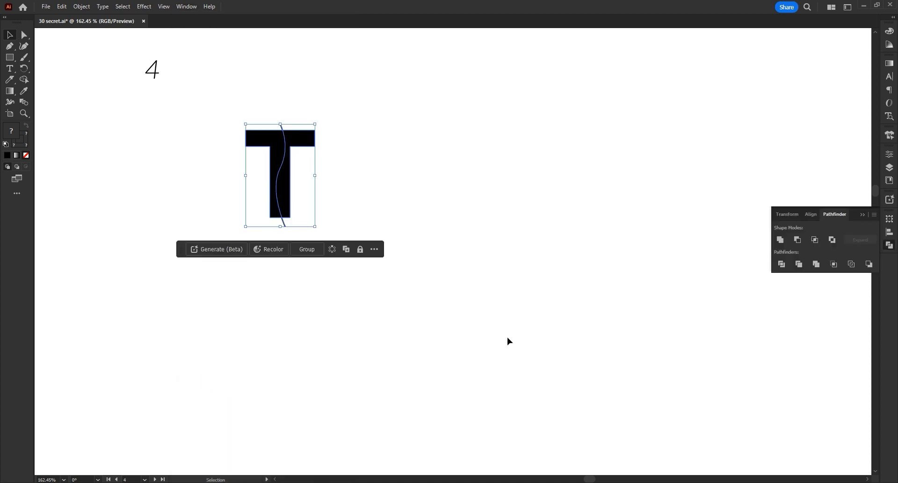
{"action": "left_click", "coordinate": [781, 265]}
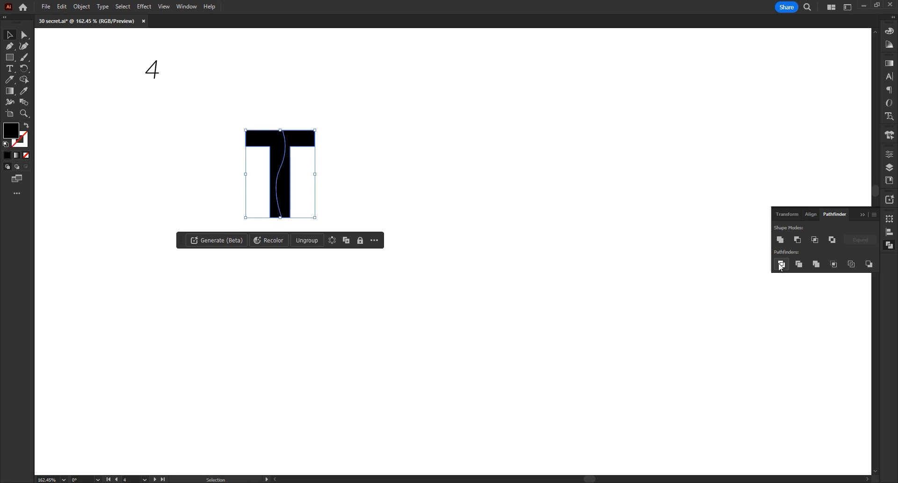
Ungroup the divided letter T and move its right piece slightly to the right to open a curved gap.
{"action": "right_click", "coordinate": [279, 148]}
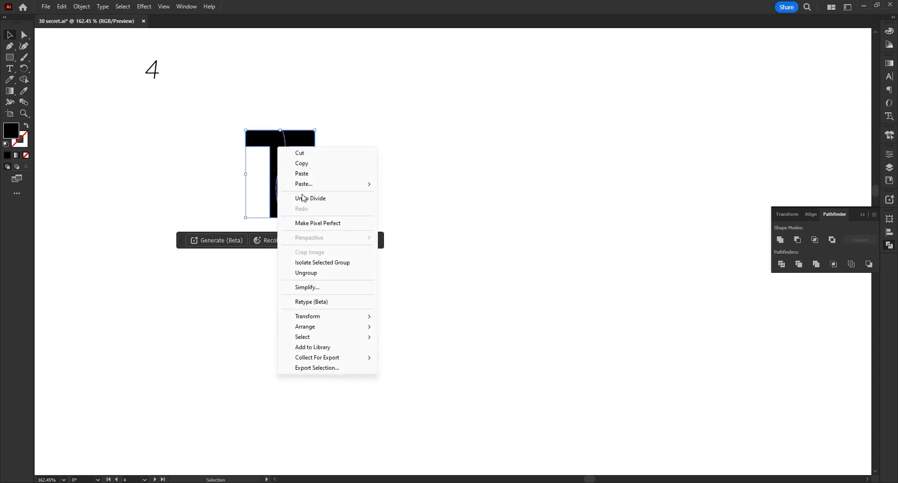
{"action": "left_click", "coordinate": [322, 279]}
{"action": "left_click", "coordinate": [356, 282]}
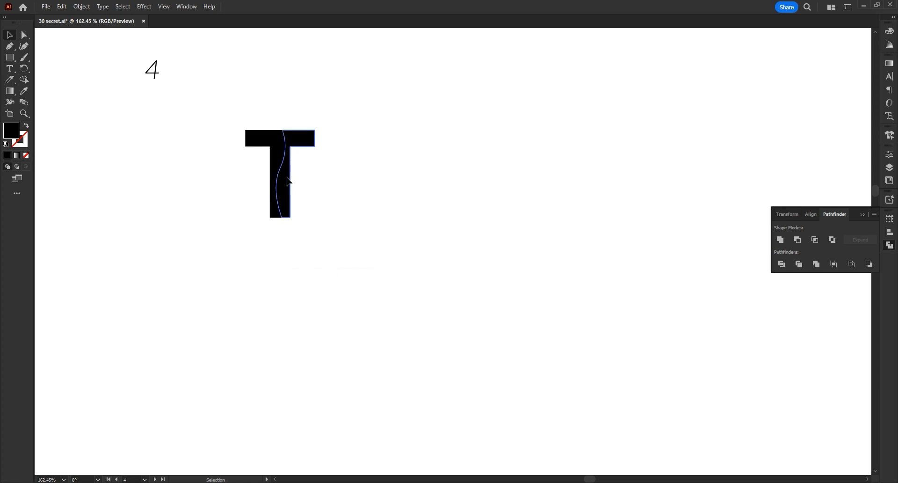
{"action": "left_click_drag", "start_coordinate": [289, 182], "coordinate": [295, 182]}
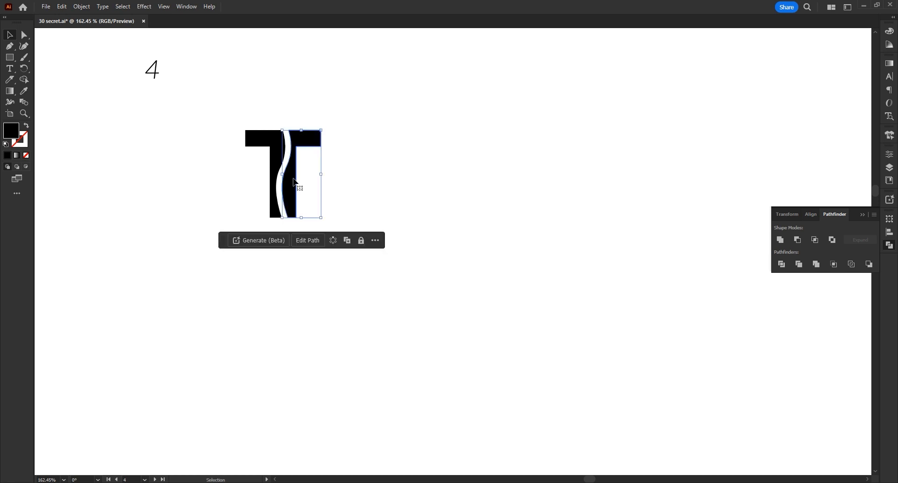
Pick a new fill color for the separated right piece of the T with the Color Picker.
{"action": "double_click", "coordinate": [12, 131]}
{"action": "left_click_drag", "start_coordinate": [665, 192], "coordinate": [684, 171]}
{"action": "left_click", "coordinate": [774, 174]}
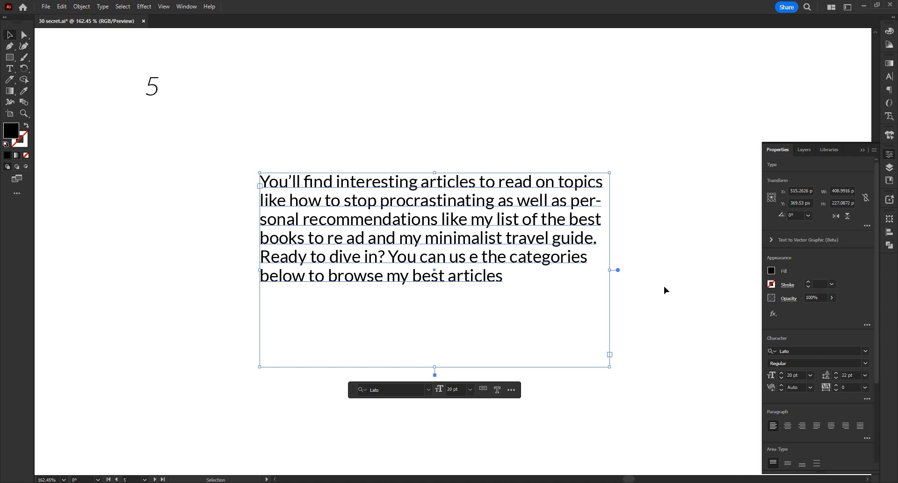
Try a tracking of 8 on the paragraph on artboard 5 and reset it to 0.
{"action": "left_click", "coordinate": [835, 384]}
{"action": "left_click", "coordinate": [836, 385]}
{"action": "left_click", "coordinate": [837, 384]}
{"action": "left_click", "coordinate": [837, 385]}
{"action": "left_click", "coordinate": [836, 384]}
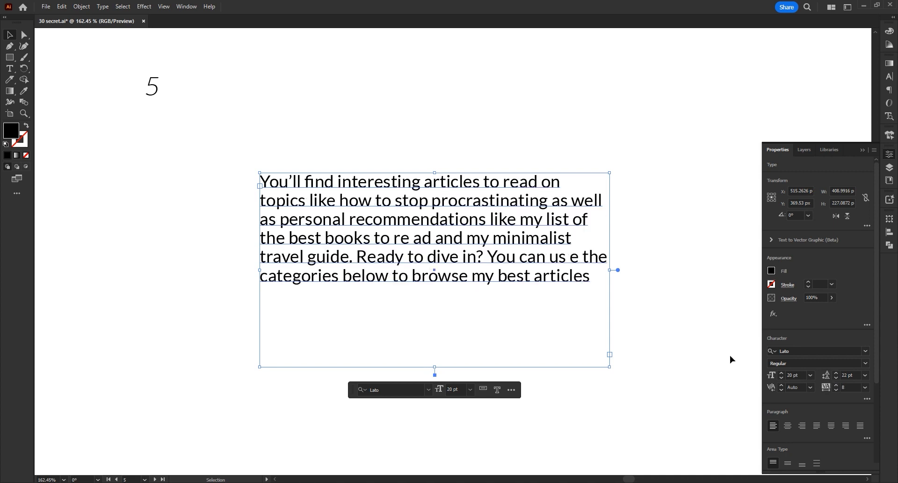
{"action": "left_click_drag", "start_coordinate": [852, 388], "coordinate": [838, 388]}
{"action": "left_click", "coordinate": [726, 390]}
Select all the text in the paragraph and increase its tracking in increments to 340.
{"action": "double_click", "coordinate": [509, 235]}
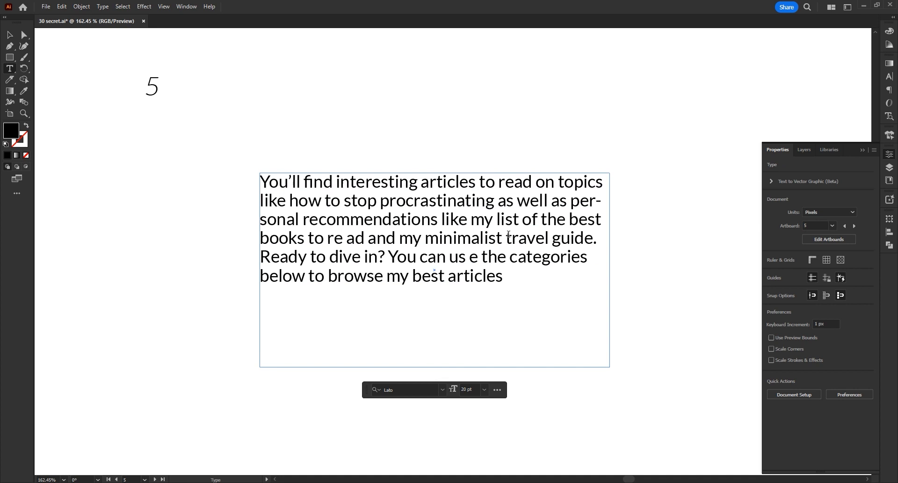
{"action": "key", "text": "ctrl+a"}
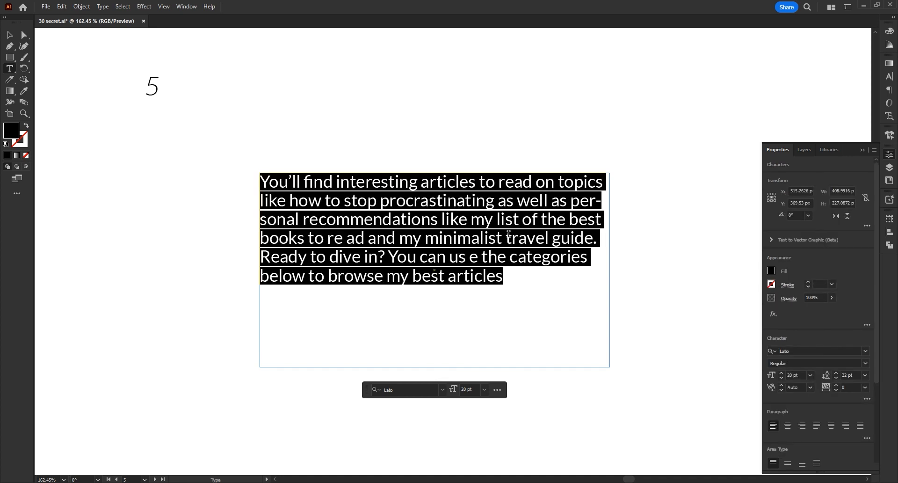
{"action": "key", "text": "ctrl"}
{"action": "key", "text": "alt"}
{"action": "key", "text": "alt+Right"}
{"action": "key", "text": "alt+Right"}
{"action": "key", "text": "alt+Right"}
{"action": "key", "text": "alt+Right"}
{"action": "key", "text": "alt+Right"}
{"action": "key", "text": "alt+Right"}
{"action": "key", "text": "alt+Right"}
{"action": "key", "text": "alt+Right"}
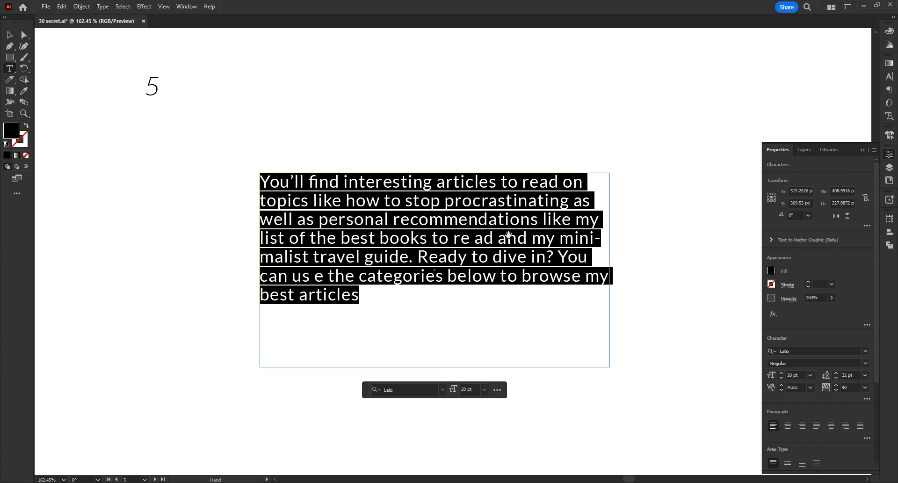
{"action": "key", "text": "alt+Right"}
{"action": "key", "text": "alt+Right"}
{"action": "key", "text": "alt+Right"}
{"action": "key", "text": "alt+Right"}
{"action": "key", "text": "alt+Right"}
{"action": "key", "text": "alt+Right"}
{"action": "key", "text": "alt+Right"}
{"action": "key", "text": "alt+Right"}
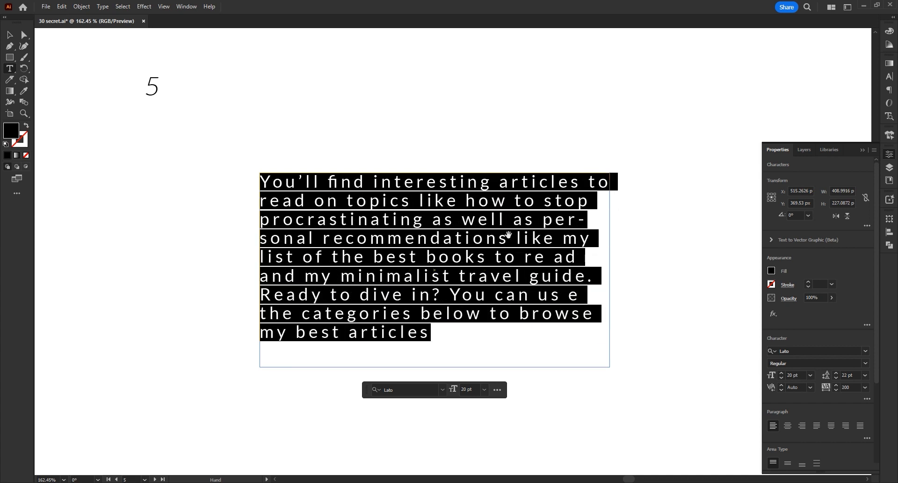
{"action": "key", "text": "alt+Right"}
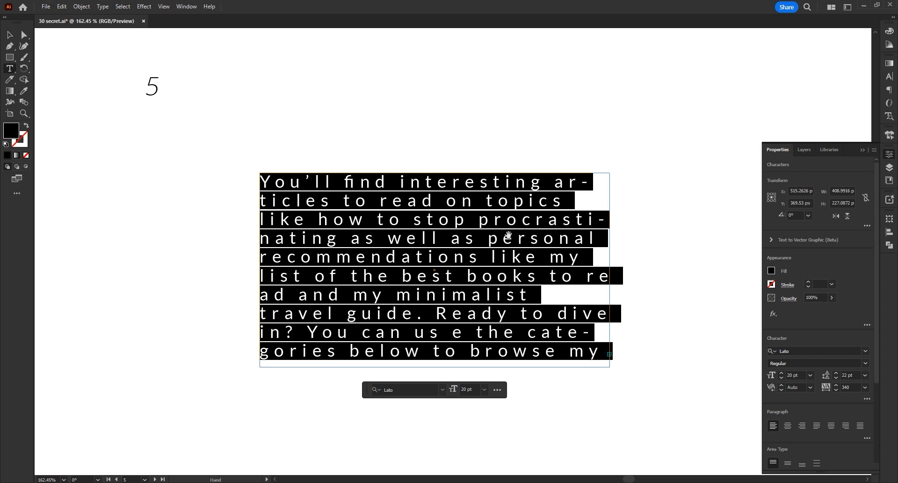
Increase the leading of the selected paragraph text to about 32 pt.
{"action": "key", "text": "alt+Down"}
{"action": "key", "text": "alt+Down"}
{"action": "key", "text": "alt+Down"}
{"action": "key", "text": "alt+Down"}
{"action": "key", "text": "alt+Down"}
{"action": "key", "text": "alt+Down"}
{"action": "key", "text": "alt+Down"}
{"action": "key", "text": "alt+Down"}
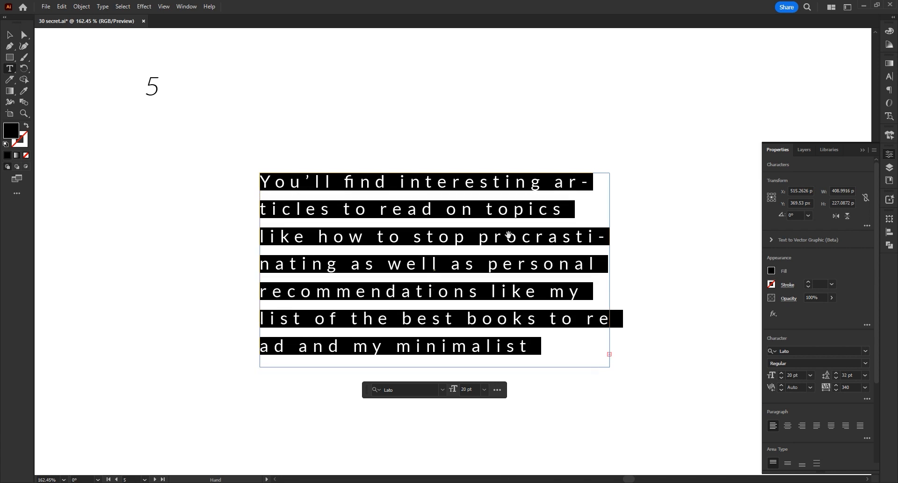
{"action": "key", "text": "alt+Down"}
Tighten the line spacing of the selected paragraph text and widen it again.
{"action": "key", "text": "alt+Up"}
{"action": "key", "text": "alt+Up"}
{"action": "key", "text": "alt+Up"}
{"action": "key", "text": "alt+Up"}
{"action": "key", "text": "alt+Up"}
{"action": "key", "text": "alt+Up"}
{"action": "key", "text": "alt+Up"}
{"action": "key", "text": "alt+Up"}
{"action": "key", "text": "alt+Up"}
{"action": "key", "text": "alt+Down"}
{"action": "key", "text": "alt+Down"}
{"action": "key", "text": "alt+Down"}
{"action": "key", "text": "alt+Down"}
{"action": "key", "text": "alt+Down"}
{"action": "key", "text": "alt+Down"}
{"action": "key", "text": "alt+Down"}
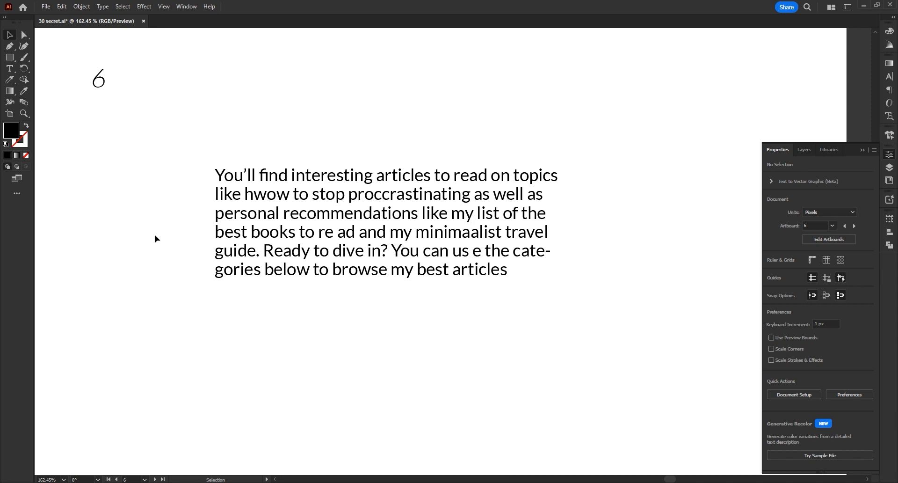
Select the misspelled paragraph on artboard 6 and turn on Auto Spell Check.
{"action": "left_click", "coordinate": [371, 230]}
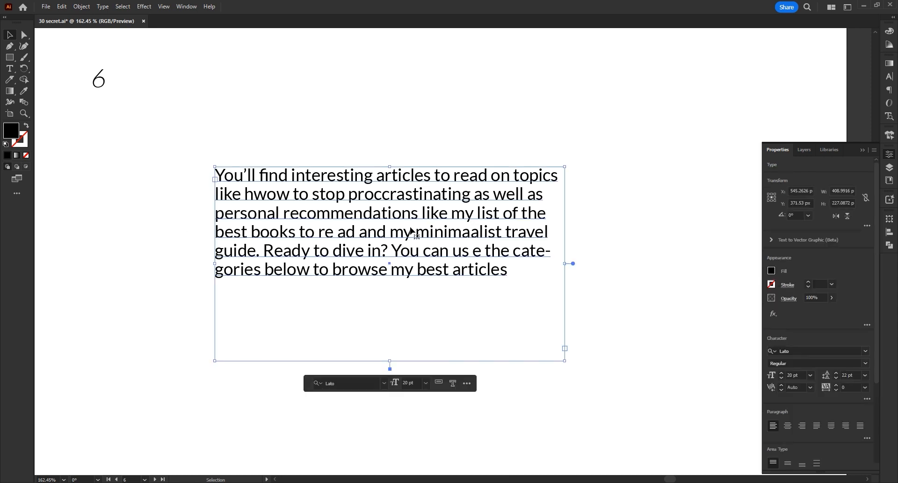
{"action": "double_click", "coordinate": [261, 198]}
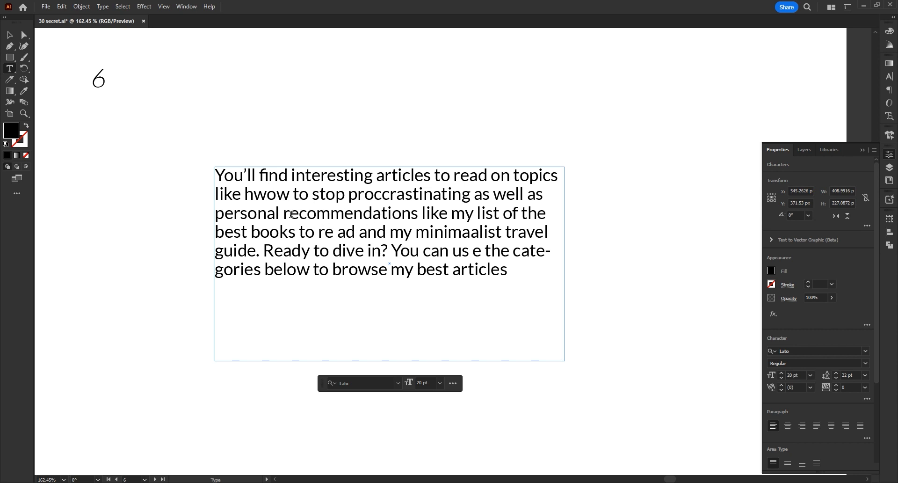
{"action": "left_click", "coordinate": [9, 36]}
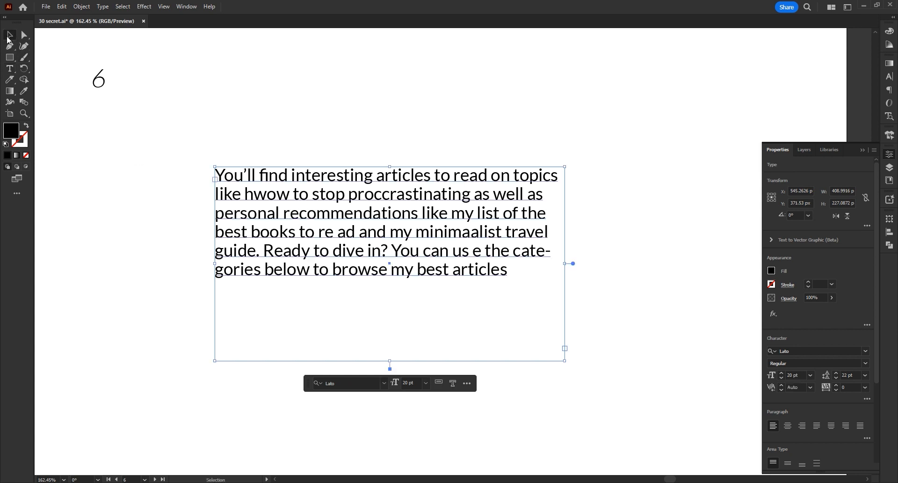
{"action": "left_click", "coordinate": [62, 6]}
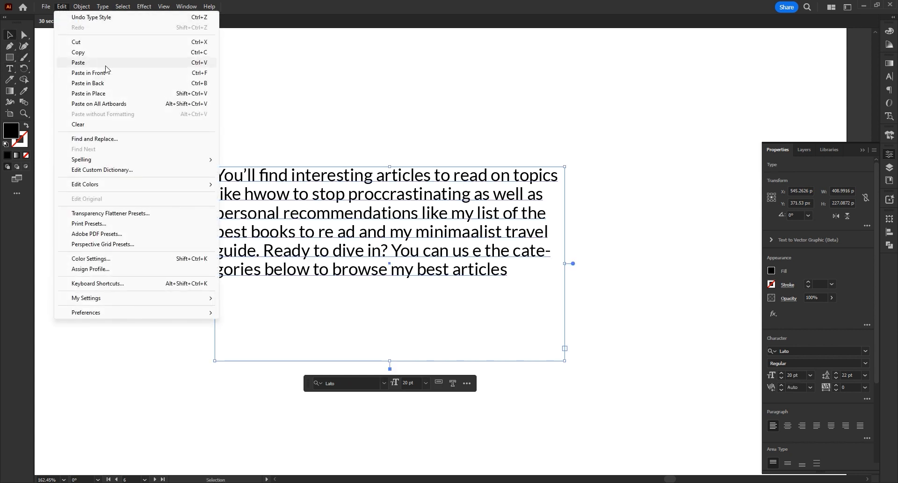
{"action": "mouse_move", "coordinate": [152, 160]}
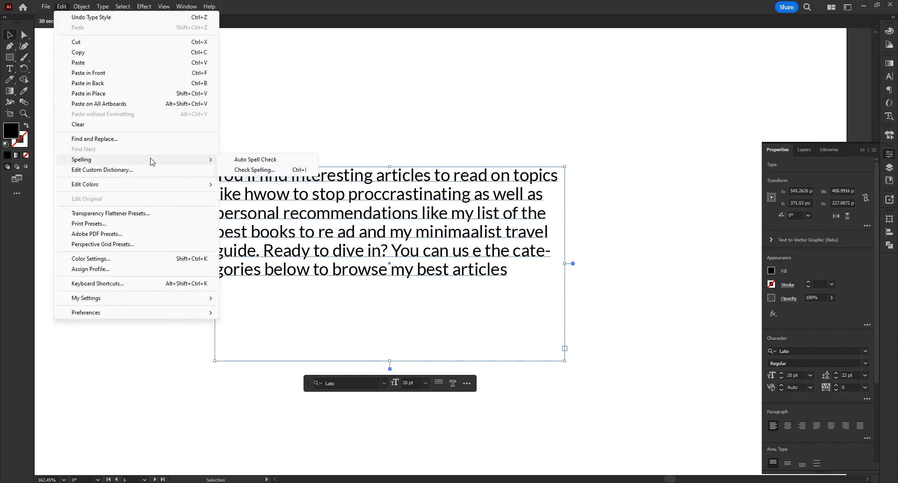
{"action": "left_click", "coordinate": [250, 160]}
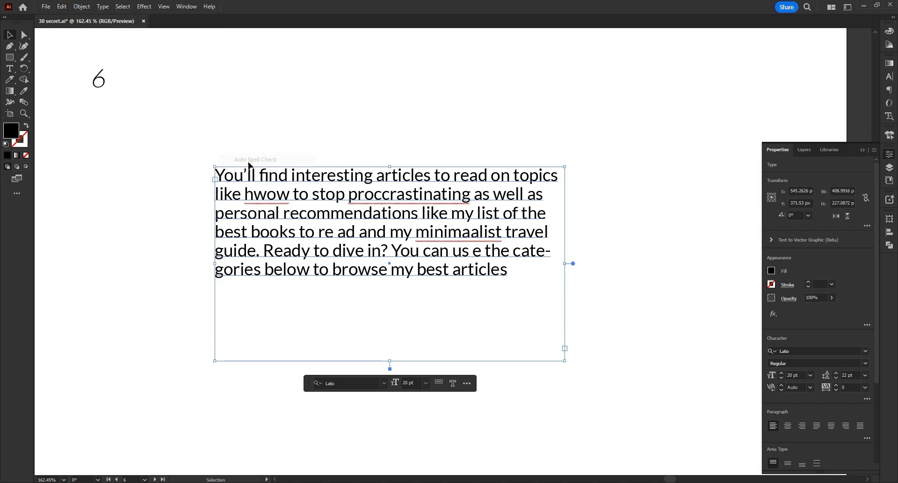
Replace the three underlined misspellings in the paragraph with the suggestions "minimalist", "procrastinating" and "how", and deselect the text.
{"action": "double_click", "coordinate": [443, 236]}
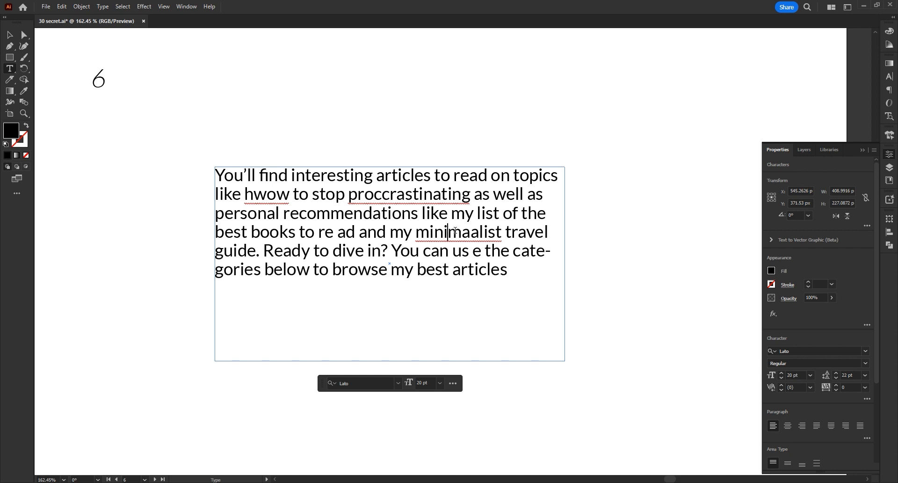
{"action": "right_click", "coordinate": [455, 230]}
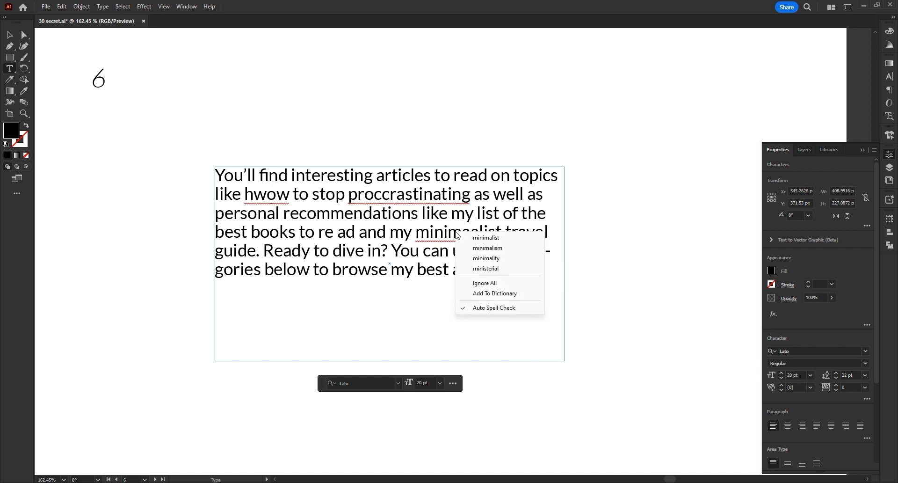
{"action": "left_click", "coordinate": [477, 237]}
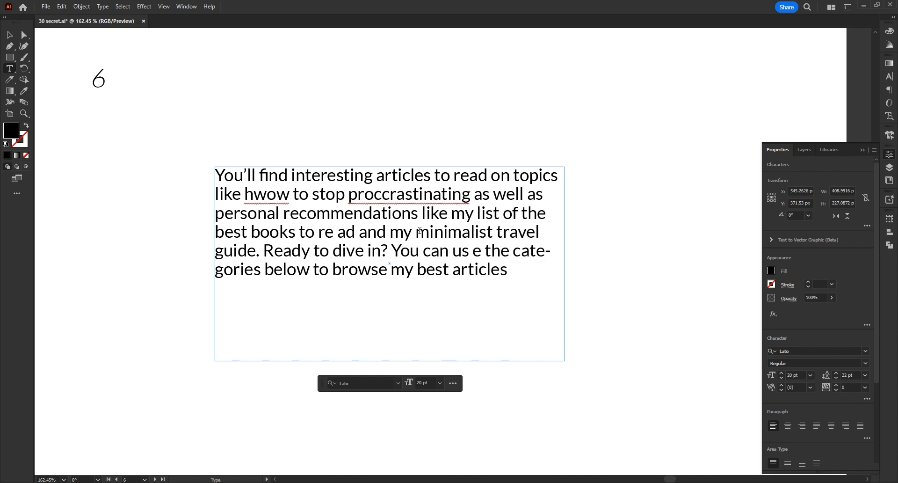
{"action": "right_click", "coordinate": [400, 197]}
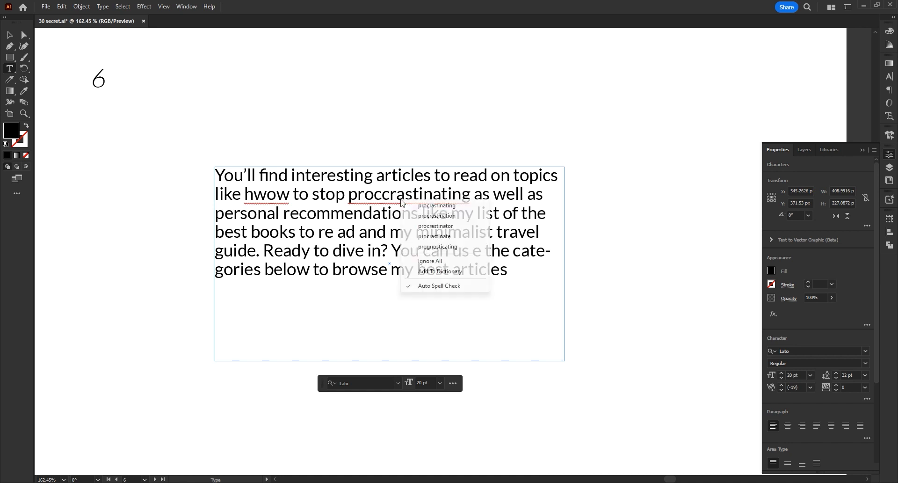
{"action": "left_click", "coordinate": [422, 208]}
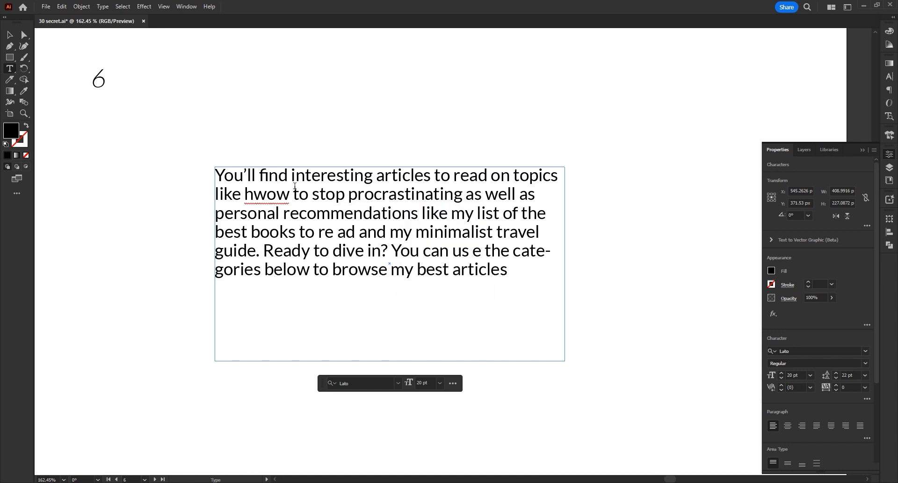
{"action": "right_click", "coordinate": [272, 194]}
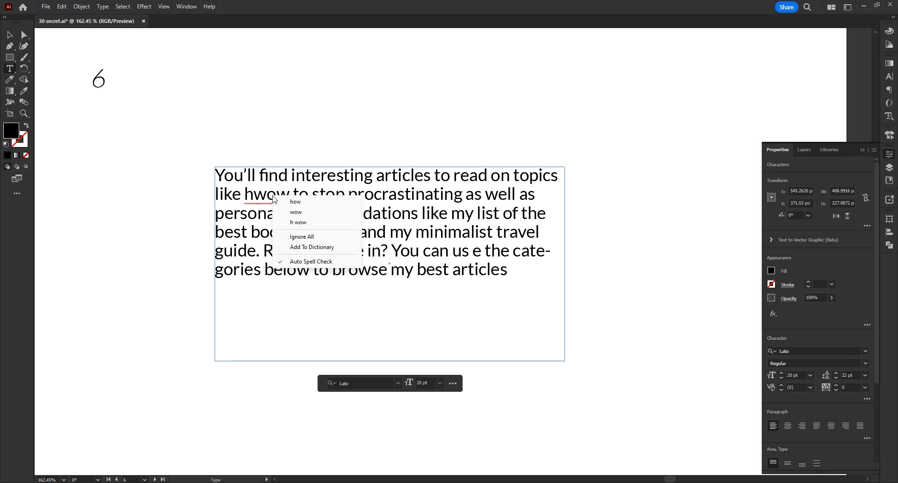
{"action": "left_click", "coordinate": [294, 206]}
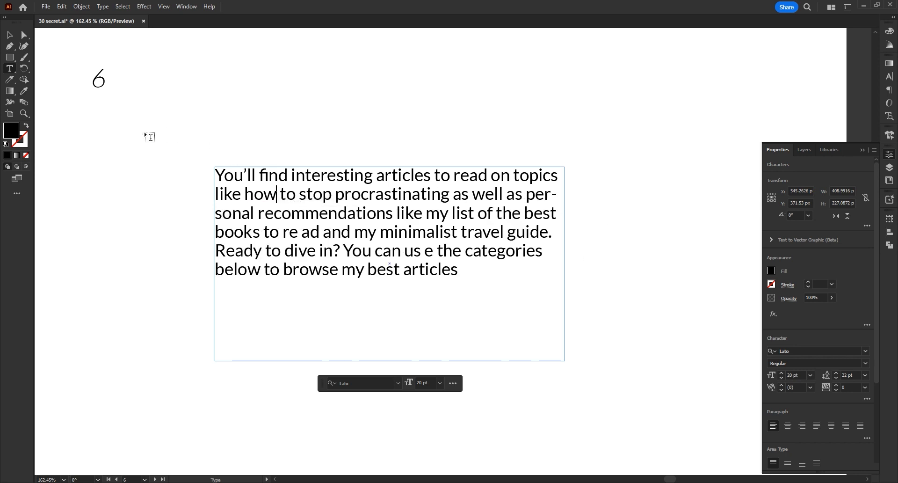
{"action": "left_click", "coordinate": [10, 35]}
{"action": "left_click", "coordinate": [136, 218]}
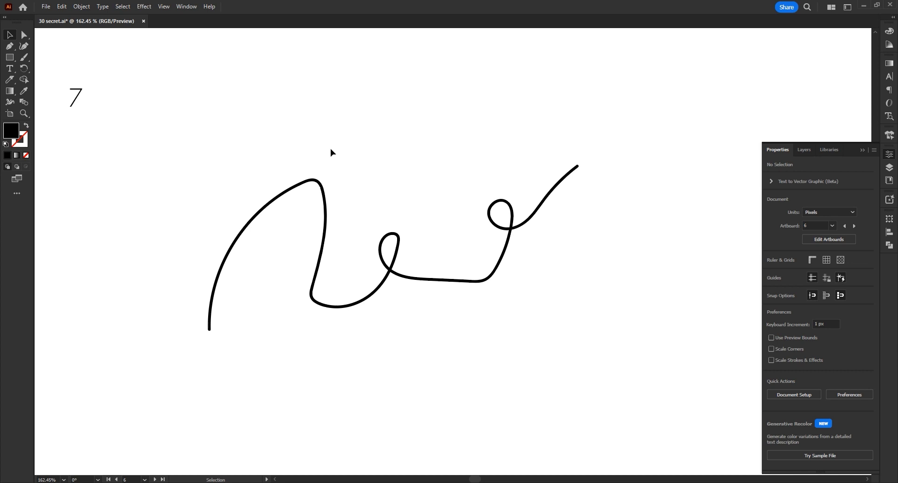
Smooth the looping black path on artboard 7 by 56% with the Smooth path command.
{"action": "left_click", "coordinate": [392, 271]}
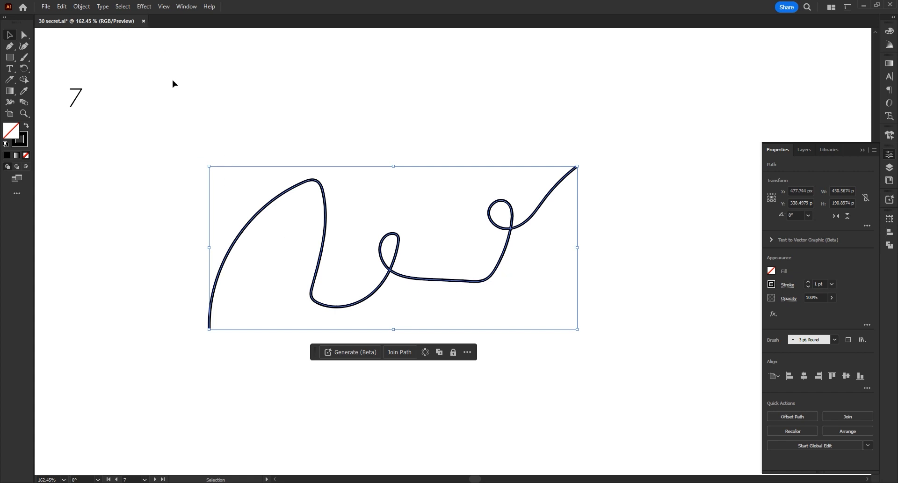
{"action": "left_click", "coordinate": [81, 6]}
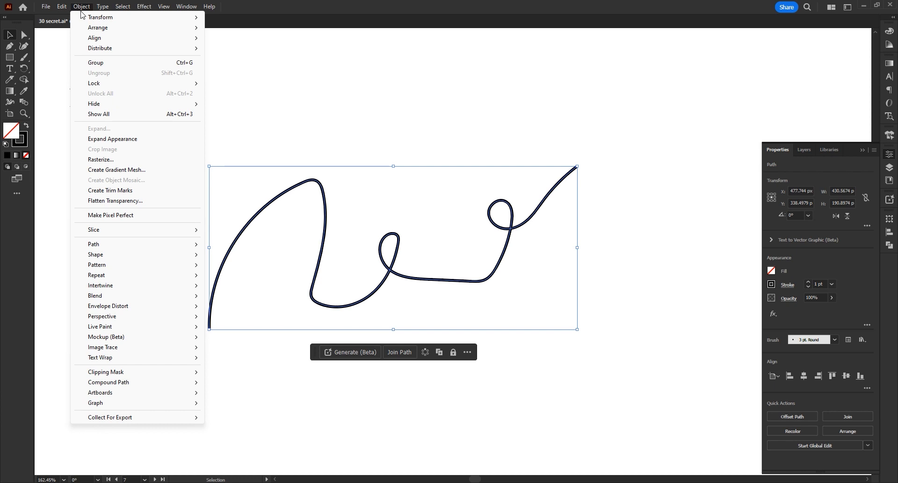
{"action": "mouse_move", "coordinate": [105, 248]}
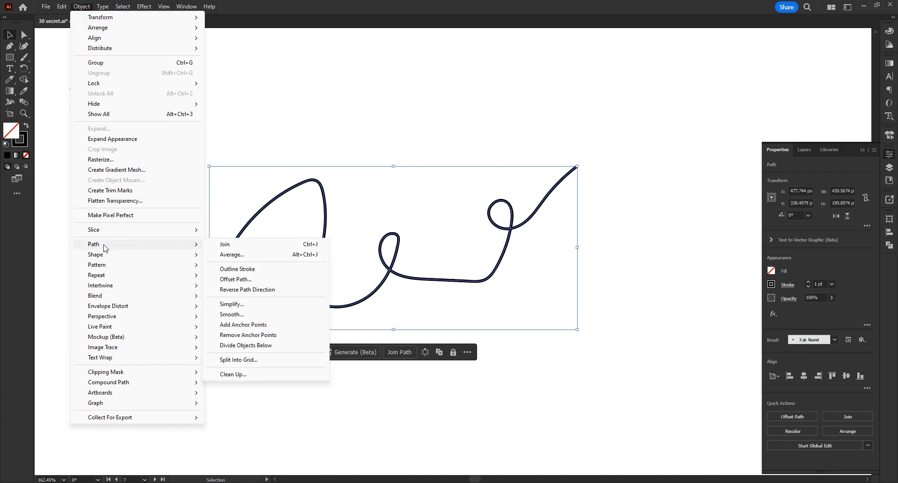
{"action": "left_click", "coordinate": [225, 317]}
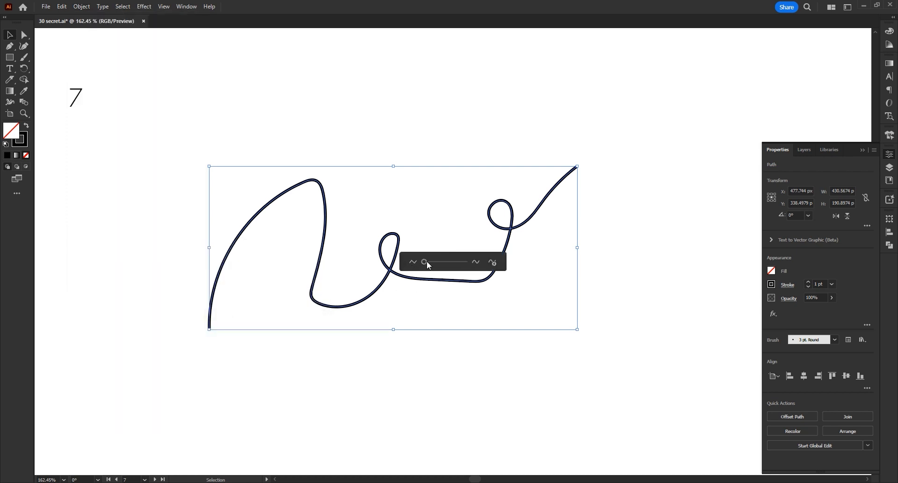
{"action": "left_click_drag", "start_coordinate": [425, 262], "coordinate": [451, 275]}
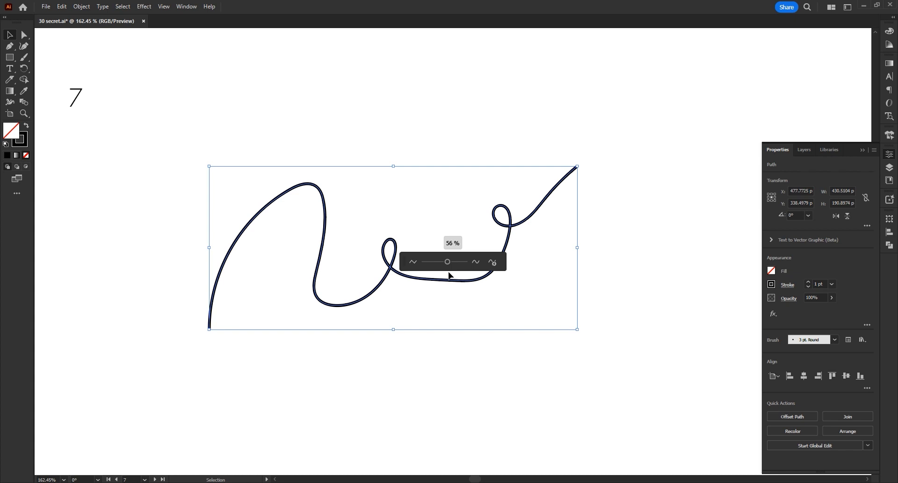
Fit the BURGER text into the four-sided outline on artboard 8 with Envelope Distort, Make with Top Object.
{"action": "left_click", "coordinate": [621, 236]}
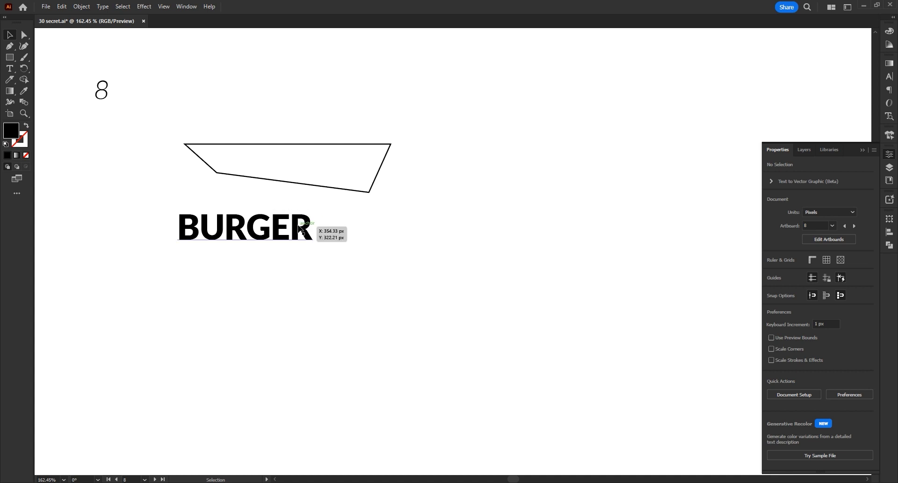
{"action": "left_click_drag", "start_coordinate": [286, 232], "coordinate": [272, 233]}
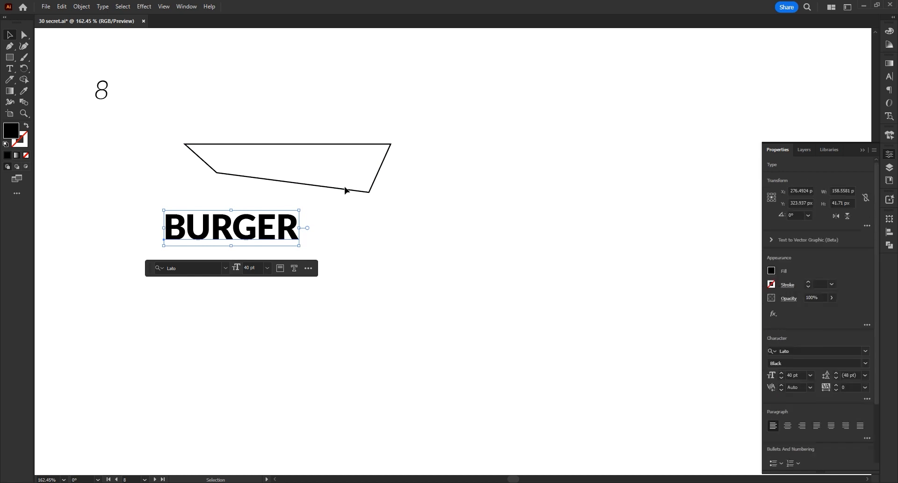
{"action": "left_click", "coordinate": [348, 188]}
{"action": "left_click", "coordinate": [352, 189]}
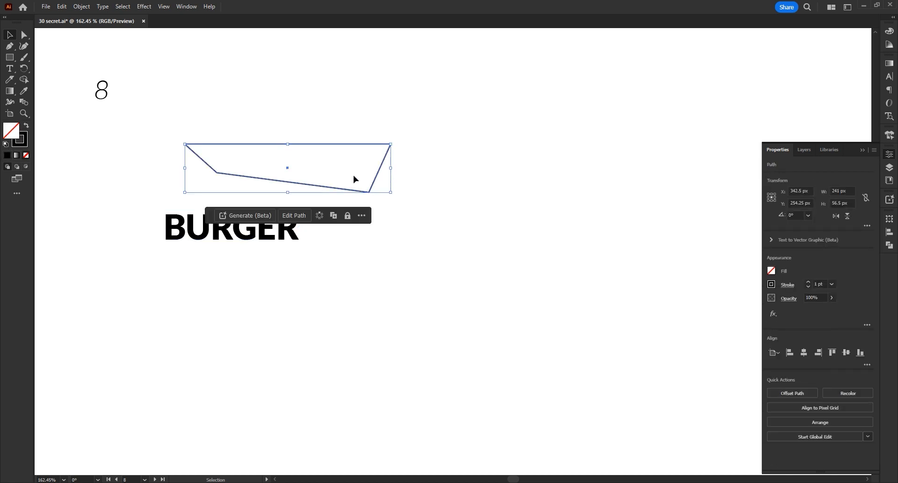
{"action": "left_click", "coordinate": [452, 199]}
{"action": "left_click_drag", "start_coordinate": [433, 148], "coordinate": [257, 295]}
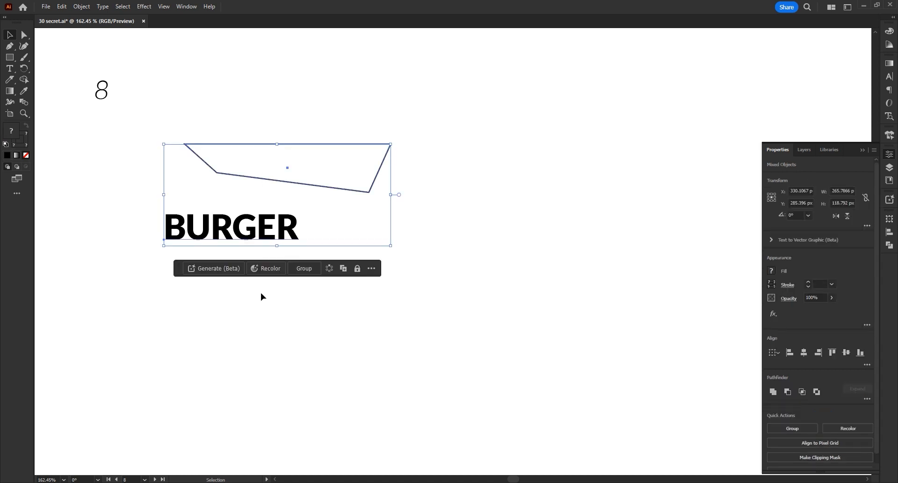
{"action": "left_click", "coordinate": [82, 6]}
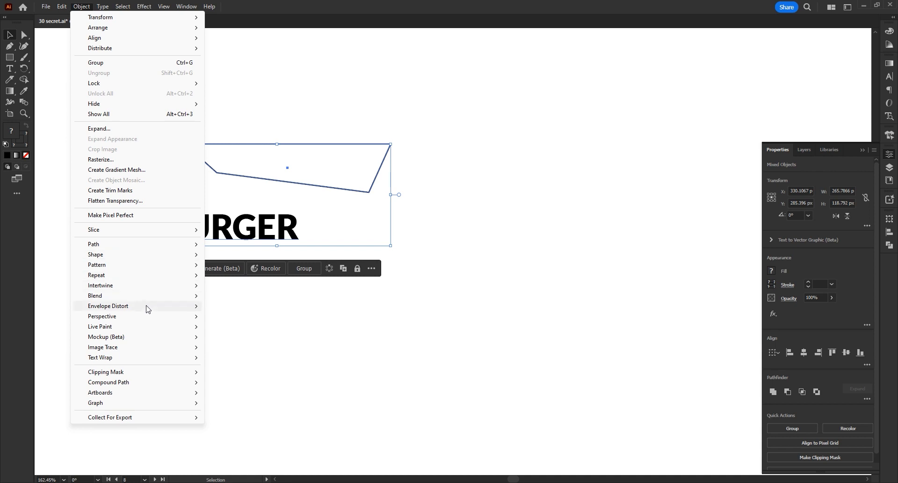
{"action": "mouse_move", "coordinate": [150, 307]}
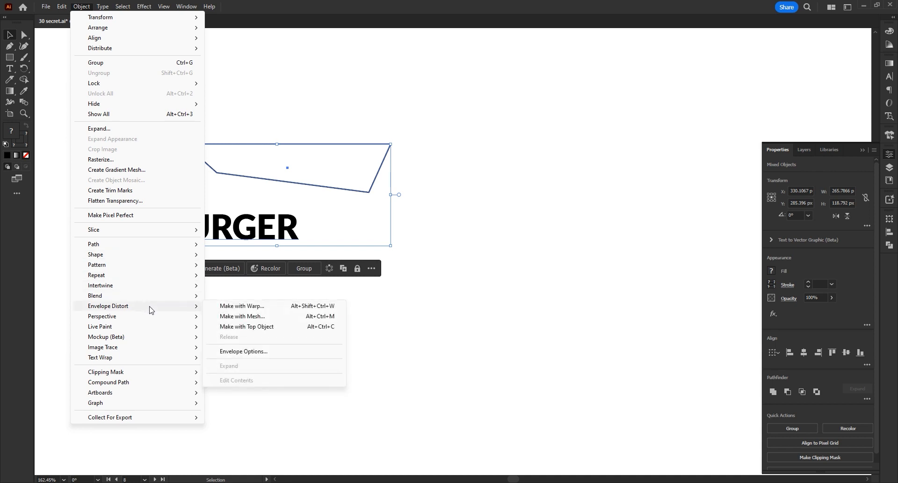
{"action": "left_click", "coordinate": [281, 327]}
{"action": "left_click", "coordinate": [317, 274]}
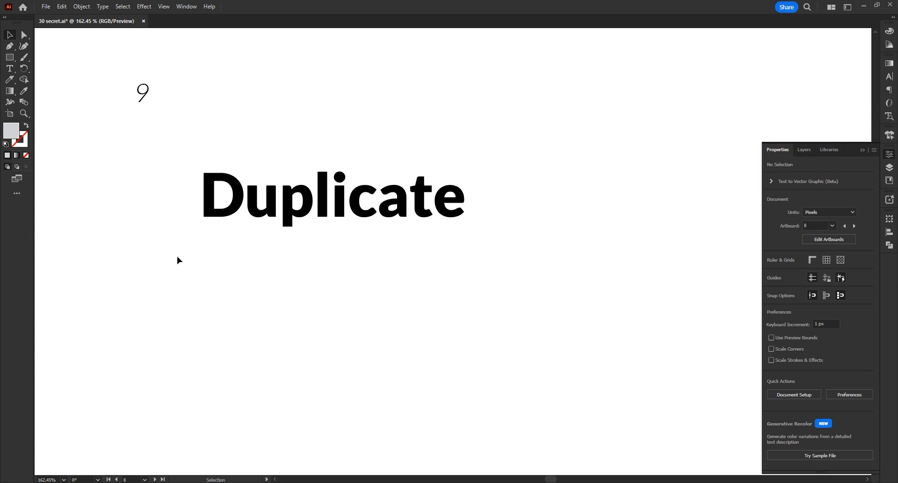
Place a copy of the "Duplicate" text on artboard 9 directly below the original.
{"action": "left_click", "coordinate": [295, 204]}
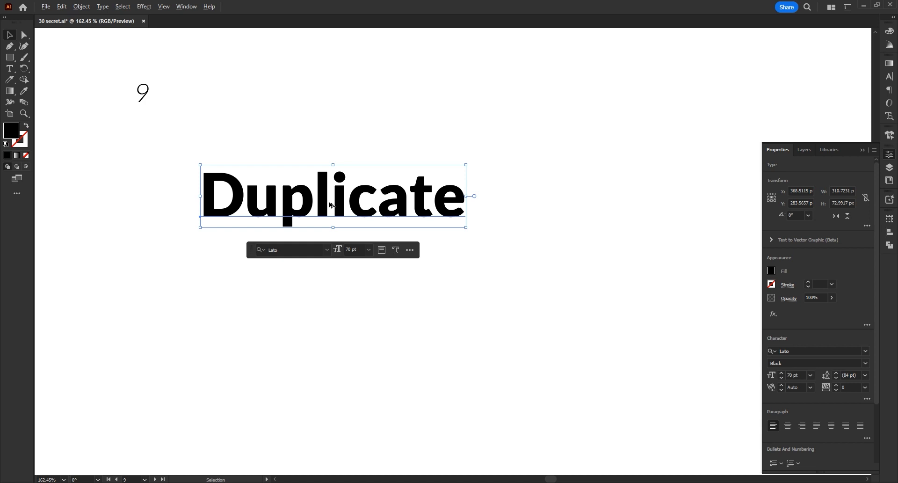
{"action": "left_click_drag", "start_coordinate": [326, 205], "coordinate": [323, 280]}
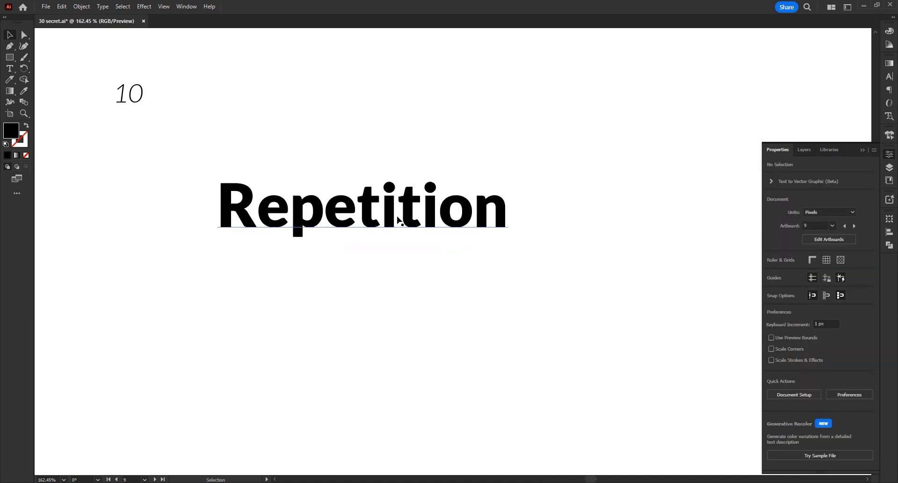
Move the "Repetition" text on artboard 10 upward, copy it about 79 px below itself, and repeat that copy five times.
{"action": "left_click_drag", "start_coordinate": [386, 238], "coordinate": [386, 172]}
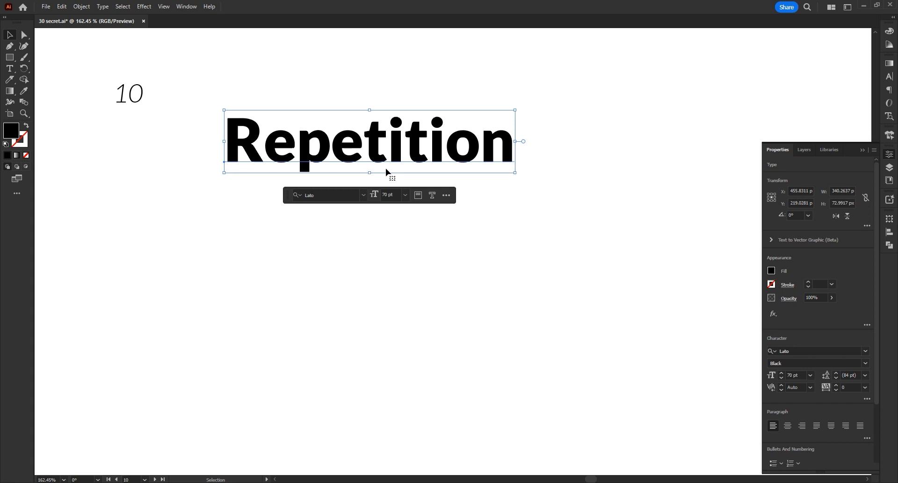
{"action": "left_click_drag", "start_coordinate": [396, 154], "coordinate": [393, 216]}
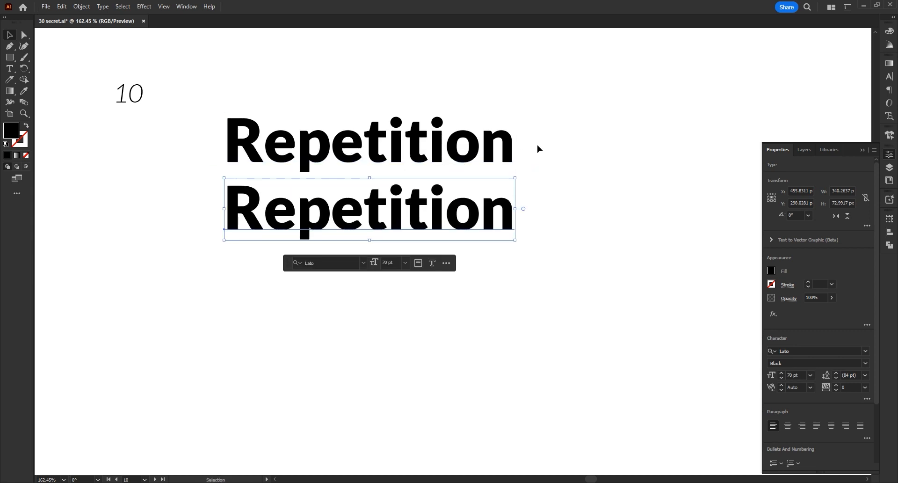
{"action": "key", "text": "a"}
{"action": "key", "text": "ctrl+d"}
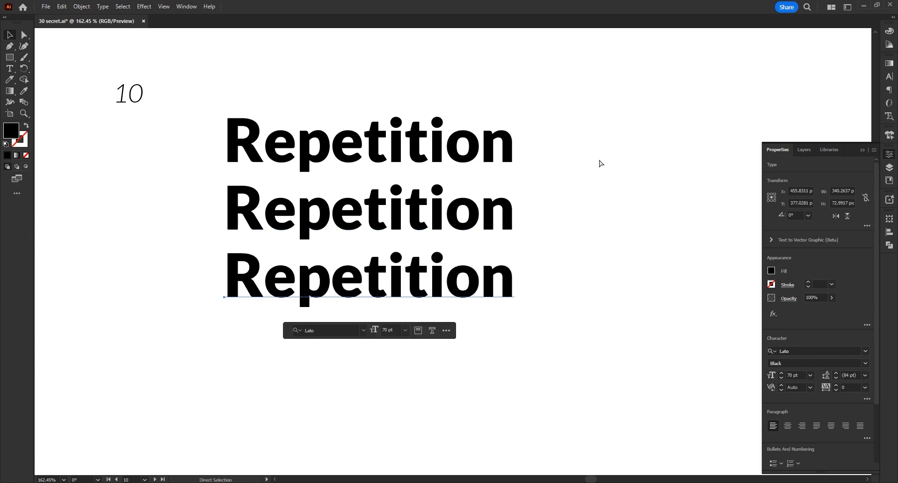
{"action": "key", "text": "ctrl+d"}
{"action": "key", "text": "ctrl+d"}
{"action": "key", "text": "ctrl+d"}
{"action": "key", "text": "ctrl+d"}
{"action": "key", "text": "v"}
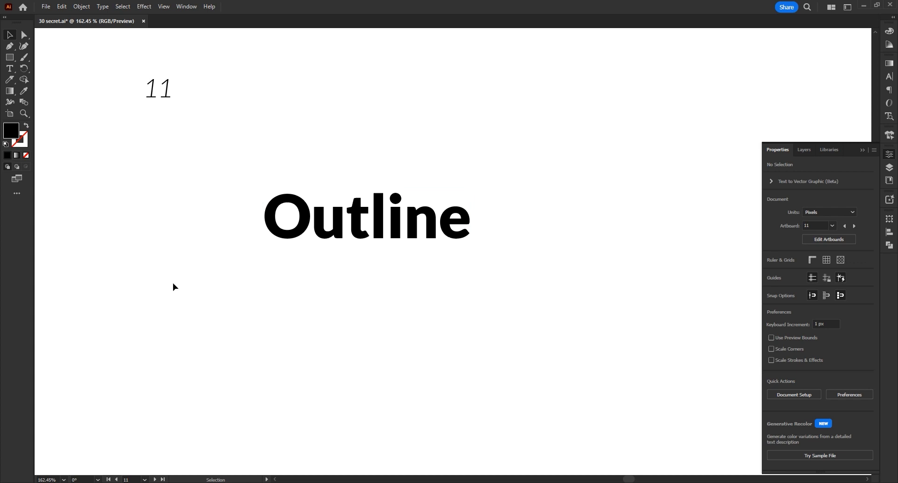
Convert the "Outline" text on artboard 11 to outlines and ungroup its letters.
{"action": "left_click", "coordinate": [369, 238]}
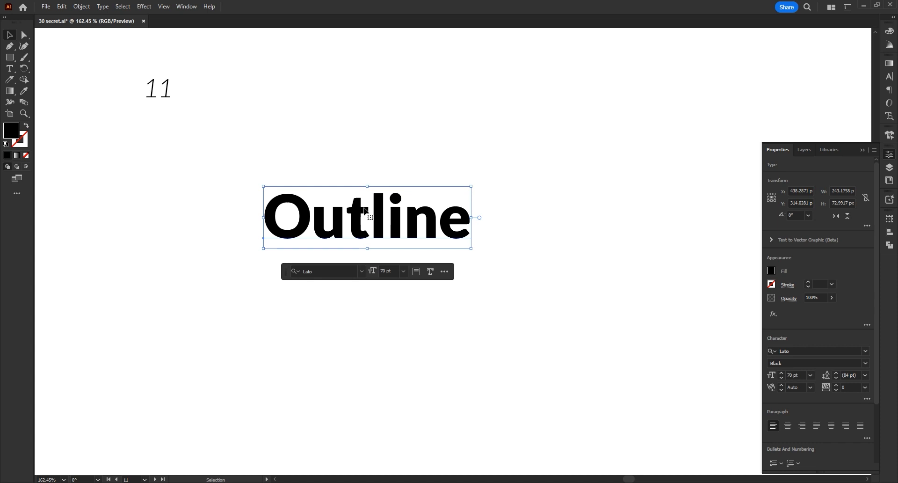
{"action": "key", "text": "ctrl+shift+b"}
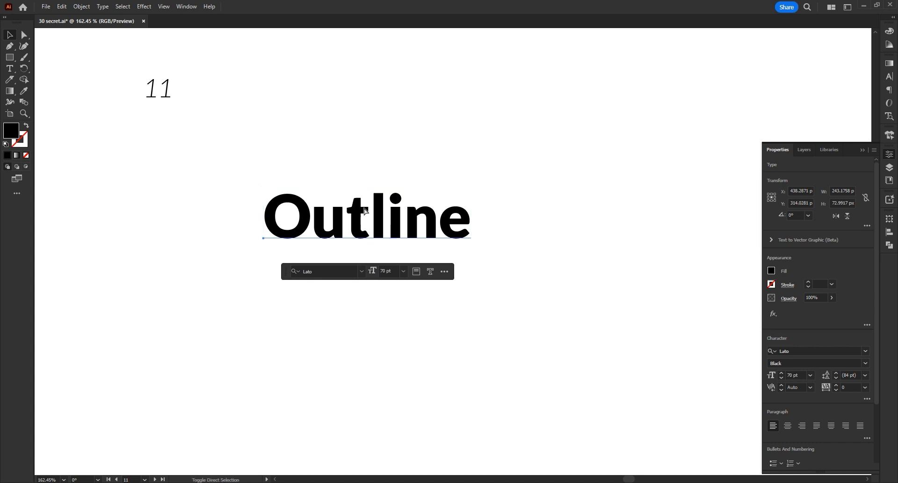
{"action": "key", "text": "ctrl+shift+o"}
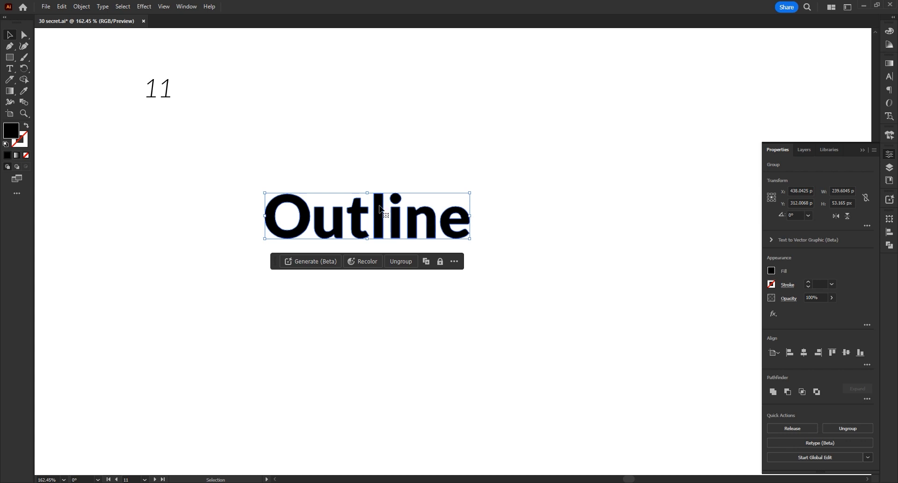
{"action": "right_click", "coordinate": [379, 205]}
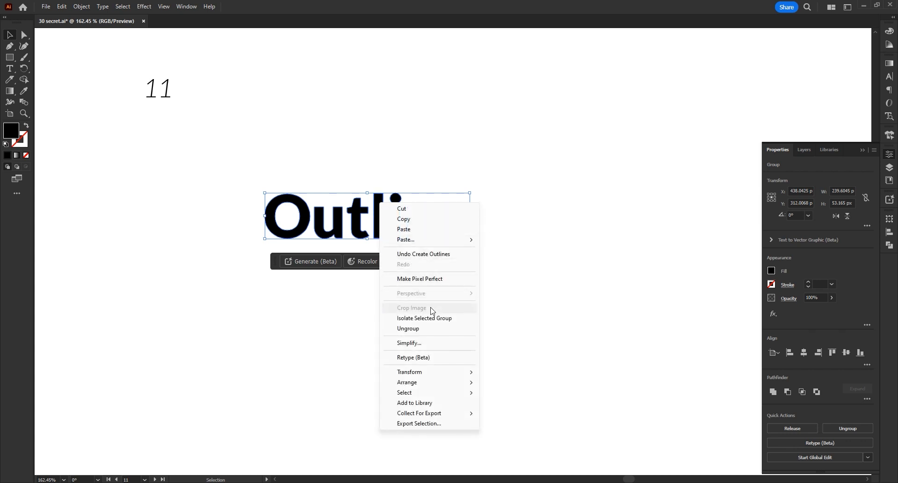
{"action": "left_click", "coordinate": [408, 328]}
Enlarge the letter i on artboard 11 and place it left of the word, and move the l, t and u out of line.
{"action": "left_click", "coordinate": [398, 201]}
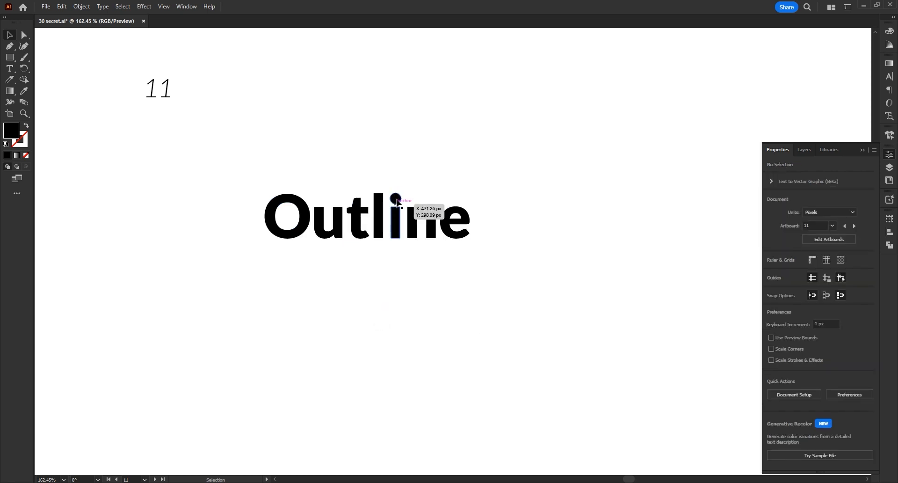
{"action": "left_click_drag", "start_coordinate": [403, 193], "coordinate": [503, 102]}
{"action": "left_click_drag", "start_coordinate": [415, 176], "coordinate": [196, 261]}
{"action": "left_click", "coordinate": [310, 255]}
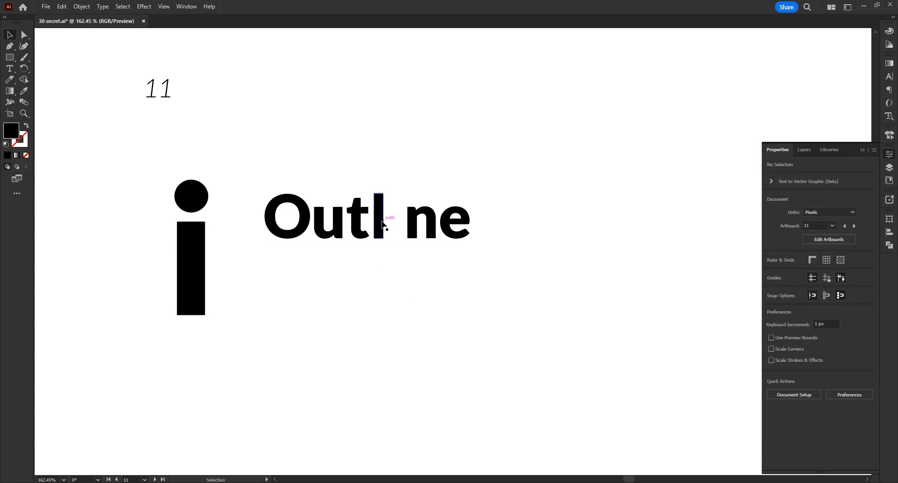
{"action": "left_click_drag", "start_coordinate": [381, 224], "coordinate": [367, 324]}
{"action": "left_click_drag", "start_coordinate": [368, 228], "coordinate": [414, 154]}
{"action": "left_click_drag", "start_coordinate": [322, 238], "coordinate": [362, 270]}
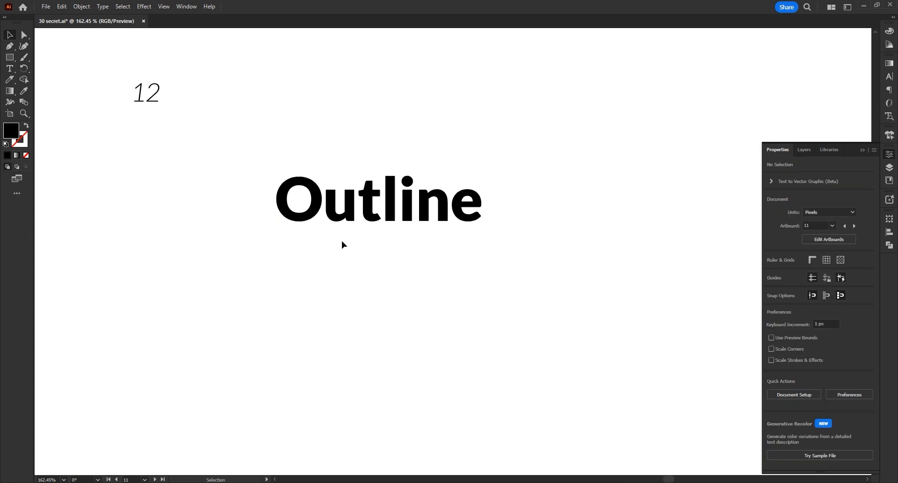
Convert the "Outline" text on artboard 12 to outlines, ungroup its letters and deselect them.
{"action": "left_click", "coordinate": [390, 213]}
{"action": "key", "text": "a"}
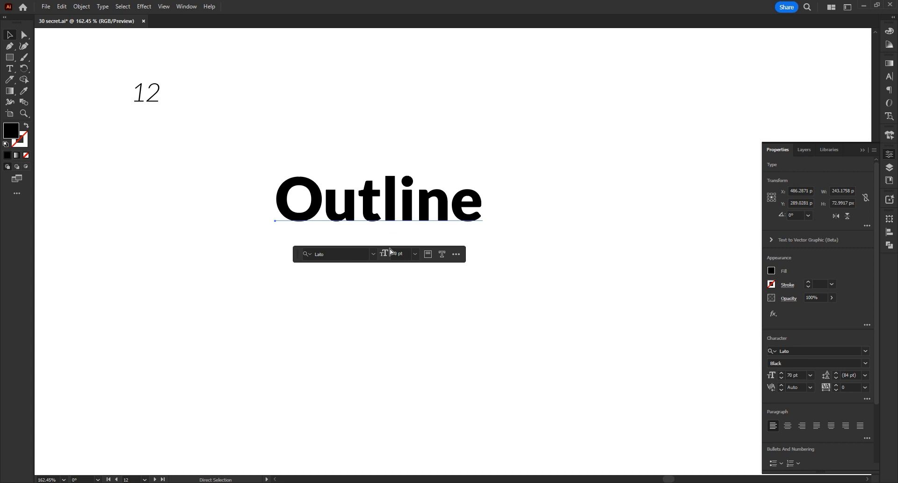
{"action": "key", "text": "ctrl"}
{"action": "key", "text": "ctrl+shift+o"}
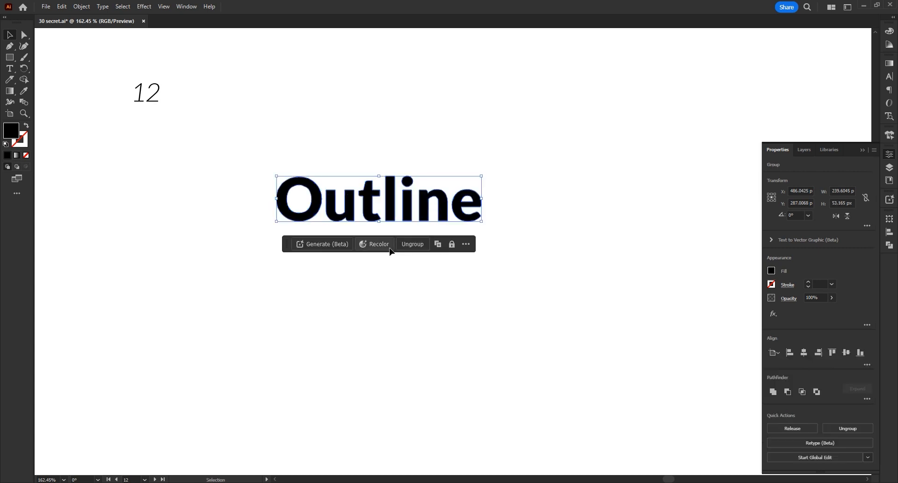
{"action": "right_click", "coordinate": [406, 214]}
{"action": "left_click", "coordinate": [436, 336]}
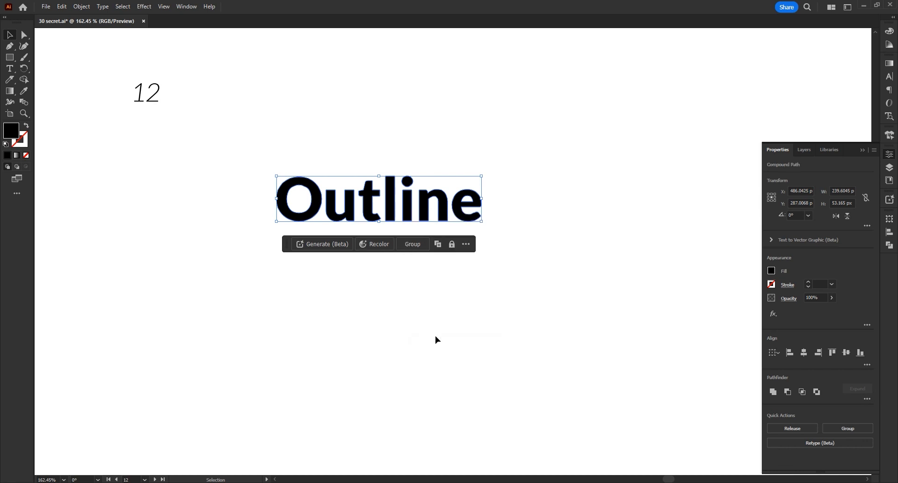
{"action": "left_click", "coordinate": [370, 302]}
Check that the letters l and i on artboard 12 can be selected separately, and clear the selection.
{"action": "left_click", "coordinate": [390, 197]}
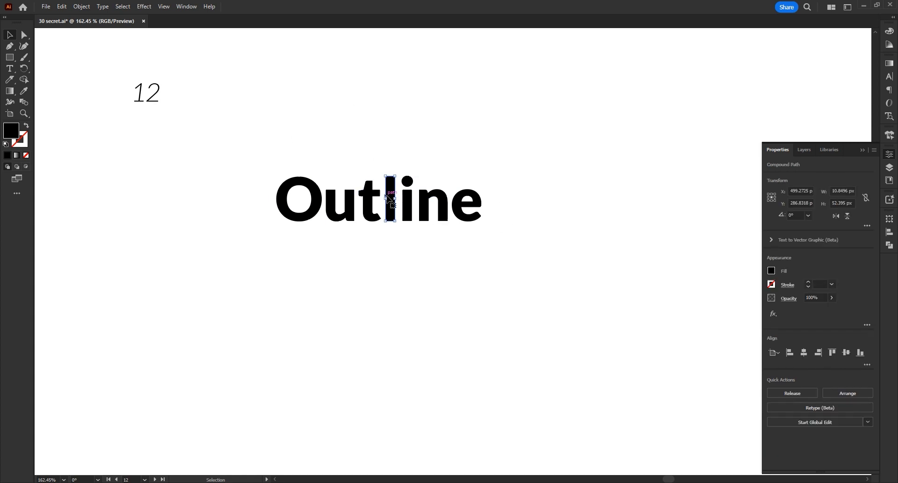
{"action": "left_click", "coordinate": [406, 211], "text": "shift"}
{"action": "left_click", "coordinate": [101, 155]}
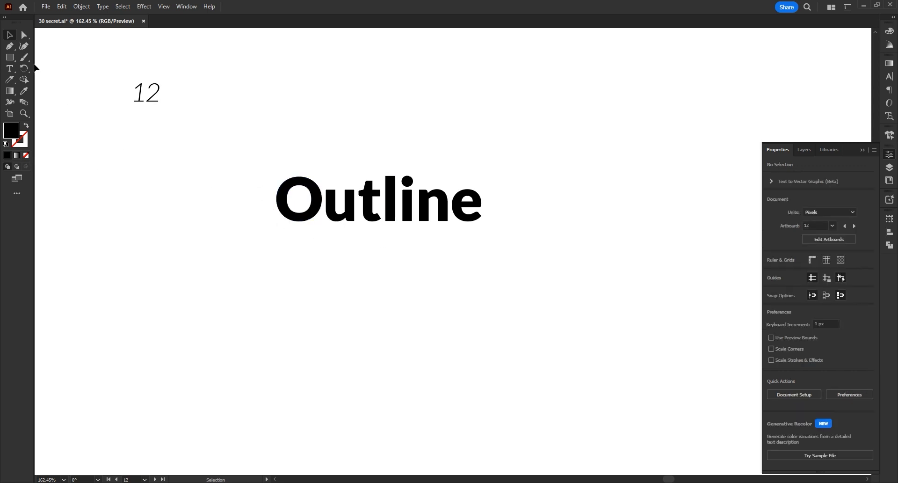
Stretch the left stem of the letter u upward with Direct Selection until the letter is about 123 px tall, and deselect it.
{"action": "left_click", "coordinate": [24, 34]}
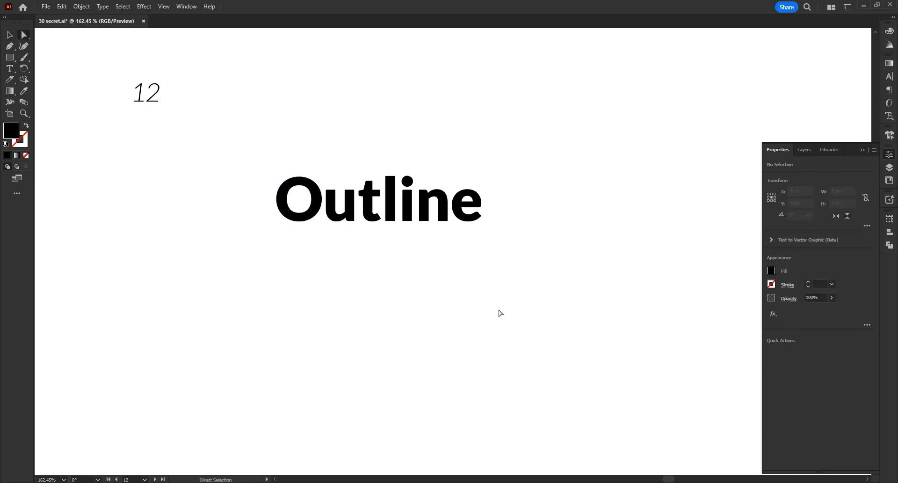
{"action": "left_click", "coordinate": [335, 212]}
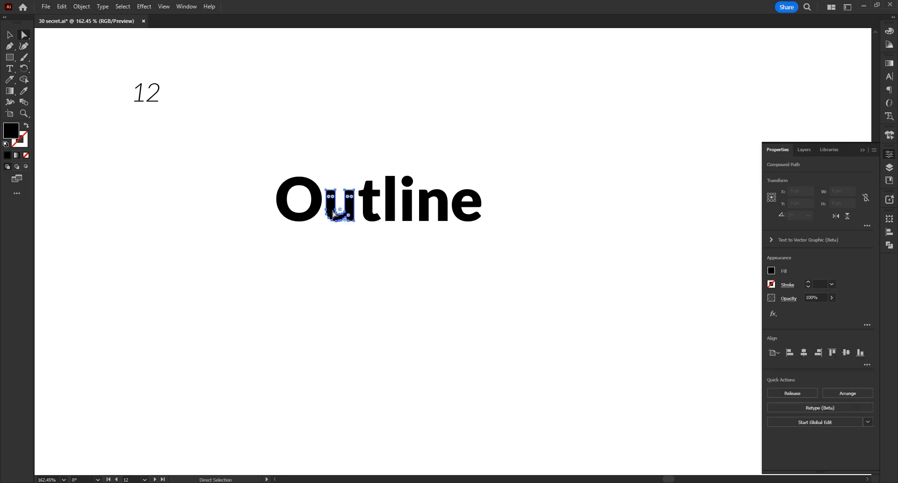
{"action": "left_click_drag", "start_coordinate": [340, 185], "coordinate": [326, 196]}
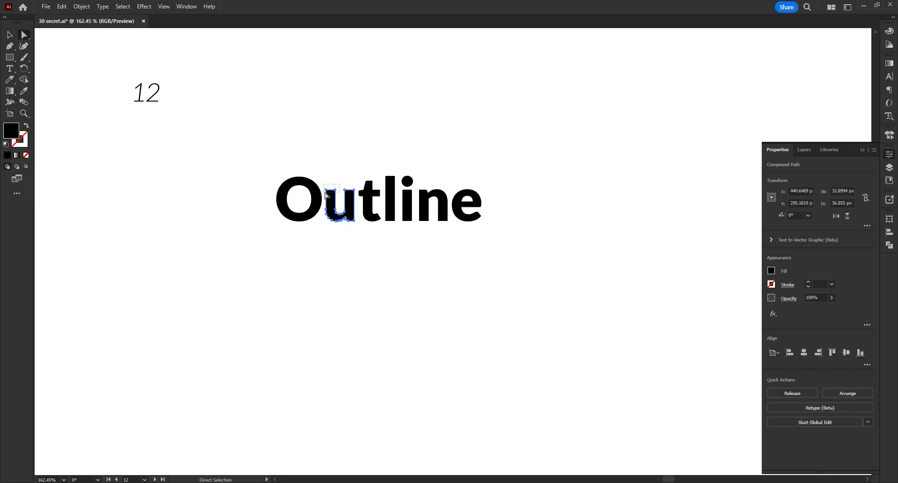
{"action": "left_click_drag", "start_coordinate": [326, 194], "coordinate": [337, 116]}
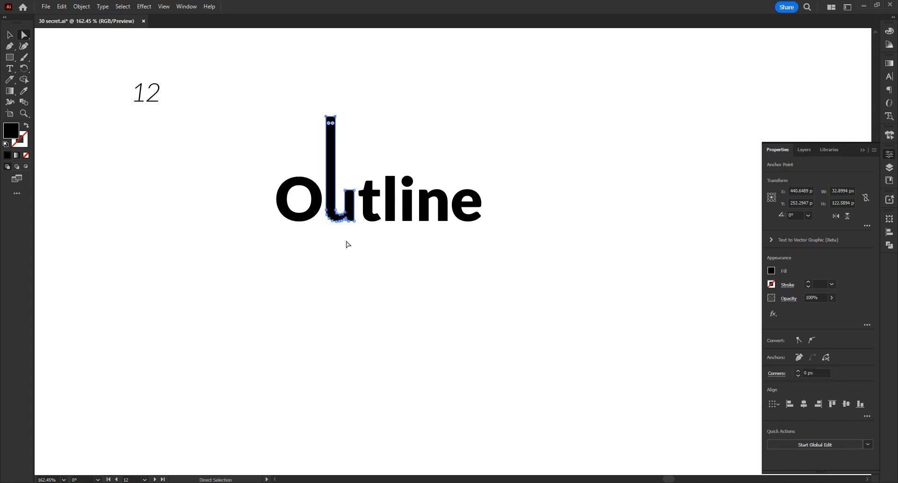
{"action": "left_click_drag", "start_coordinate": [358, 230], "coordinate": [352, 271]}
{"action": "left_click", "coordinate": [361, 450]}
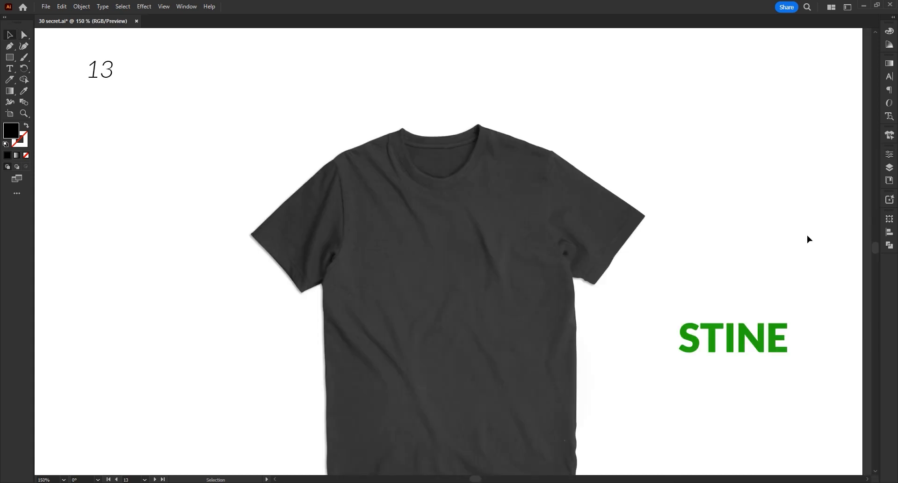
Select the T-shirt image together with the PALESTINE artwork on artboard 13 and bring up Mockup (Beta).
{"action": "left_click", "coordinate": [570, 266]}
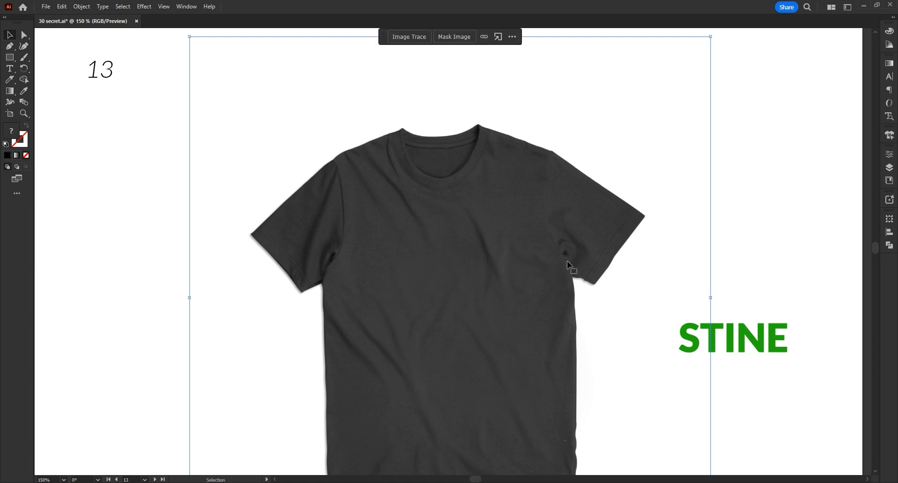
{"action": "left_click", "coordinate": [740, 329]}
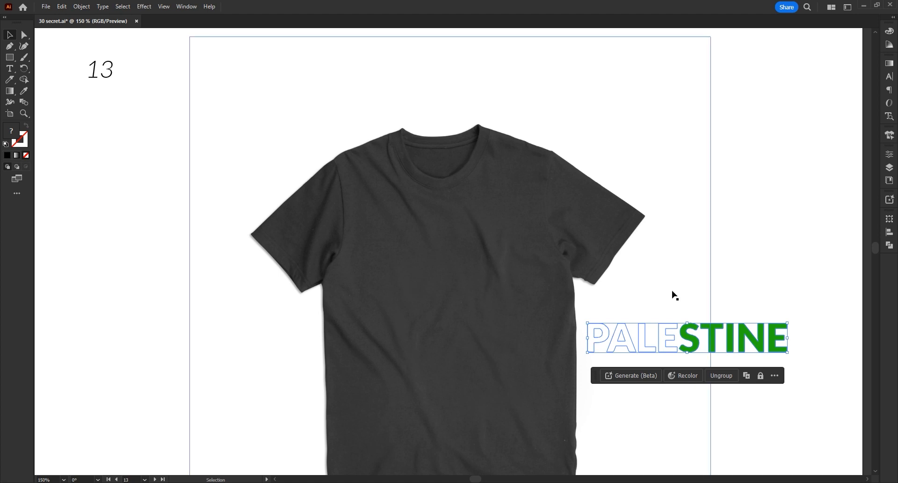
{"action": "left_click", "coordinate": [450, 382], "text": "shift"}
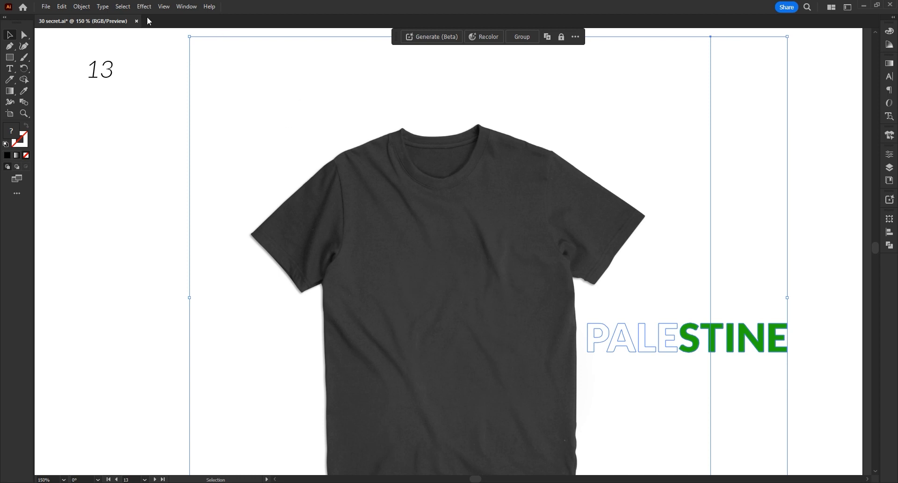
{"action": "left_click", "coordinate": [186, 8]}
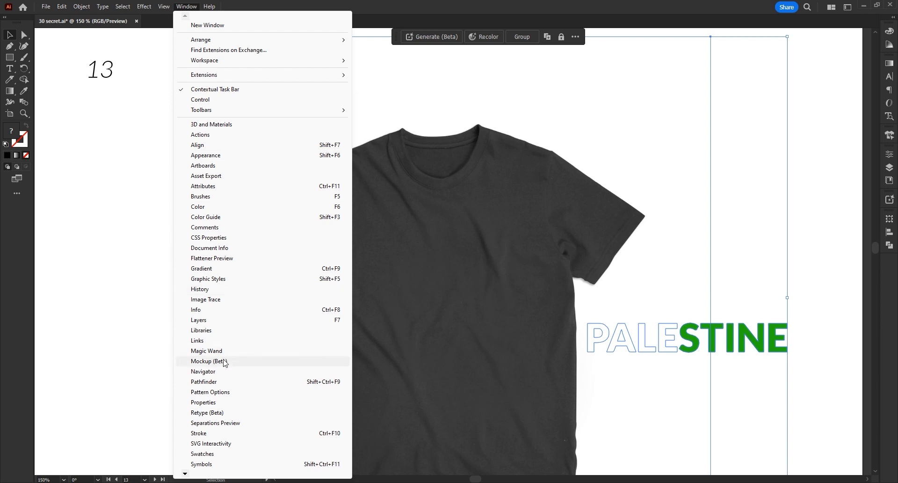
{"action": "left_click", "coordinate": [208, 361]}
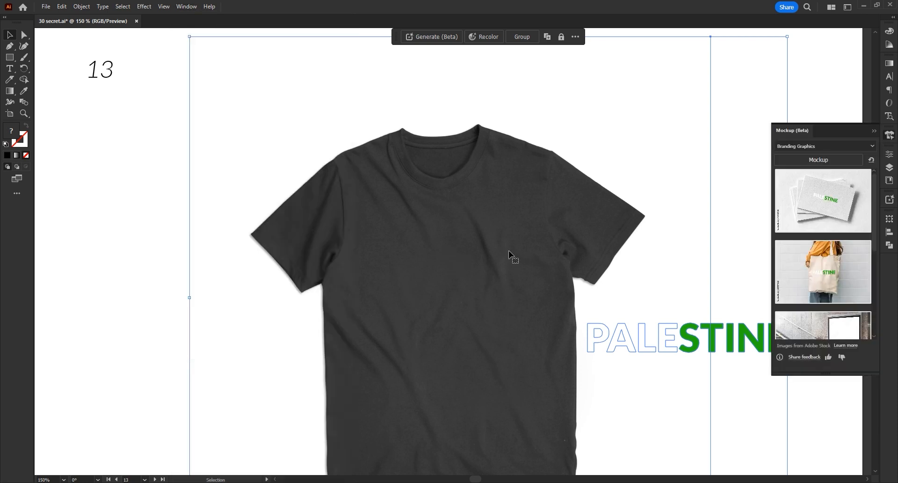
Create the mockup from the selected artwork and T-shirt image, and move the PALESTINE artwork onto the shirt's chest.
{"action": "left_click", "coordinate": [819, 161]}
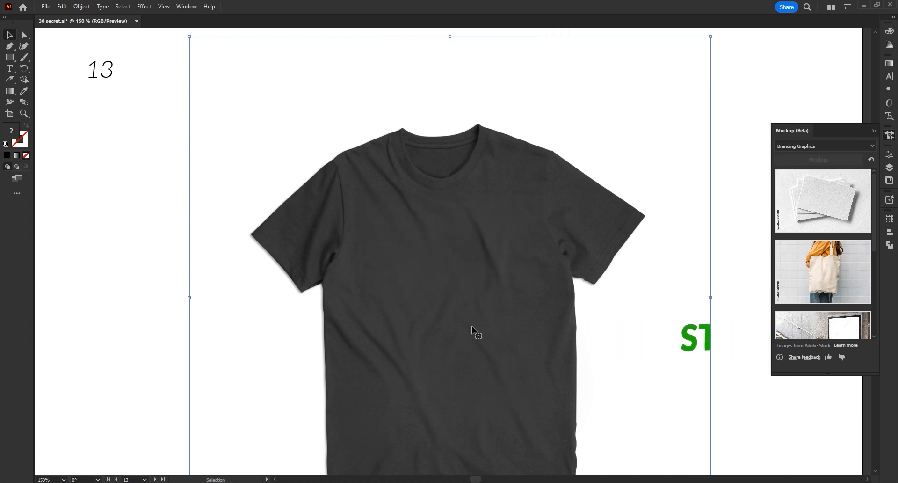
{"action": "left_click_drag", "start_coordinate": [712, 340], "coordinate": [461, 306]}
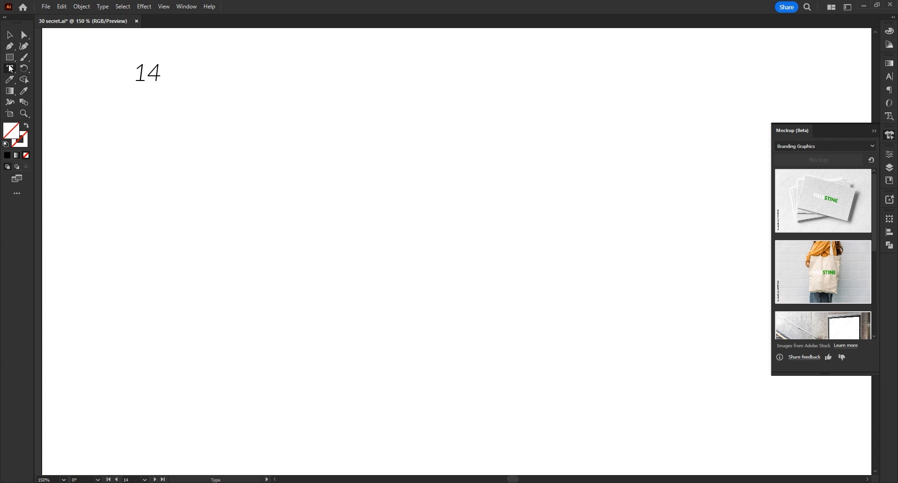
Draw a wavy freehand path with the Pencil tool across the upper part of artboard 14.
{"action": "left_click", "coordinate": [11, 69]}
{"action": "left_click", "coordinate": [54, 78]}
{"action": "left_click", "coordinate": [24, 57]}
{"action": "left_click", "coordinate": [48, 77]}
{"action": "mouse_move", "coordinate": [179, 214]}
{"action": "left_mouse_down"}
{"action": "mouse_move", "coordinate": [210, 172]}
{"action": "mouse_move", "coordinate": [233, 185]}
{"action": "mouse_move", "coordinate": [297, 189]}
{"action": "mouse_move", "coordinate": [381, 174]}
{"action": "mouse_move", "coordinate": [438, 196]}
{"action": "mouse_move", "coordinate": [526, 189]}
{"action": "left_mouse_up"}
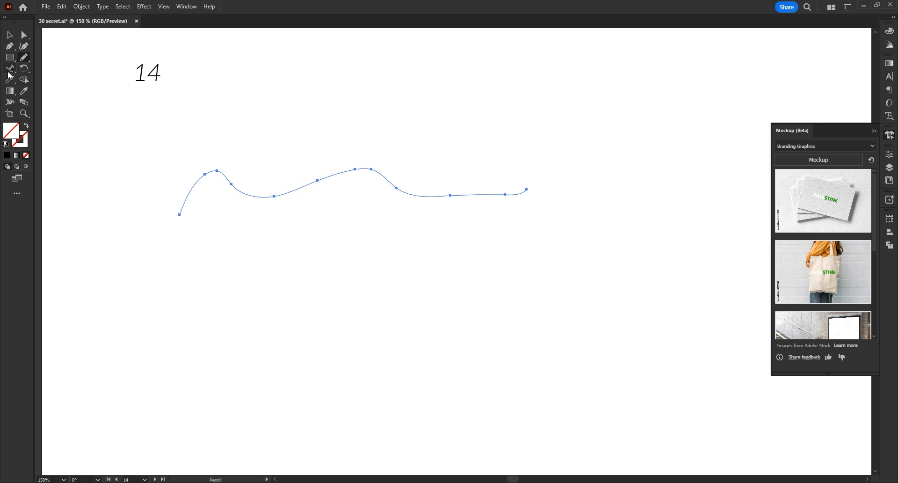
Place placeholder text along the wavy line with the Type on a Path tool and deselect it.
{"action": "left_click", "coordinate": [10, 70]}
{"action": "left_click", "coordinate": [212, 170]}
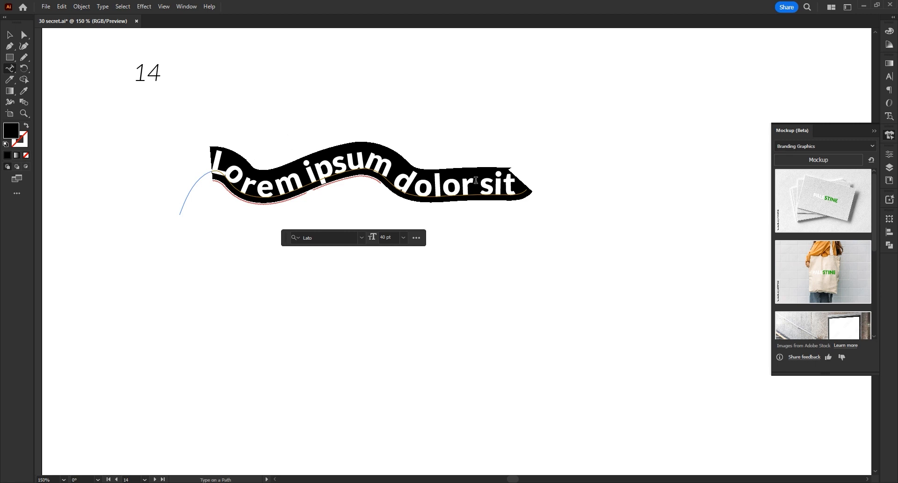
{"action": "left_click", "coordinate": [9, 34]}
{"action": "left_click", "coordinate": [265, 303]}
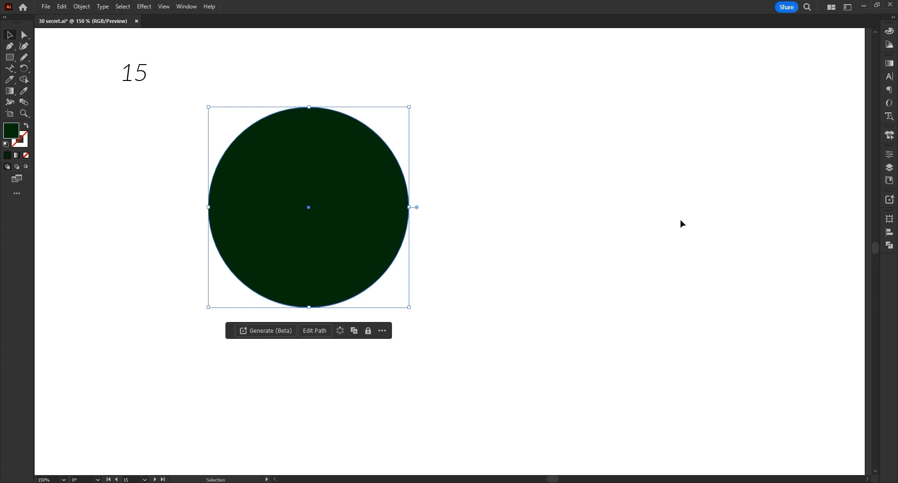
Cut a pie wedge out of the dark green circle on artboard 15 with its pie handle, and deselect it.
{"action": "left_click", "coordinate": [528, 227]}
{"action": "left_click", "coordinate": [318, 209]}
{"action": "left_click_drag", "start_coordinate": [417, 208], "coordinate": [424, 244]}
{"action": "left_click", "coordinate": [517, 307]}
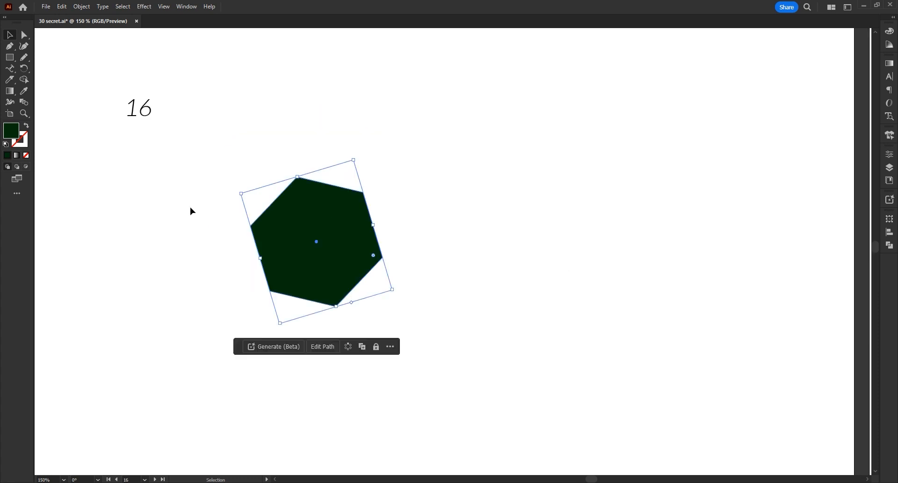
Reposition the dark green hexagon on artboard 16 slightly and apply a Mirror repeat to it.
{"action": "left_click_drag", "start_coordinate": [326, 265], "coordinate": [353, 244]}
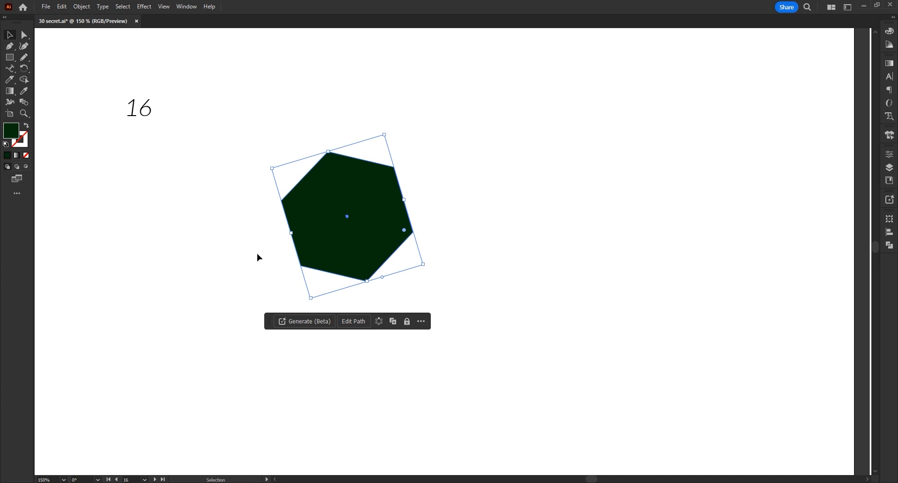
{"action": "left_click", "coordinate": [209, 259]}
{"action": "left_click", "coordinate": [321, 231]}
{"action": "left_click", "coordinate": [89, 8]}
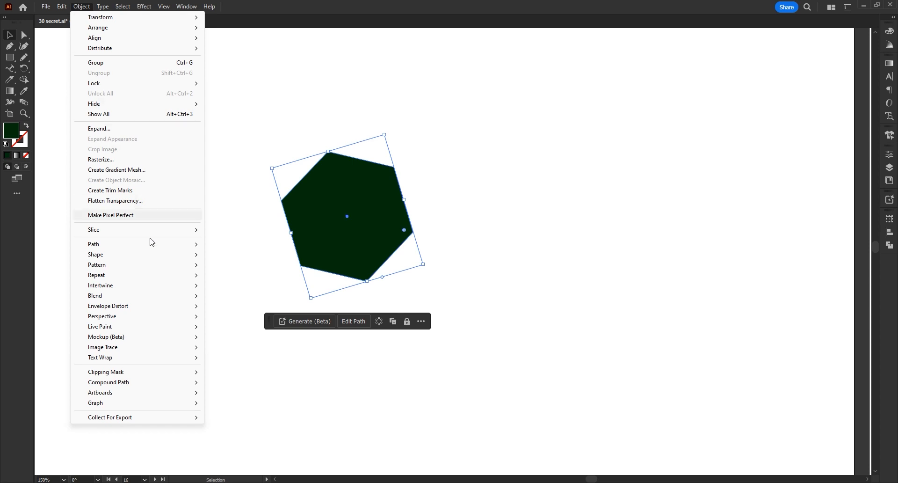
{"action": "mouse_move", "coordinate": [172, 276]}
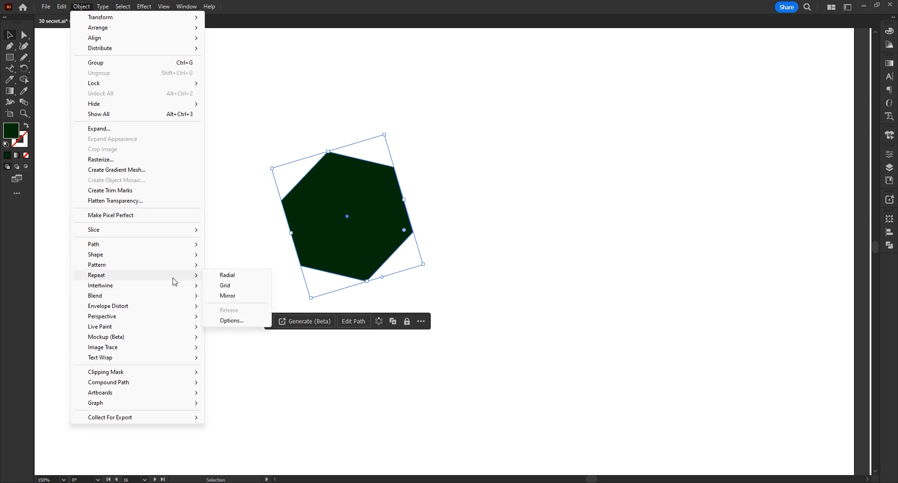
{"action": "left_click", "coordinate": [228, 295]}
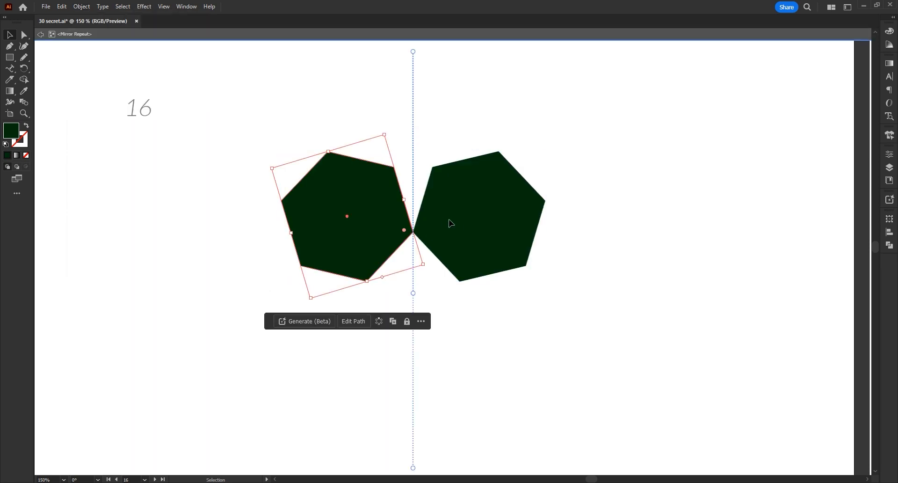
Round the corners of the original hexagon inside the mirror repeat.
{"action": "left_click", "coordinate": [416, 185]}
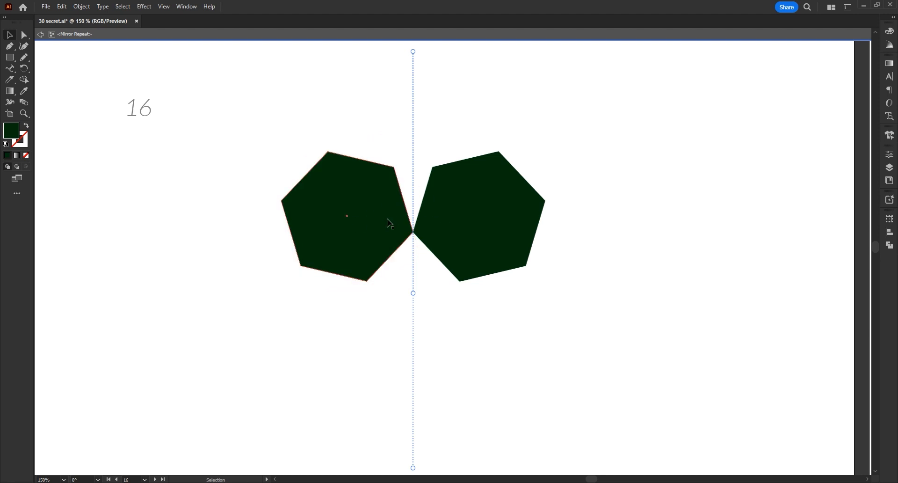
{"action": "left_click", "coordinate": [333, 233]}
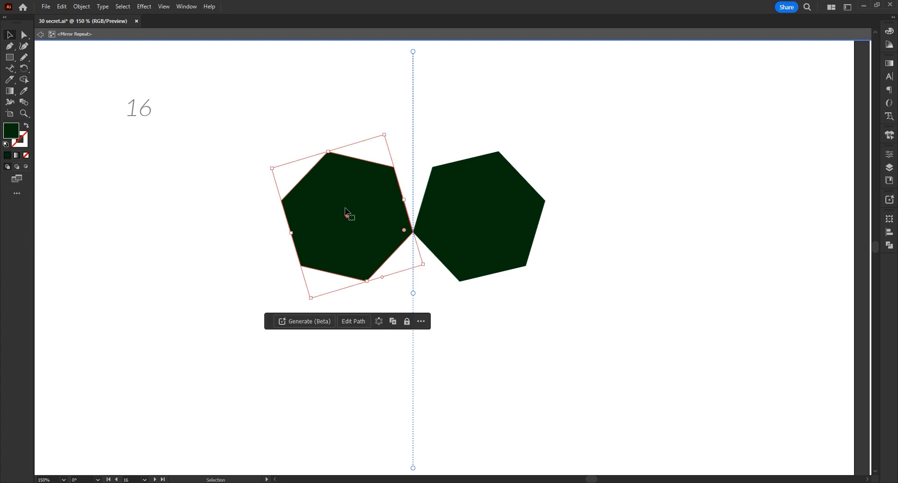
{"action": "left_click_drag", "start_coordinate": [405, 230], "coordinate": [395, 228]}
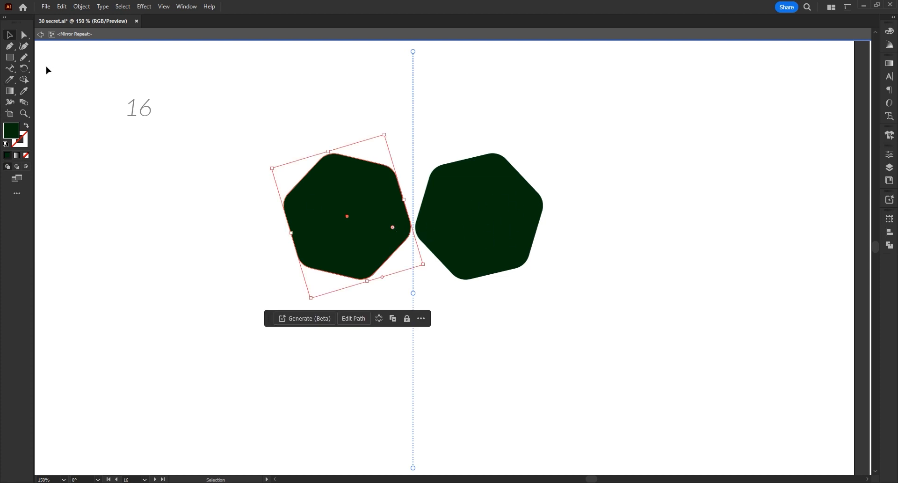
Draw a circle about 55 px wide in the lower part of the original hexagon and fill it with ffffff.
{"action": "left_click", "coordinate": [14, 62]}
{"action": "left_click", "coordinate": [52, 66]}
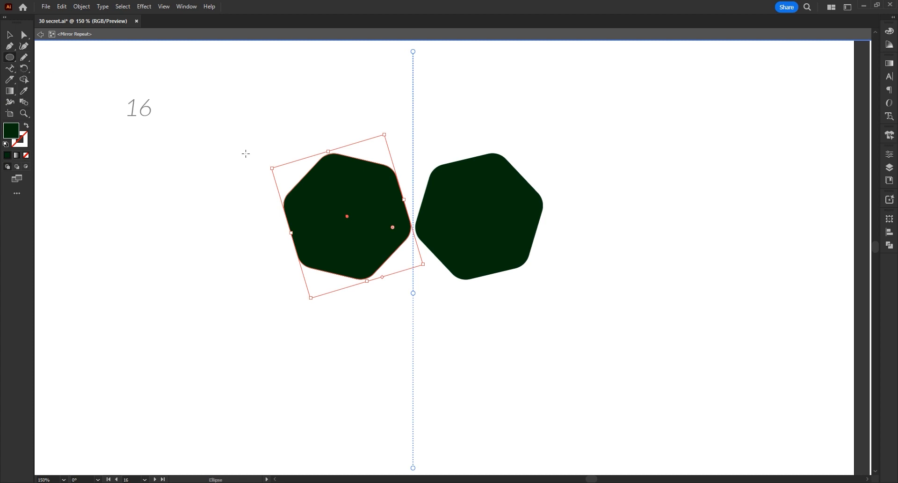
{"action": "left_click_drag", "start_coordinate": [341, 218], "coordinate": [383, 261]}
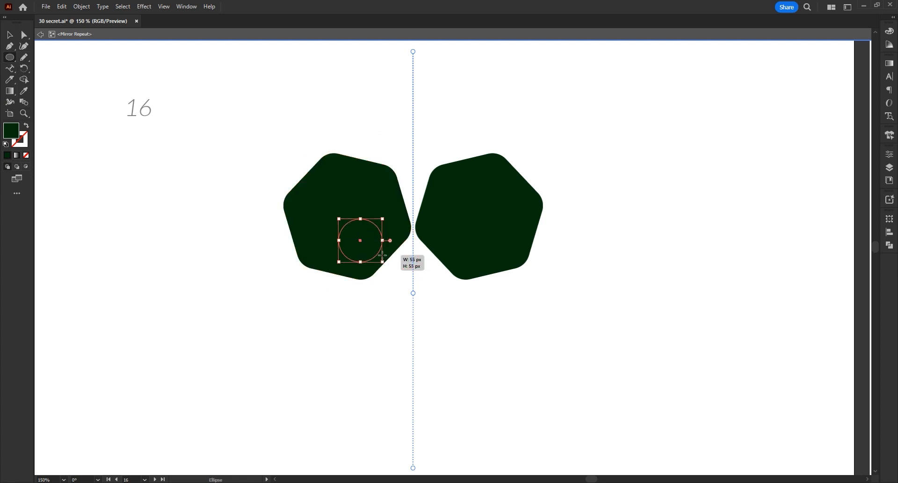
{"action": "double_click", "coordinate": [10, 135]}
{"action": "type", "text": "ffffff"}
{"action": "left_click", "coordinate": [786, 174]}
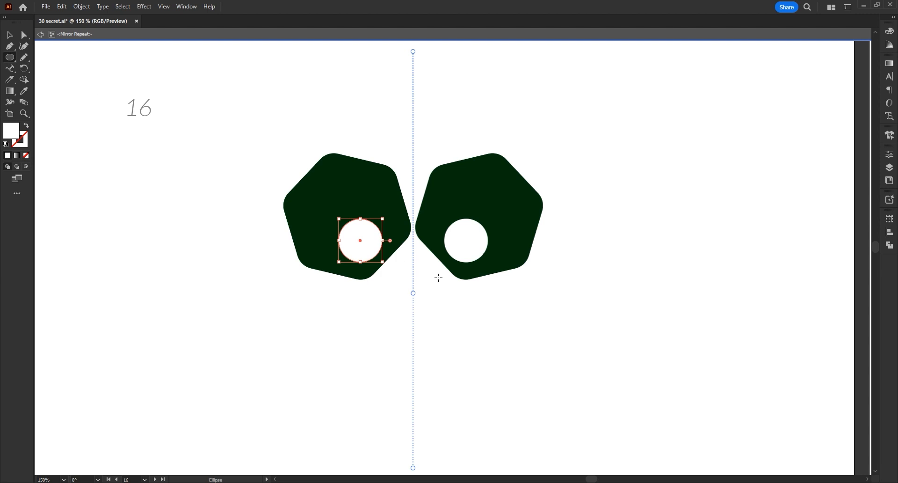
Draw a smaller circle inside the white one, fill it with 000000 and deselect it.
{"action": "mouse_move", "coordinate": [354, 240]}
{"action": "left_mouse_down"}
{"action": "mouse_move", "coordinate": [379, 261]}
{"action": "mouse_move", "coordinate": [364, 250]}
{"action": "left_mouse_up"}
{"action": "key", "text": "v"}
{"action": "double_click", "coordinate": [18, 136]}
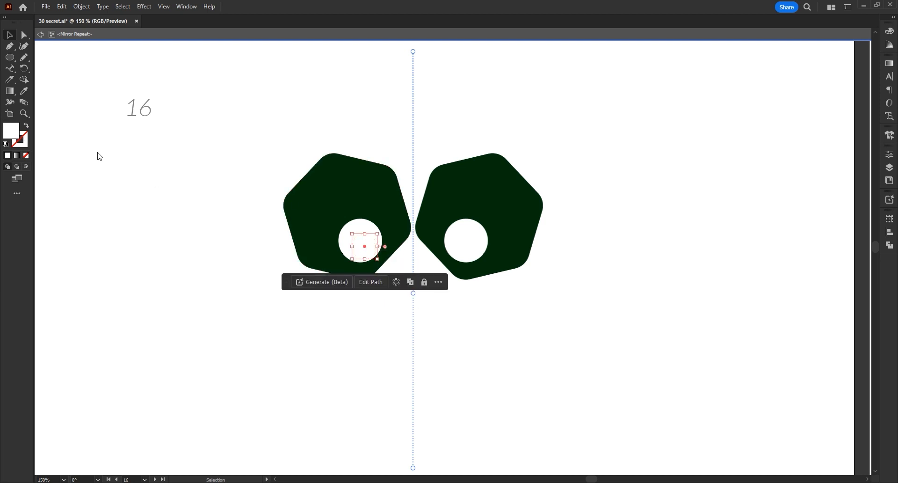
{"action": "type", "text": "000000"}
{"action": "left_click", "coordinate": [774, 174]}
{"action": "left_click", "coordinate": [180, 266]}
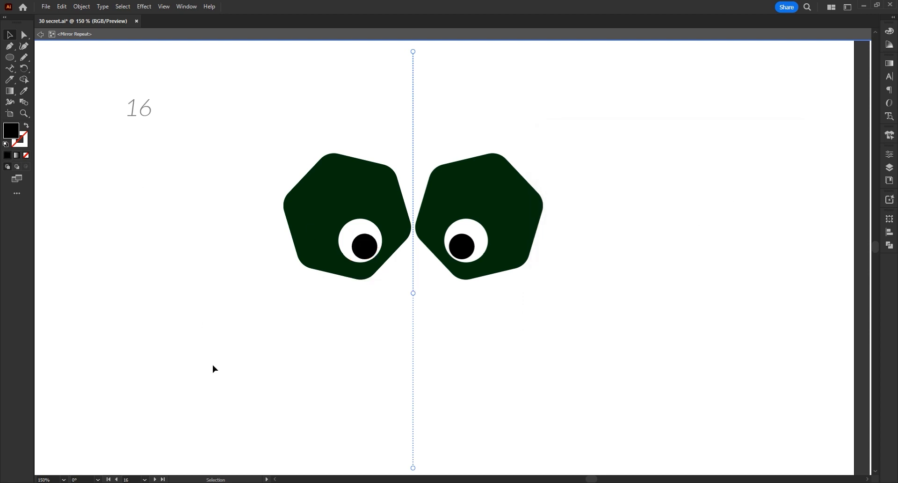
Blend the blue and pink Z-shaped lines on artboard 17 with the Blend tool and deselect the result.
{"action": "key", "text": "Page_Down"}
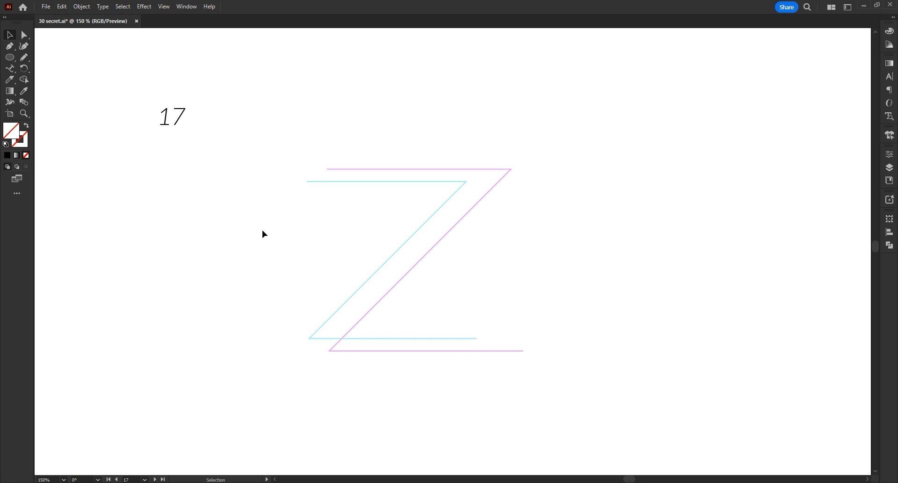
{"action": "left_click_drag", "start_coordinate": [565, 134], "coordinate": [372, 242]}
{"action": "left_click", "coordinate": [199, 260]}
{"action": "left_click", "coordinate": [25, 102]}
{"action": "left_click", "coordinate": [467, 183]}
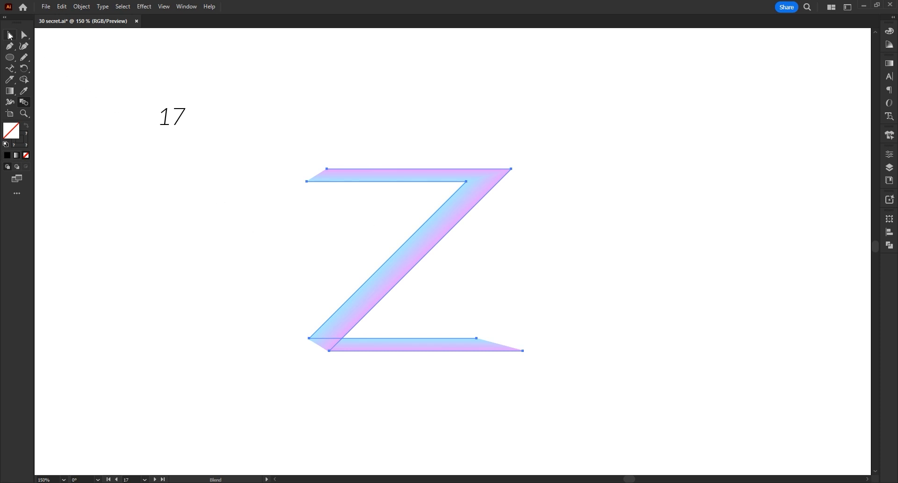
{"action": "left_click", "coordinate": [10, 36]}
{"action": "left_click", "coordinate": [223, 268]}
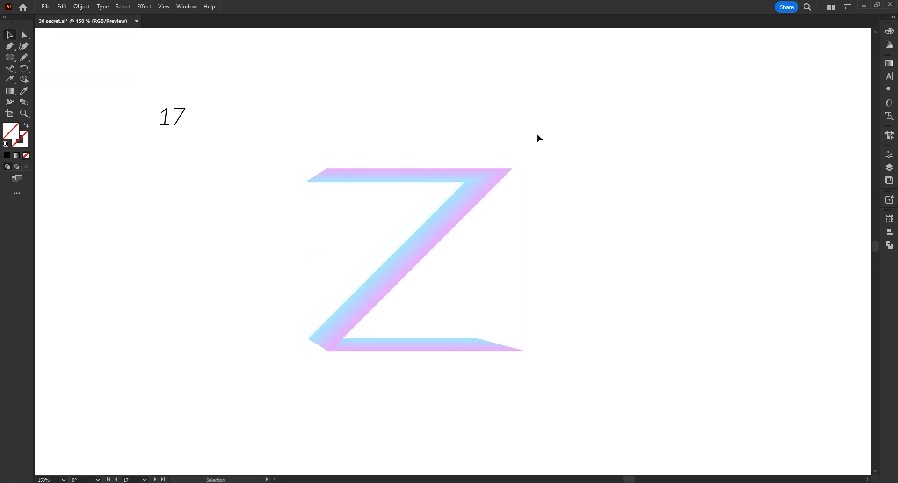
Open the Z blend's options and try Specified Steps spacing with 10 steps.
{"action": "left_click", "coordinate": [419, 248]}
{"action": "key", "text": "w"}
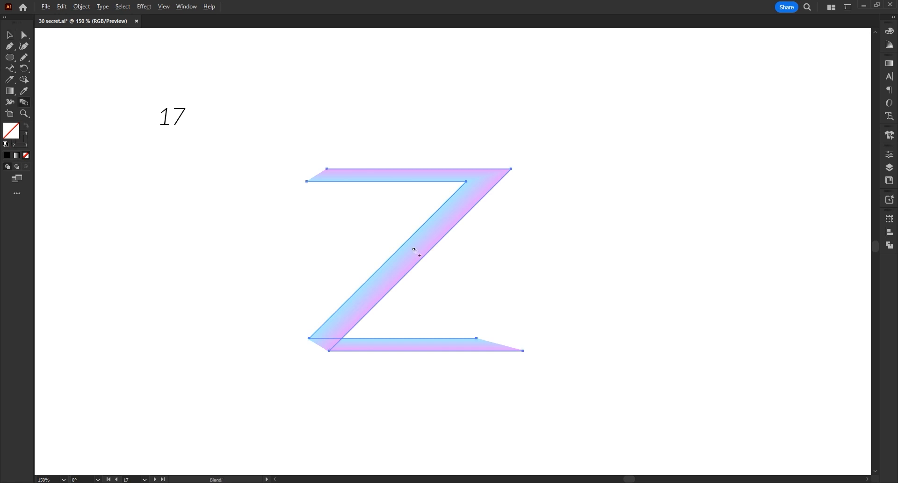
{"action": "key", "text": "Return"}
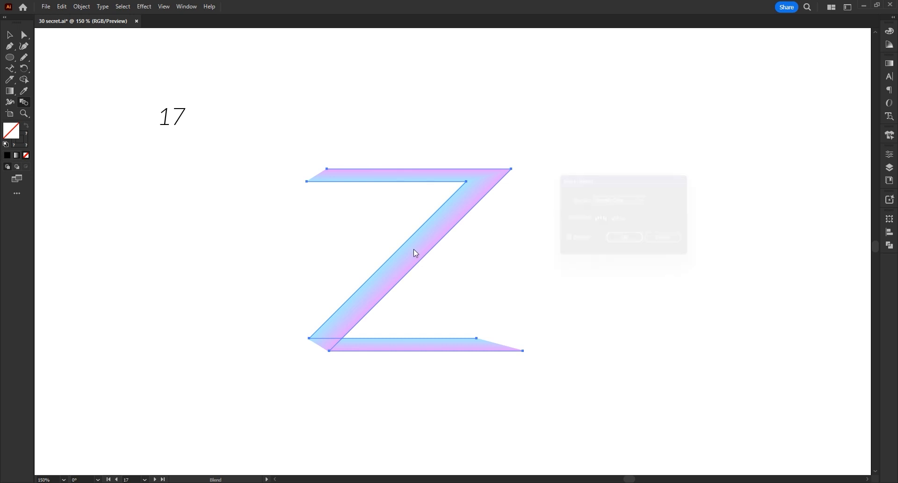
{"action": "left_click_drag", "start_coordinate": [580, 179], "coordinate": [607, 156]}
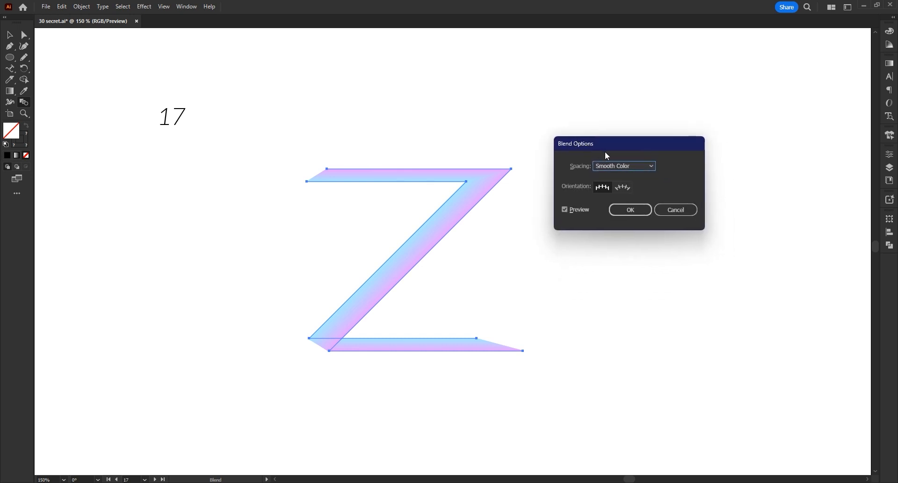
{"action": "left_click", "coordinate": [630, 166]}
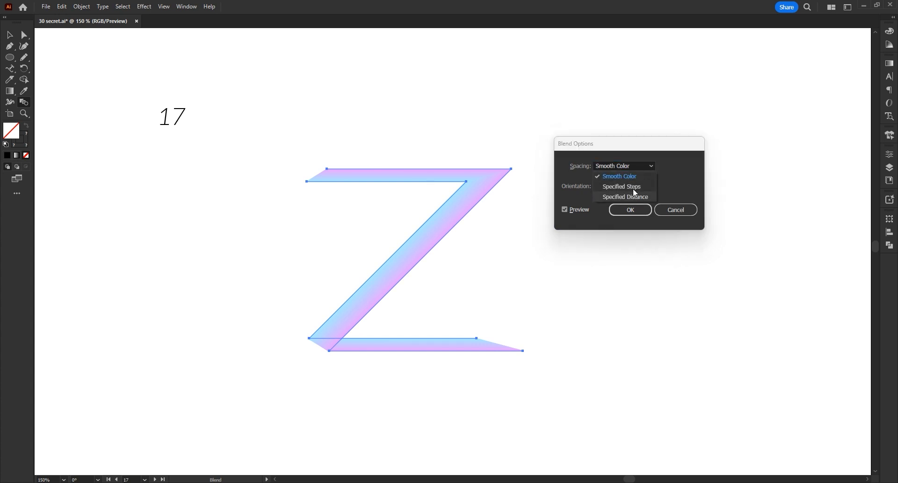
{"action": "left_click", "coordinate": [634, 188]}
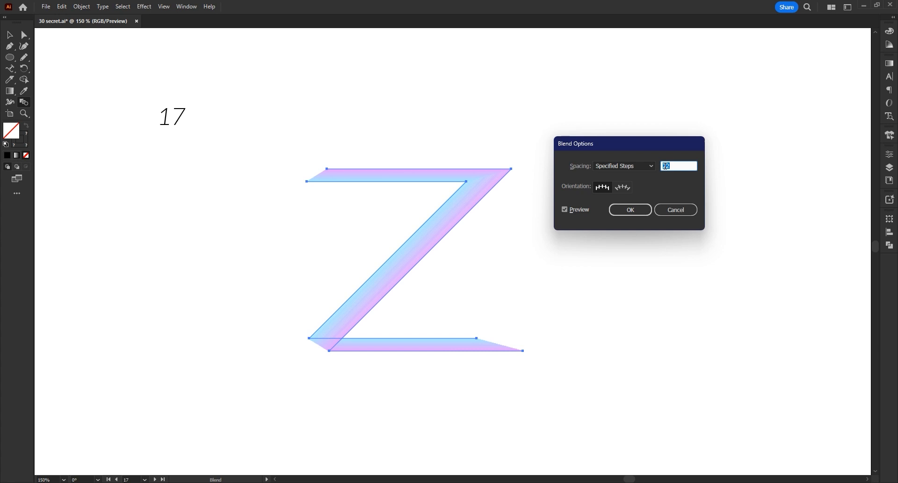
{"action": "type", "text": "10"}
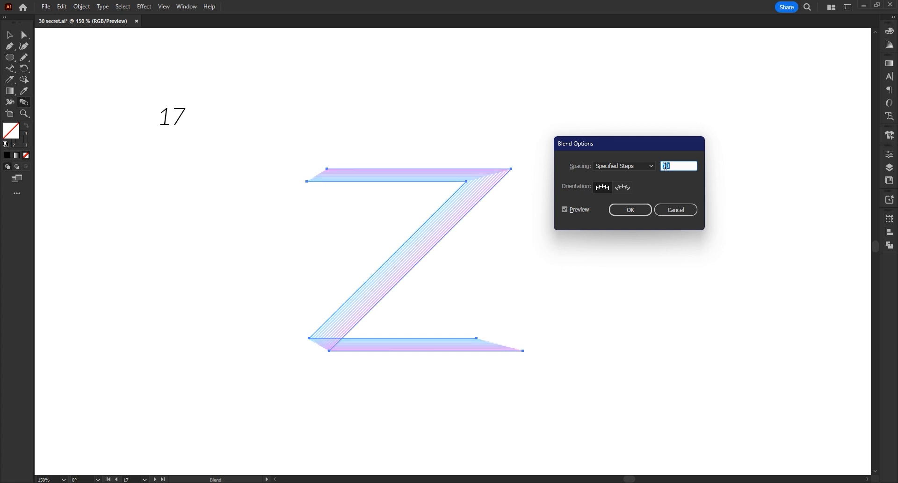
Try a value of 5 and other nearby step counts on the Z blend, return to 10 and discard the option changes.
{"action": "type", "text": "5"}
{"action": "key", "text": "Up"}
{"action": "key", "text": "Up"}
{"action": "key", "text": "Up"}
{"action": "key", "text": "Up"}
{"action": "key", "text": "Up"}
{"action": "key", "text": "Up"}
{"action": "key", "text": "Up"}
{"action": "key", "text": "Up"}
{"action": "key", "text": "Up"}
{"action": "key", "text": "Up"}
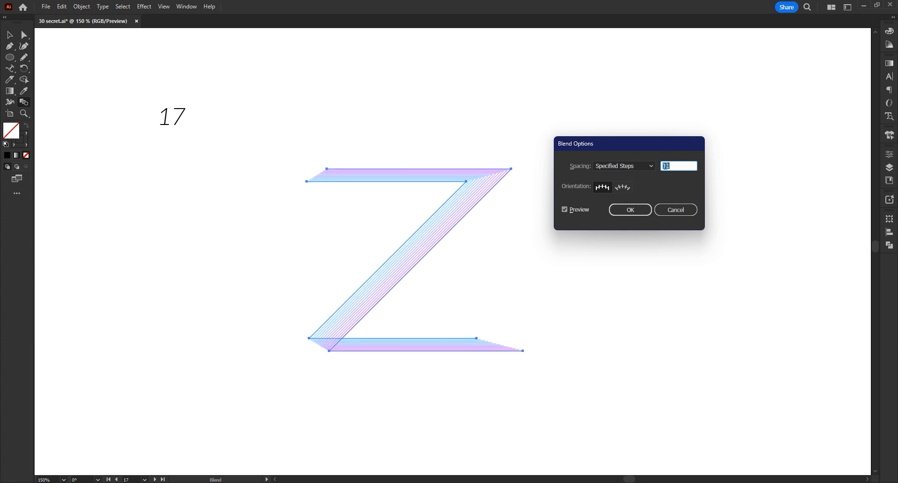
{"action": "key", "text": "Down"}
{"action": "key", "text": "Down"}
{"action": "key", "text": "Down"}
{"action": "key", "text": "Down"}
{"action": "key", "text": "Down"}
{"action": "key", "text": "Down"}
{"action": "key", "text": "Down"}
{"action": "key", "text": "Down"}
{"action": "key", "text": "Down"}
{"action": "key", "text": "Down"}
{"action": "key", "text": "Down"}
{"action": "key", "text": "Down"}
{"action": "key", "text": "Up"}
{"action": "key", "text": "Up"}
{"action": "key", "text": "Up"}
{"action": "key", "text": "Up"}
{"action": "key", "text": "Up"}
{"action": "key", "text": "Up"}
{"action": "key", "text": "Up"}
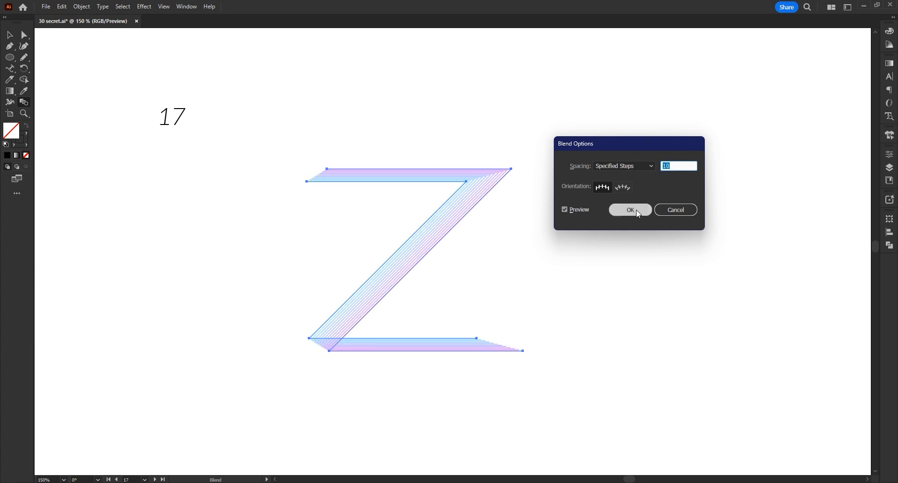
{"action": "left_click", "coordinate": [677, 209]}
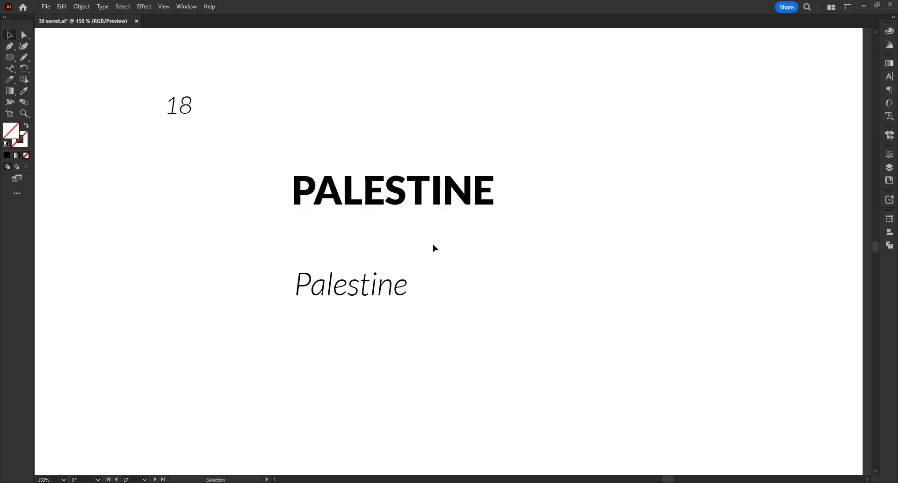
Apply the bold PALESTINE heading's text style to the thin italic Palestine text on artboard 18 with the Eyedropper.
{"action": "left_click", "coordinate": [375, 284]}
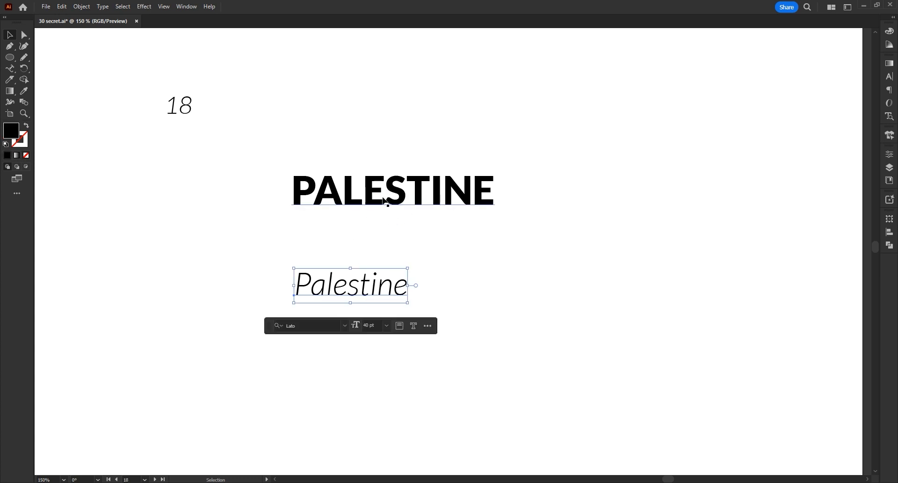
{"action": "left_click", "coordinate": [22, 92]}
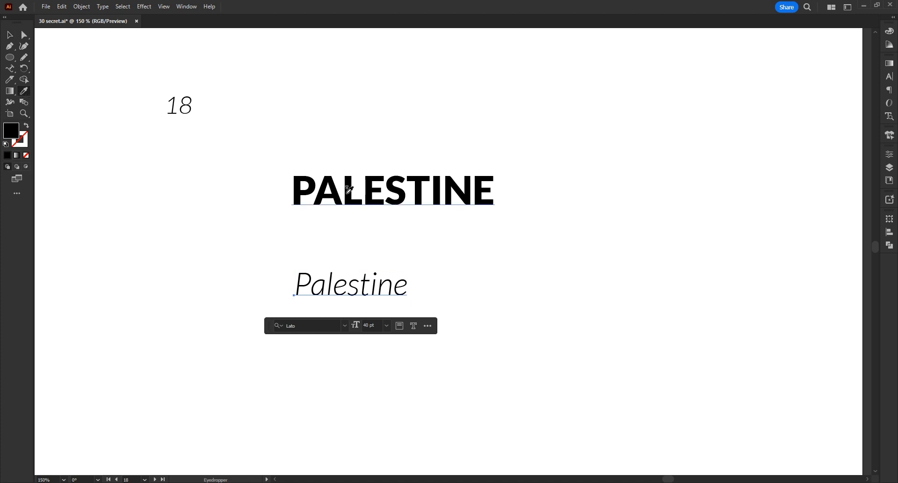
{"action": "left_click", "coordinate": [348, 189]}
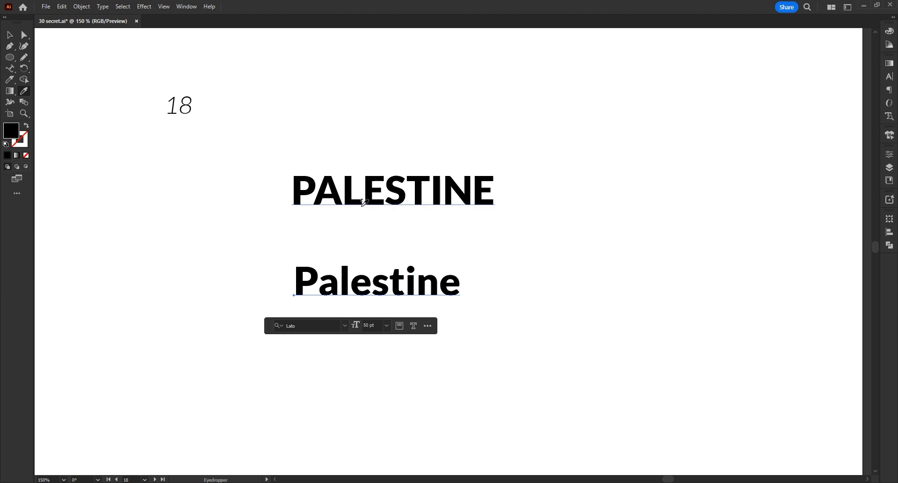
Change the case of the lower Palestine text on artboard 18 to UPPERCASE.
{"action": "left_click", "coordinate": [104, 6]}
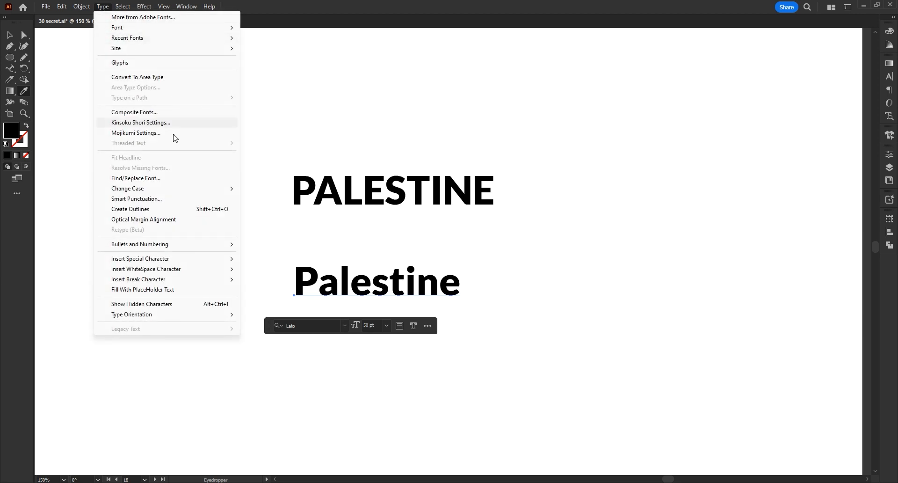
{"action": "mouse_move", "coordinate": [205, 192]}
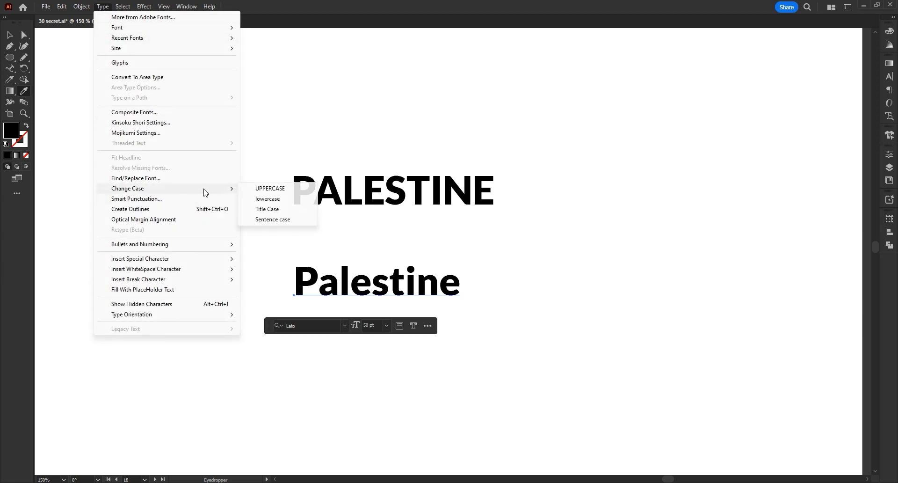
{"action": "left_click", "coordinate": [246, 190]}
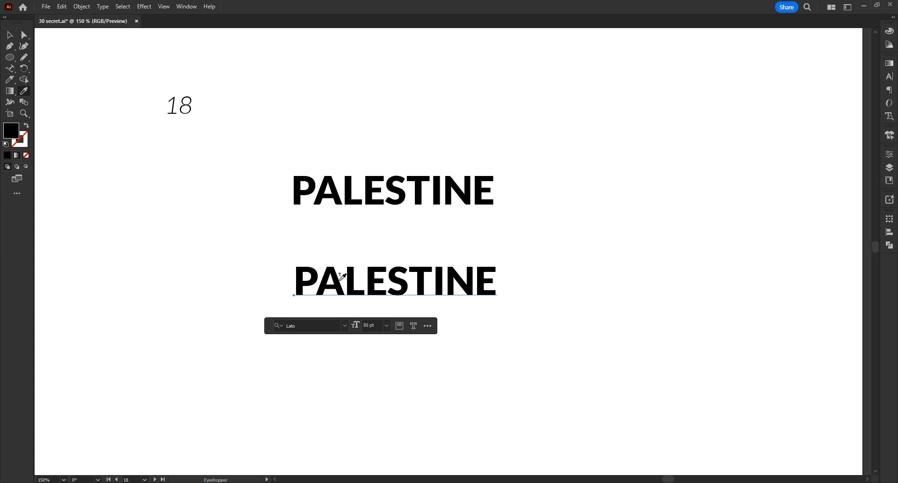
{"action": "key", "text": "v"}
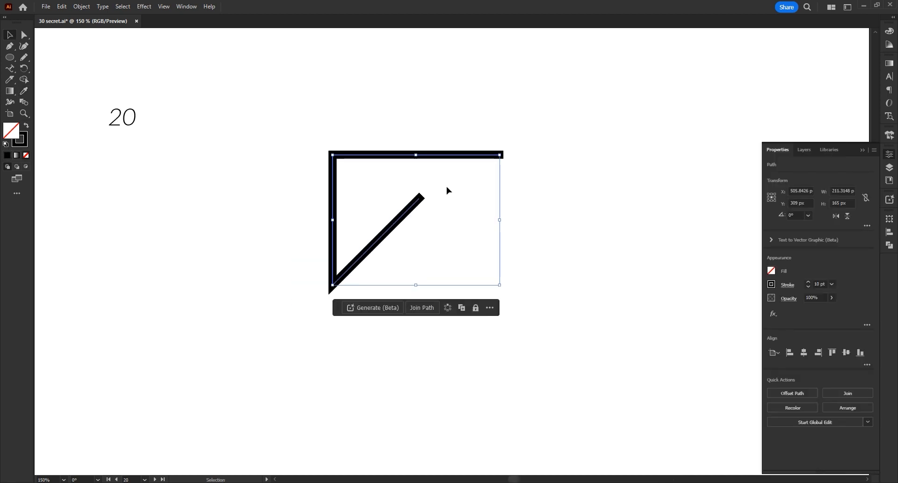
Give the open black path on artboard 20 round caps, round corner joins and a dashed line in its stroke options.
{"action": "left_click", "coordinate": [519, 149]}
{"action": "left_click", "coordinate": [503, 155]}
{"action": "left_click", "coordinate": [788, 284]}
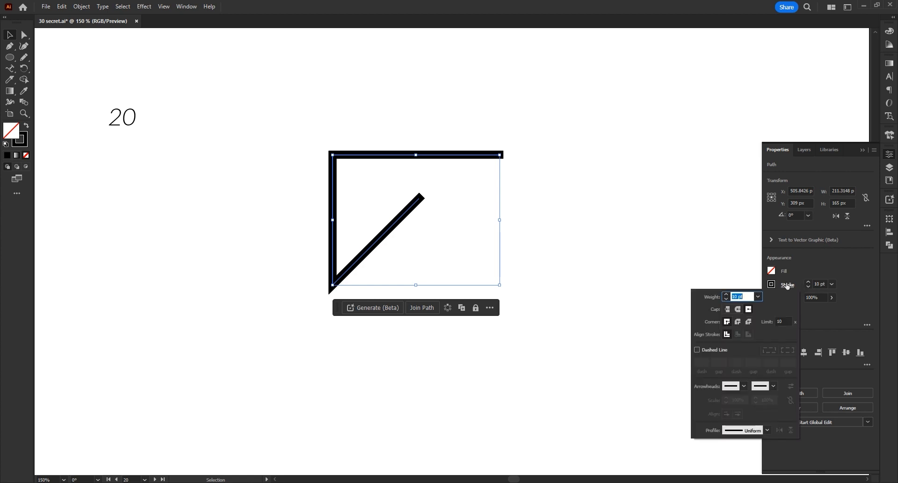
{"action": "left_click", "coordinate": [738, 311]}
{"action": "left_click", "coordinate": [739, 312]}
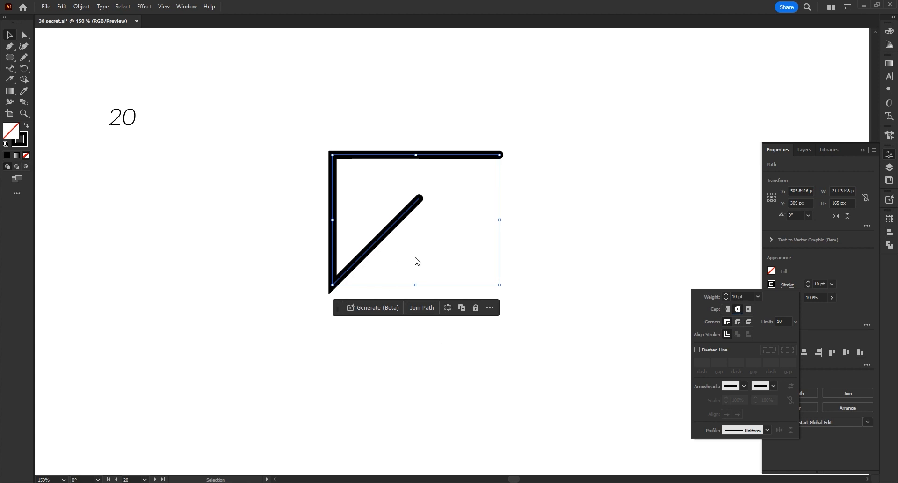
{"action": "left_click", "coordinate": [738, 321]}
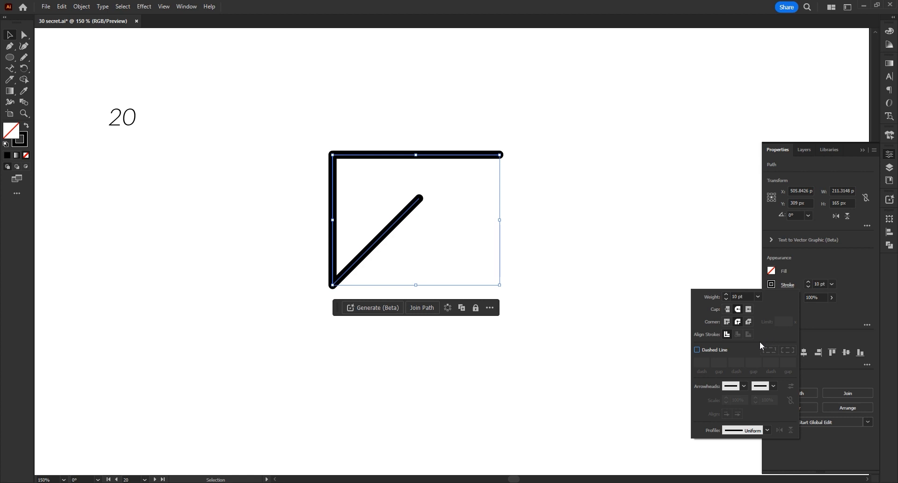
{"action": "left_click", "coordinate": [697, 350]}
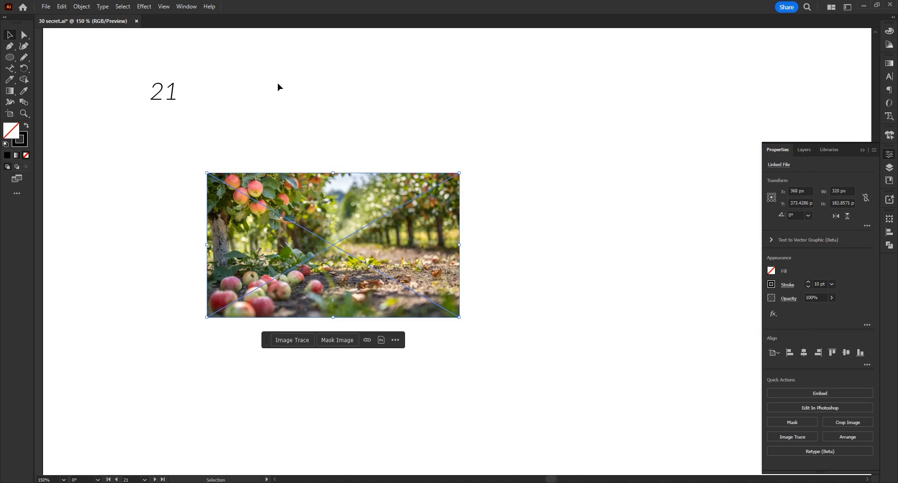
Draw a rectangle about 319 x 182 px over the apple orchard photo on artboard 21 and swap its fill and stroke for a solid black fill.
{"action": "left_click", "coordinate": [265, 129]}
{"action": "left_click", "coordinate": [307, 217]}
{"action": "left_click", "coordinate": [105, 143]}
{"action": "left_click", "coordinate": [7, 56]}
{"action": "left_click", "coordinate": [45, 57]}
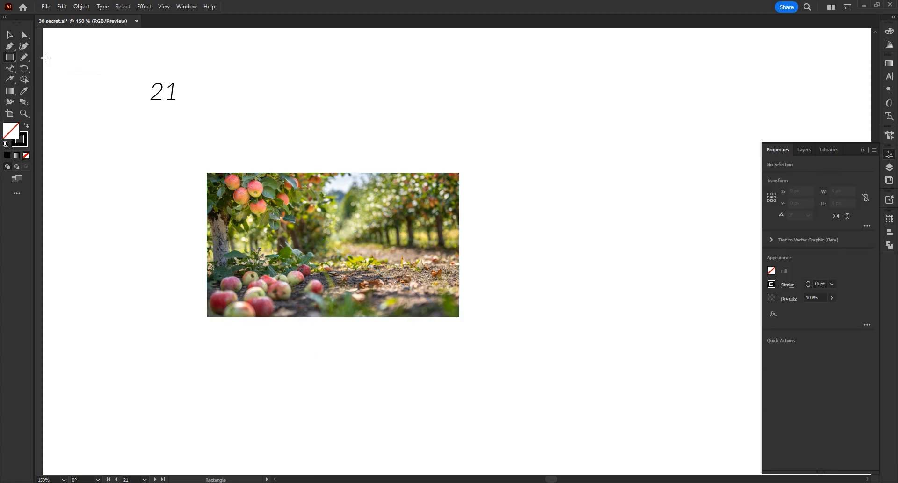
{"action": "mouse_move", "coordinate": [206, 172]}
{"action": "left_mouse_down"}
{"action": "mouse_move", "coordinate": [465, 304]}
{"action": "mouse_move", "coordinate": [460, 317]}
{"action": "left_mouse_up"}
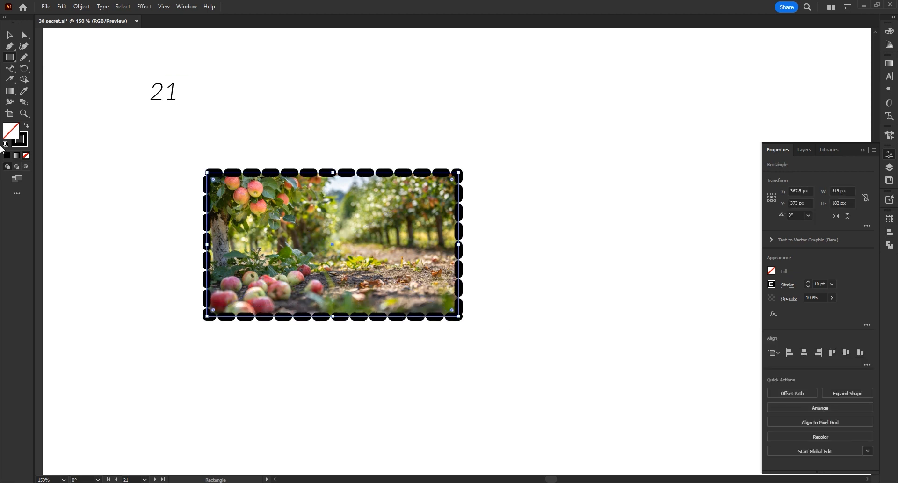
{"action": "left_click", "coordinate": [26, 126]}
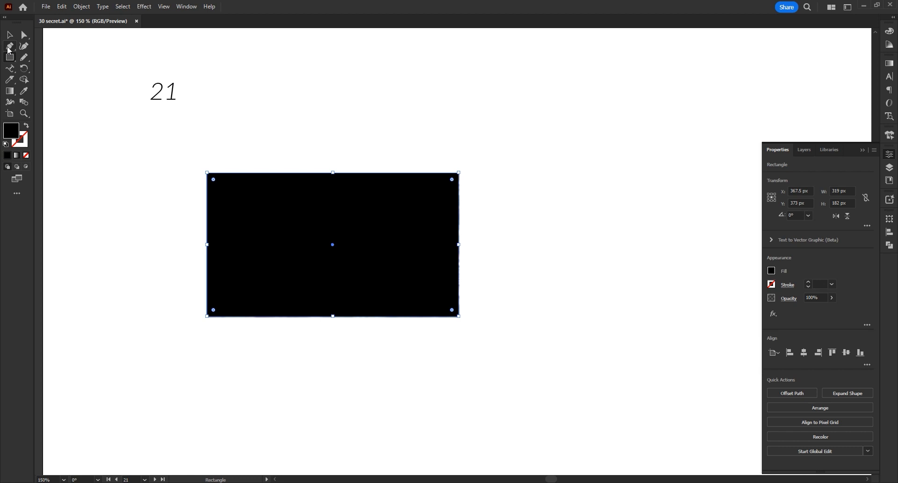
Make a clipping mask from the black rectangle and the apple orchard photo beneath it, and deselect the result.
{"action": "left_click", "coordinate": [9, 35]}
{"action": "left_click", "coordinate": [210, 344]}
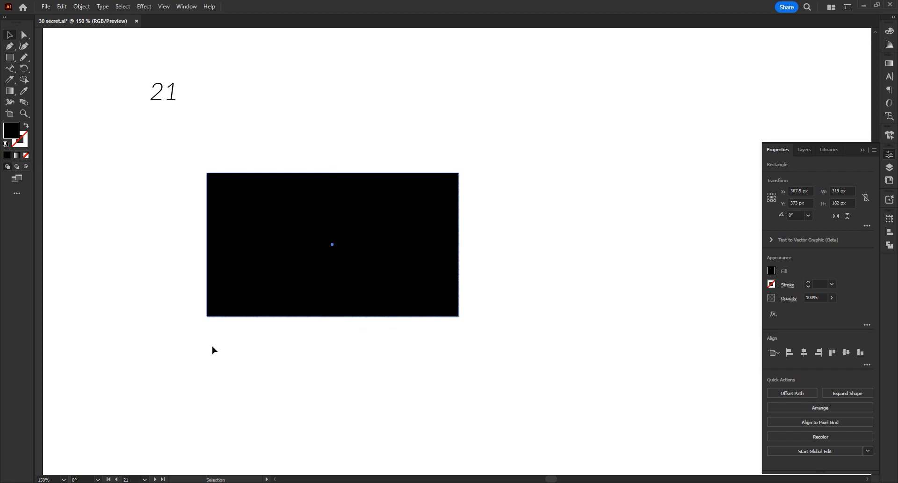
{"action": "left_click_drag", "start_coordinate": [543, 200], "coordinate": [194, 325]}
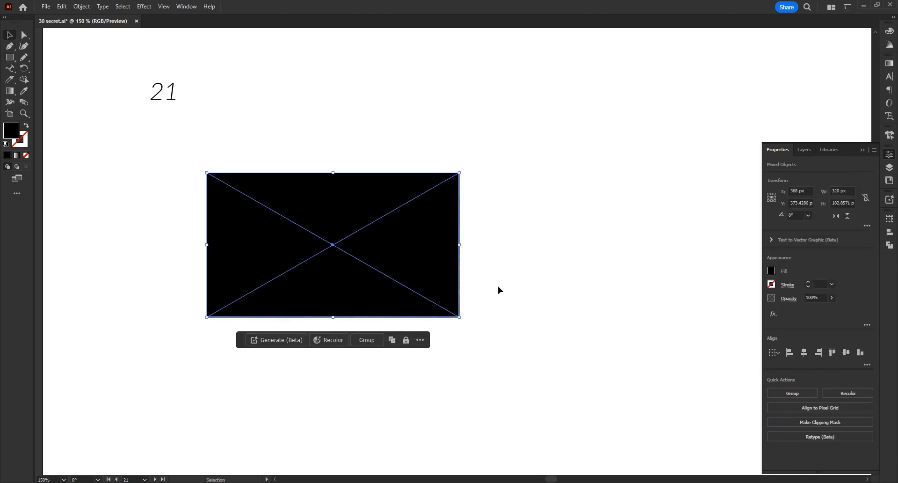
{"action": "left_click", "coordinate": [428, 257]}
{"action": "left_click_drag", "start_coordinate": [458, 245], "coordinate": [363, 317]}
{"action": "right_click", "coordinate": [406, 221]}
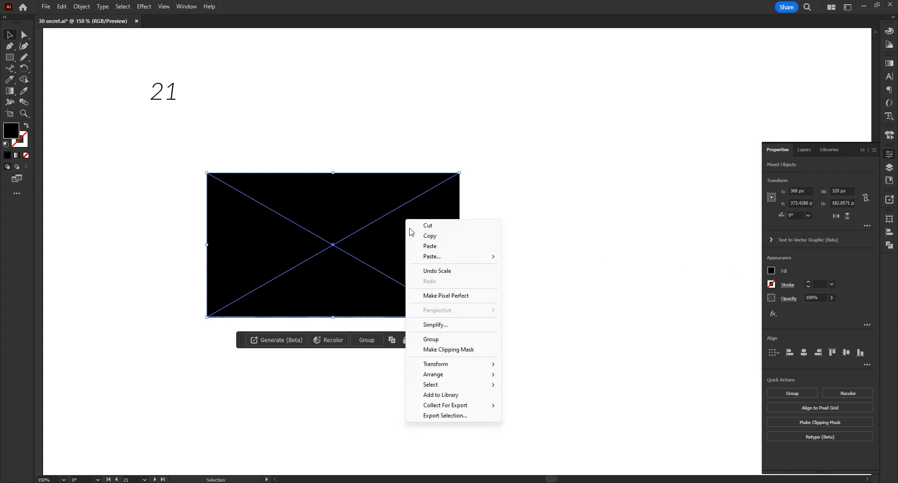
{"action": "left_click", "coordinate": [458, 350]}
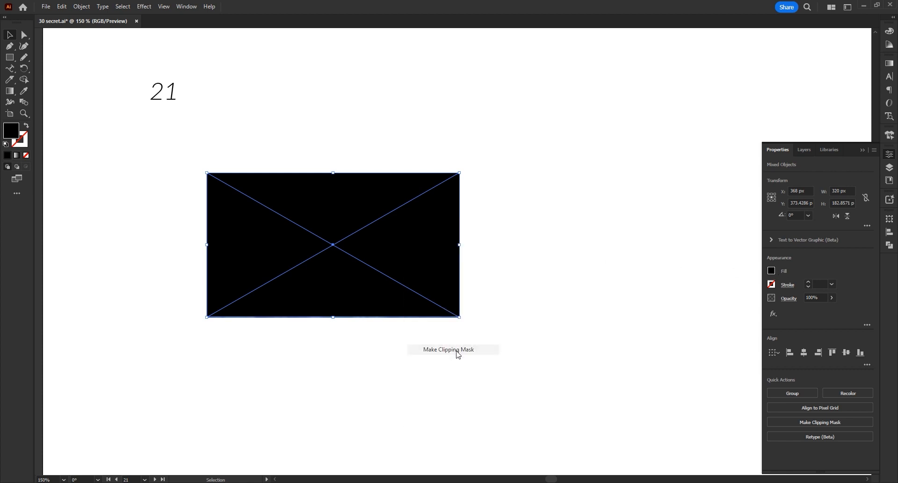
{"action": "left_click", "coordinate": [435, 369]}
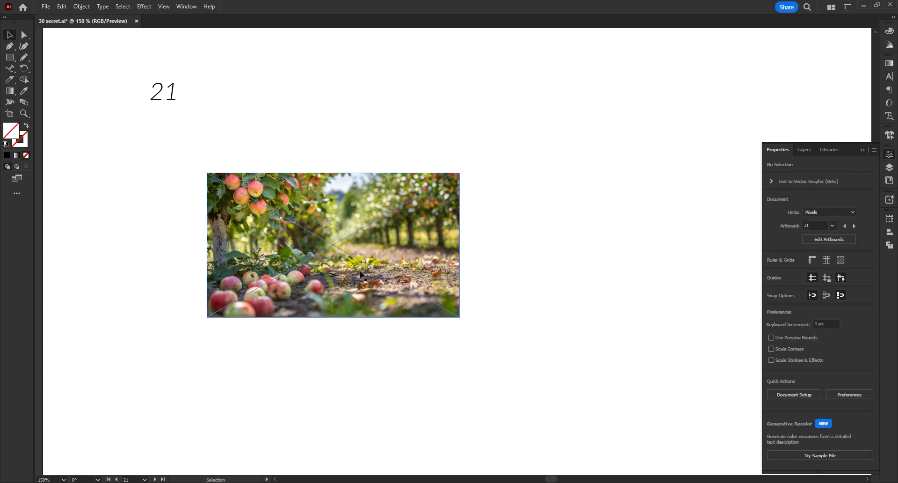
Isolate the clip group on artboard 21 and adjust the linked photo inside the mask.
{"action": "double_click", "coordinate": [331, 260]}
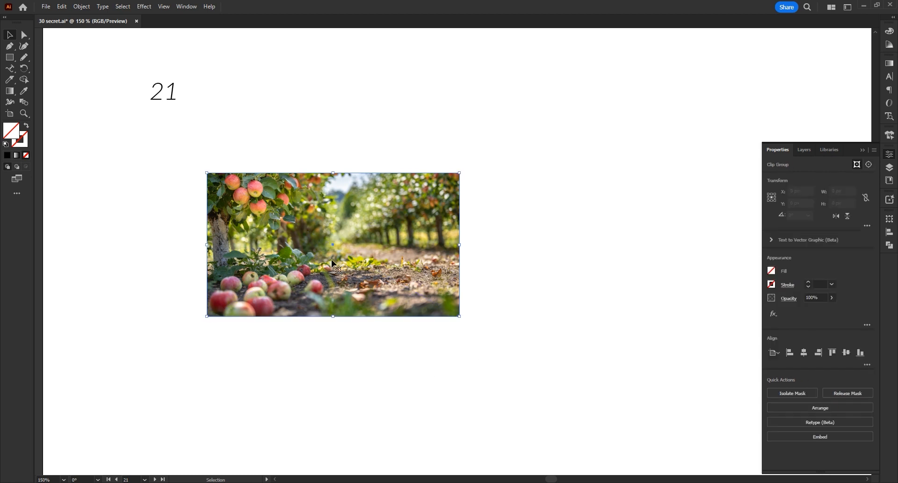
{"action": "left_click", "coordinate": [331, 259]}
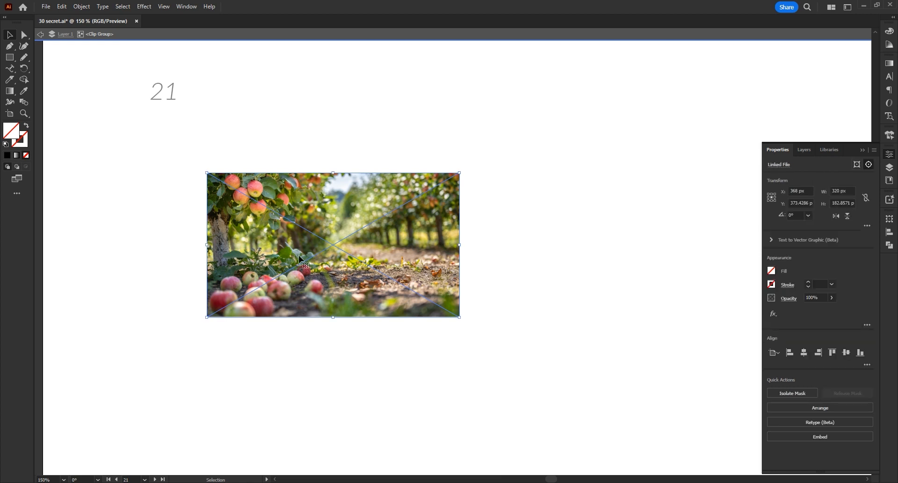
{"action": "left_click_drag", "start_coordinate": [208, 245], "coordinate": [217, 305]}
{"action": "left_click", "coordinate": [318, 388]}
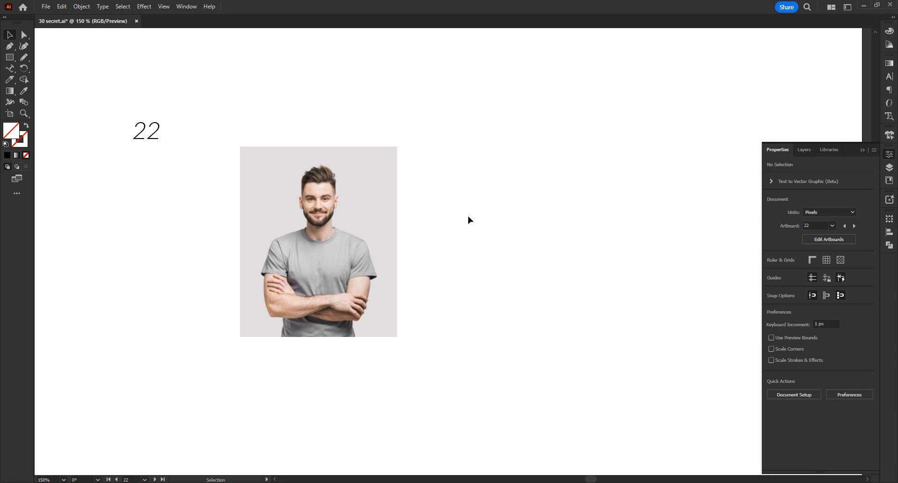
Open the linked portrait photo on artboard 22 with Edit Original.
{"action": "left_click", "coordinate": [384, 255]}
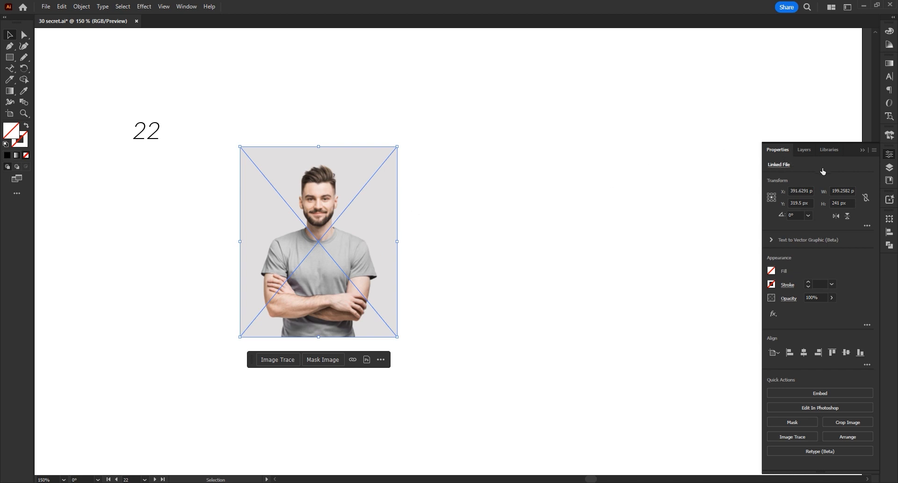
{"action": "left_click", "coordinate": [779, 166]}
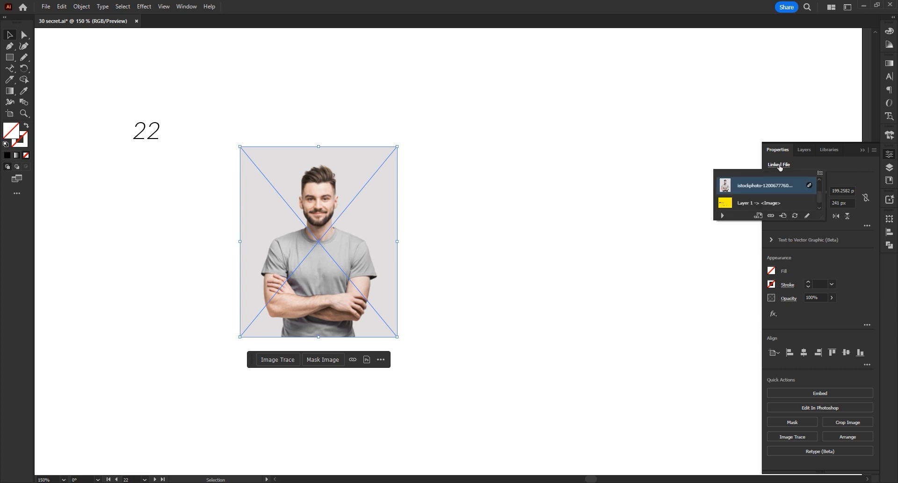
{"action": "left_click", "coordinate": [811, 216]}
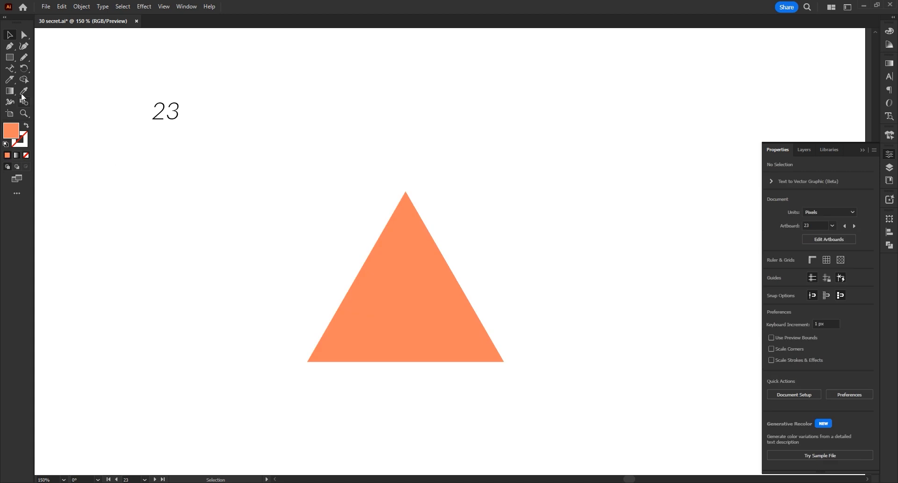
Try a gently rising freehand Knife cut across the orange triangle on artboard 23.
{"action": "left_click", "coordinate": [11, 80]}
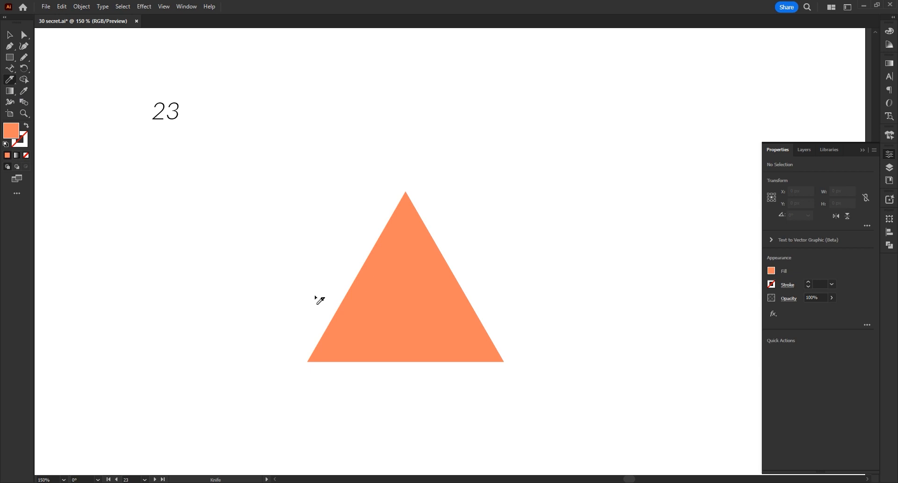
{"action": "left_click_drag", "start_coordinate": [315, 296], "coordinate": [484, 256]}
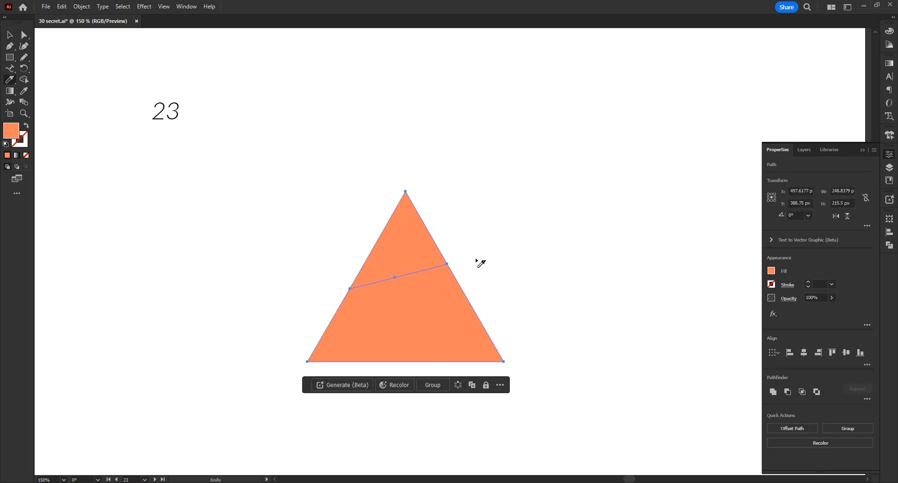
{"action": "left_click", "coordinate": [473, 266], "text": "ctrl"}
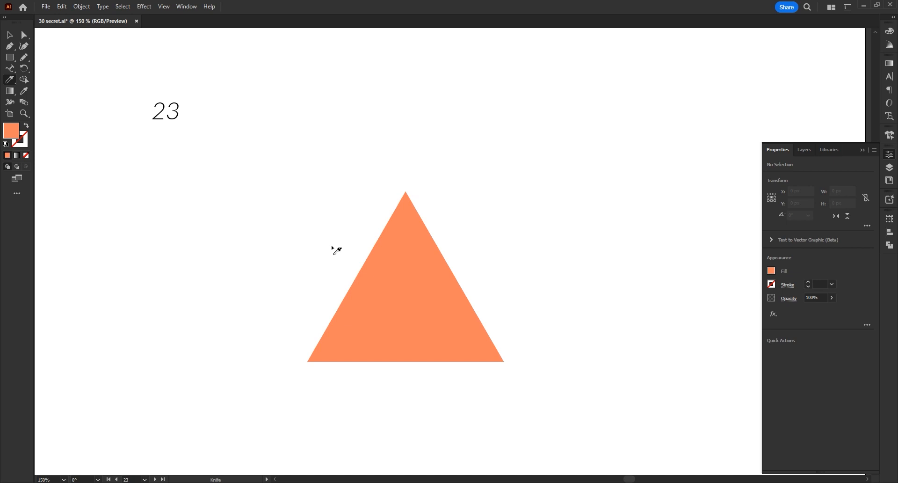
Cut the orange triangle in two with the Knife along a straight line sloping down to the right, and deselect the pieces.
{"action": "mouse_move", "coordinate": [332, 244]}
{"action": "left_mouse_down"}
{"action": "mouse_move", "coordinate": [592, 357]}
{"action": "mouse_move", "coordinate": [508, 323]}
{"action": "mouse_move", "coordinate": [519, 260]}
{"action": "mouse_move", "coordinate": [510, 330]}
{"action": "mouse_move", "coordinate": [517, 268]}
{"action": "mouse_move", "coordinate": [509, 322]}
{"action": "left_mouse_up"}
{"action": "key", "text": "v"}
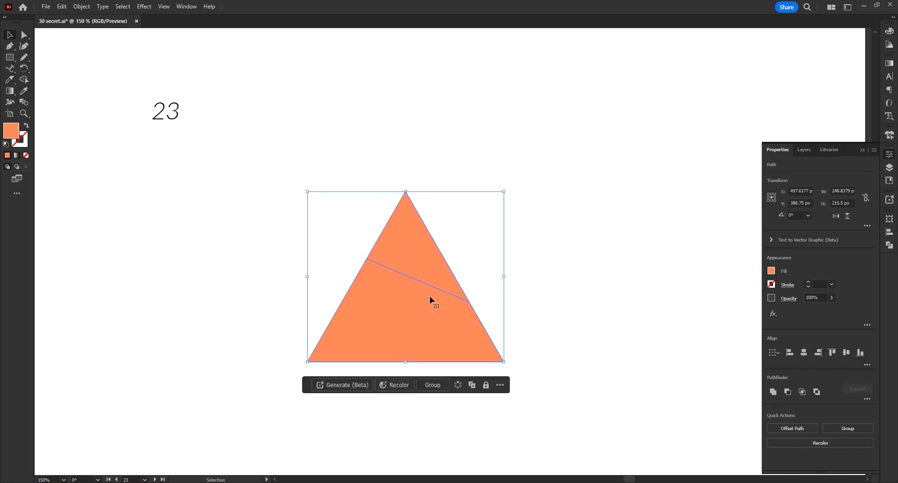
{"action": "left_click", "coordinate": [556, 248]}
Move the cut-off tip and the lower piece of the triangle individually to separate them.
{"action": "double_click", "coordinate": [415, 270]}
{"action": "left_click", "coordinate": [467, 256]}
{"action": "left_click_drag", "start_coordinate": [443, 260], "coordinate": [450, 195]}
{"action": "double_click", "coordinate": [327, 270]}
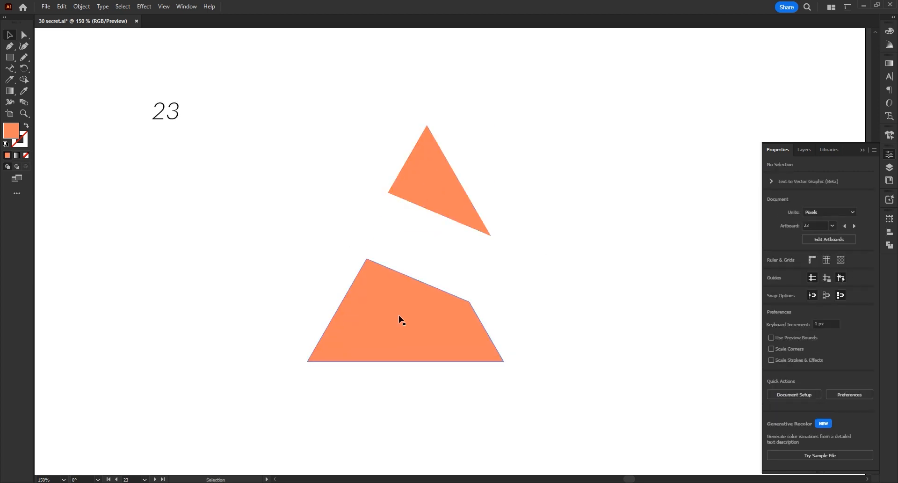
{"action": "left_click_drag", "start_coordinate": [401, 321], "coordinate": [313, 231]}
{"action": "left_click", "coordinate": [467, 303]}
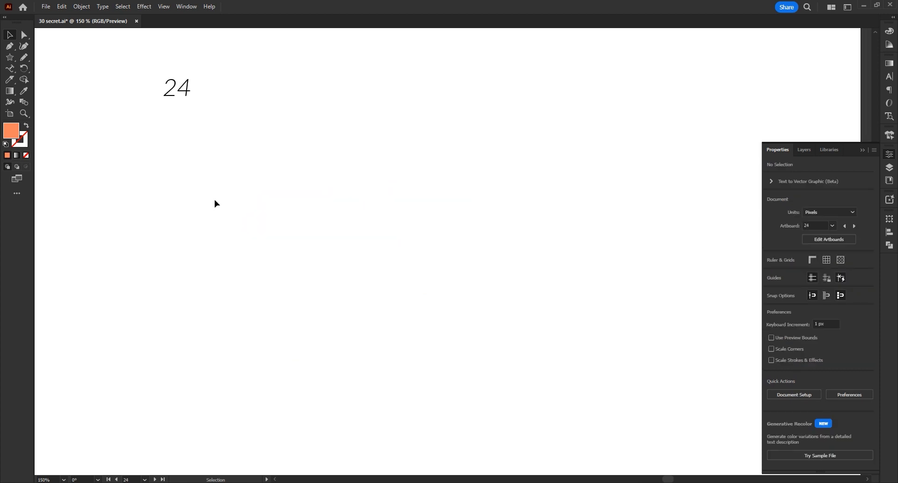
Draw an orange star about 110 px wide on artboard 24, increasing and decreasing its number of points while drawing.
{"action": "left_click", "coordinate": [10, 57]}
{"action": "left_click_drag", "start_coordinate": [202, 151], "coordinate": [222, 195]}
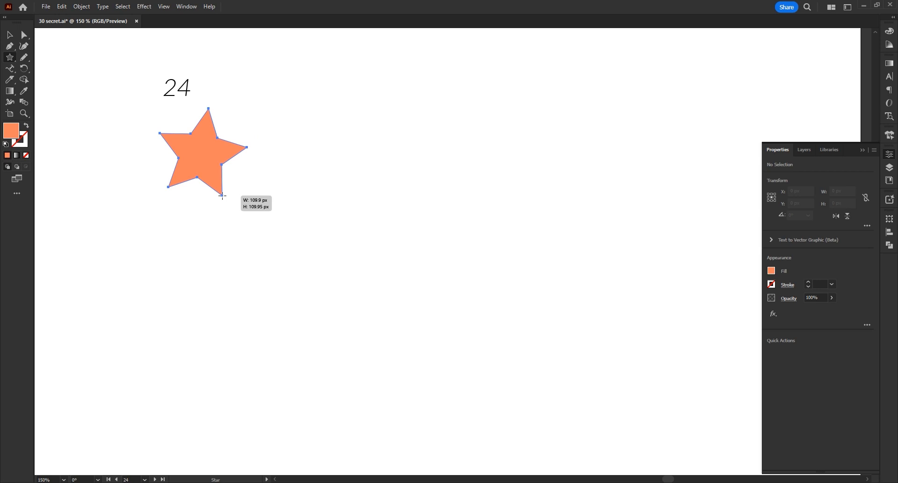
{"action": "key", "text": "Up"}
{"action": "key", "text": "Up"}
{"action": "key", "text": "Up"}
{"action": "key", "text": "Up"}
{"action": "key", "text": "Up"}
{"action": "key", "text": "Up"}
{"action": "key", "text": "Up"}
{"action": "key", "text": "Up"}
{"action": "left_click_drag", "start_coordinate": [222, 196], "coordinate": [222, 195]}
{"action": "key", "text": "Up"}
{"action": "key", "text": "Up"}
{"action": "key", "text": "Up"}
{"action": "key", "text": "Down"}
{"action": "key", "text": "Down"}
{"action": "key", "text": "Down"}
{"action": "key", "text": "Down"}
{"action": "key", "text": "Down"}
{"action": "key", "text": "Down"}
{"action": "key", "text": "Down"}
{"action": "key", "text": "Up"}
{"action": "key", "text": "Up"}
{"action": "key", "text": "Up"}
{"action": "key", "text": "Up"}
{"action": "key", "text": "Up"}
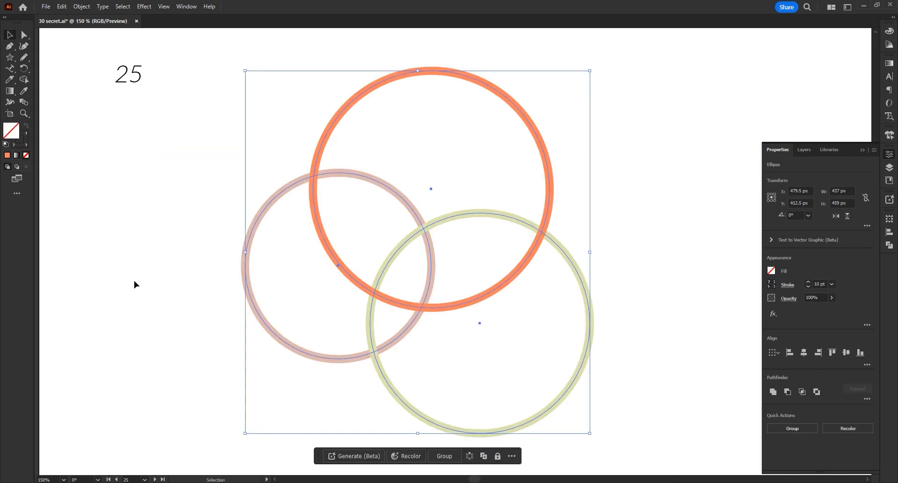
Try merging the regions around the central overlap of the three circles on artboard 25 with Shape Builder, and undo the changes.
{"action": "left_click", "coordinate": [25, 80]}
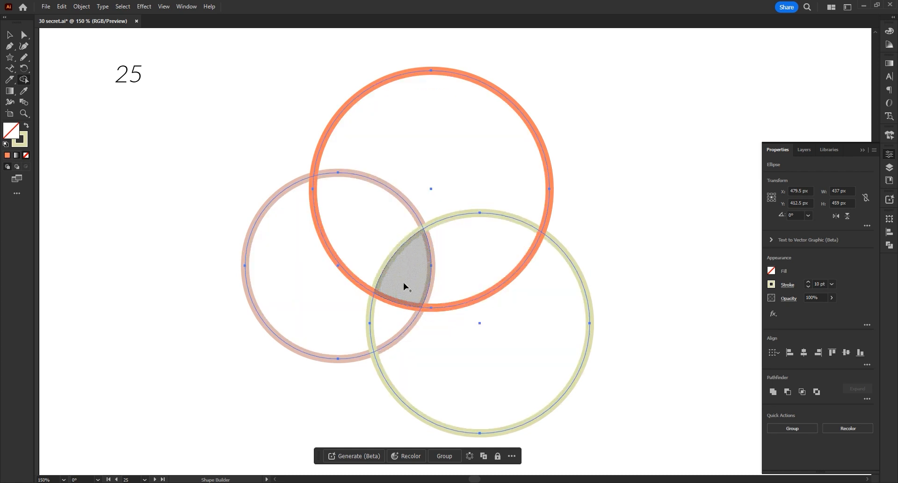
{"action": "mouse_move", "coordinate": [443, 342]}
{"action": "left_mouse_down"}
{"action": "mouse_move", "coordinate": [492, 248]}
{"action": "mouse_move", "coordinate": [468, 189]}
{"action": "mouse_move", "coordinate": [408, 185]}
{"action": "mouse_move", "coordinate": [341, 201]}
{"action": "mouse_move", "coordinate": [304, 238]}
{"action": "mouse_move", "coordinate": [314, 283]}
{"action": "mouse_move", "coordinate": [364, 322]}
{"action": "mouse_move", "coordinate": [418, 352]}
{"action": "left_mouse_up"}
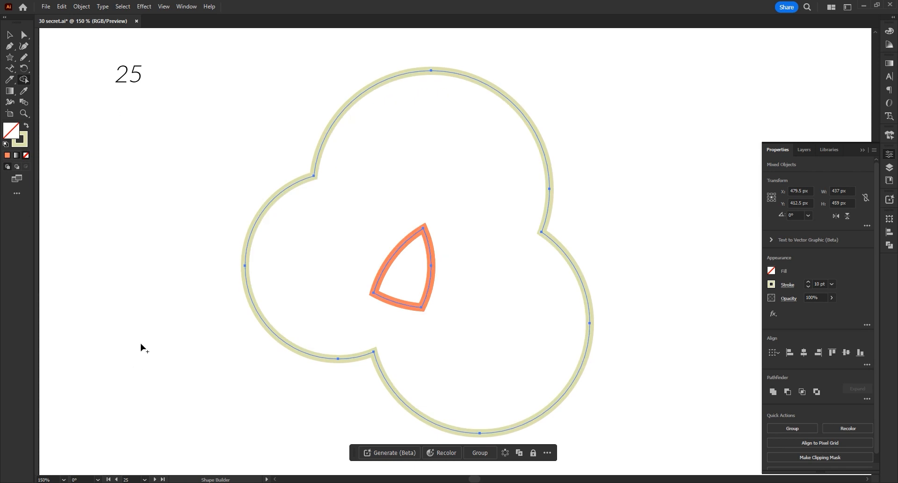
{"action": "key", "text": "ctrl+z"}
{"action": "key", "text": "ctrl+z"}
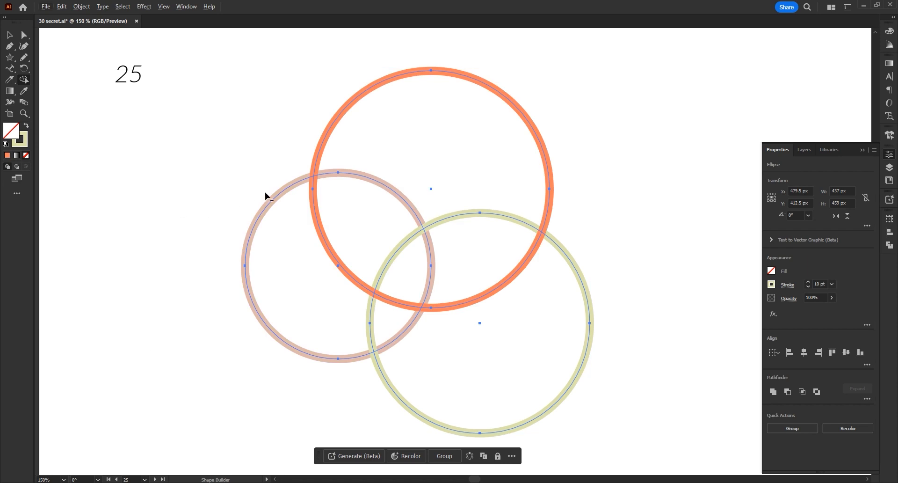
Remove the outer regions of the three circles with Shape Builder, keeping only the overlapping petal shapes, and deselect the result.
{"action": "mouse_move", "coordinate": [280, 220]}
{"action": "left_mouse_down"}
{"action": "mouse_move", "coordinate": [302, 313]}
{"action": "mouse_move", "coordinate": [358, 388]}
{"action": "mouse_move", "coordinate": [411, 387]}
{"action": "mouse_move", "coordinate": [526, 361]}
{"action": "left_mouse_up"}
{"action": "left_click_drag", "start_coordinate": [605, 174], "coordinate": [291, 108]}
{"action": "left_click", "coordinate": [8, 31]}
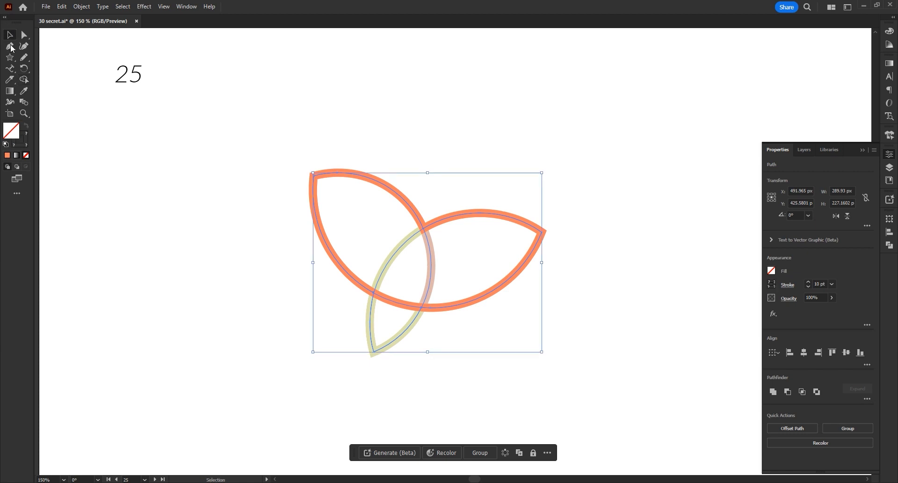
{"action": "left_click", "coordinate": [233, 231]}
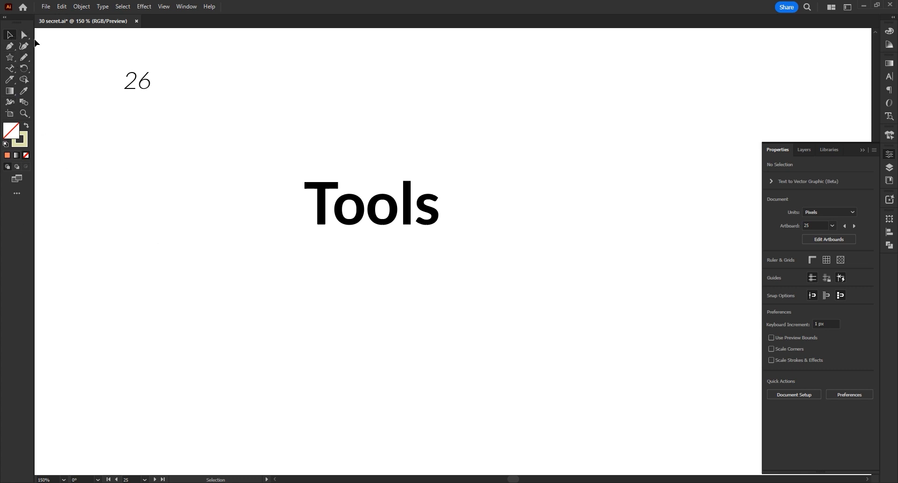
Show the full tools list and add the drawing tool next to Pencil to the toolbar.
{"action": "left_click", "coordinate": [20, 195]}
{"action": "scroll", "coordinate": [117, 241], "scroll_direction": "down", "scroll_amount": 5}
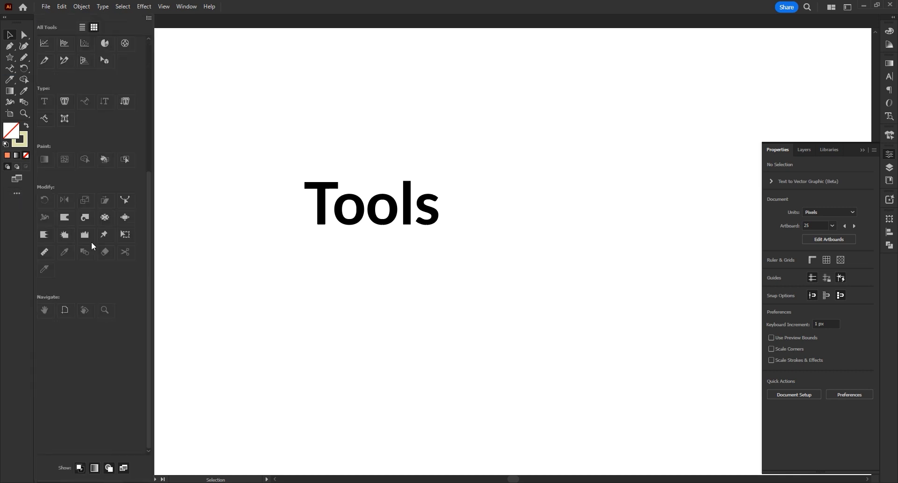
{"action": "scroll", "coordinate": [84, 282], "scroll_direction": "up", "scroll_amount": 5}
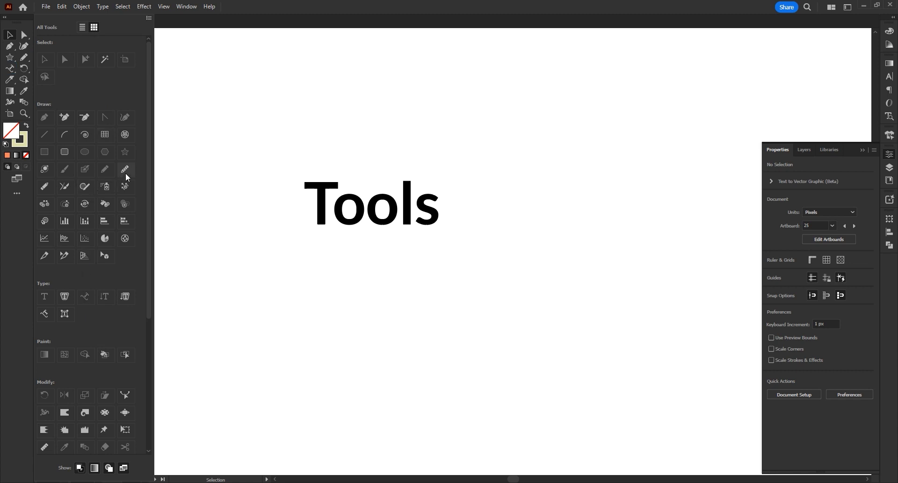
{"action": "mouse_move", "coordinate": [125, 173]}
{"action": "left_mouse_down"}
{"action": "mouse_move", "coordinate": [84, 154]}
{"action": "mouse_move", "coordinate": [29, 61]}
{"action": "mouse_move", "coordinate": [18, 70]}
{"action": "mouse_move", "coordinate": [24, 61]}
{"action": "left_mouse_up"}
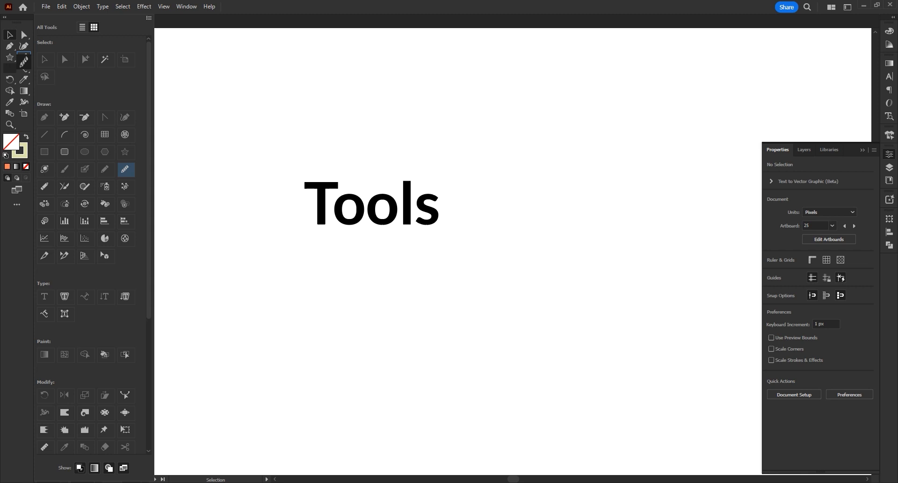
{"action": "left_click_drag", "start_coordinate": [24, 61], "coordinate": [23, 61]}
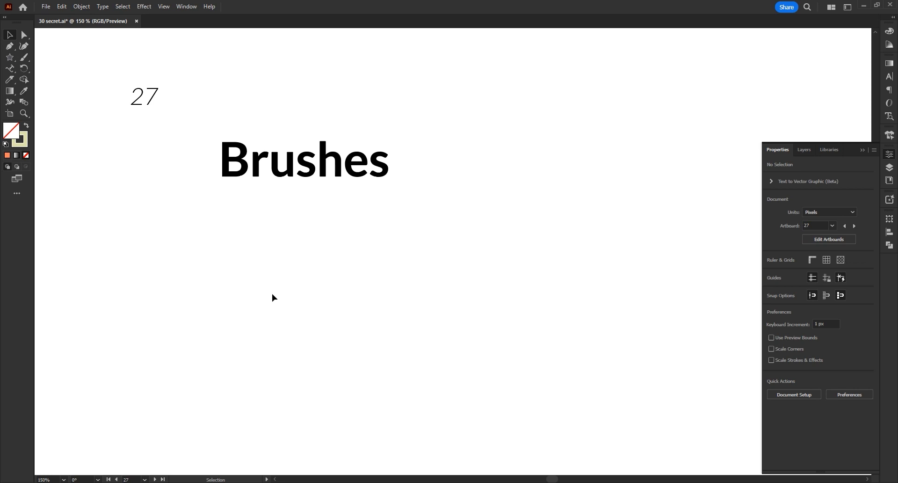
Paint a looping freehand stroke about 380 px wide and 230 px high beside the Brushes heading on artboard 27, and leave it deselected.
{"action": "left_click", "coordinate": [24, 56]}
{"action": "mouse_move", "coordinate": [227, 330]}
{"action": "left_mouse_down"}
{"action": "mouse_move", "coordinate": [288, 311]}
{"action": "mouse_move", "coordinate": [528, 153]}
{"action": "mouse_move", "coordinate": [480, 149]}
{"action": "mouse_move", "coordinate": [442, 203]}
{"action": "mouse_move", "coordinate": [507, 258]}
{"action": "mouse_move", "coordinate": [488, 223]}
{"action": "mouse_move", "coordinate": [431, 297]}
{"action": "mouse_move", "coordinate": [426, 323]}
{"action": "left_mouse_up"}
{"action": "key", "text": "v"}
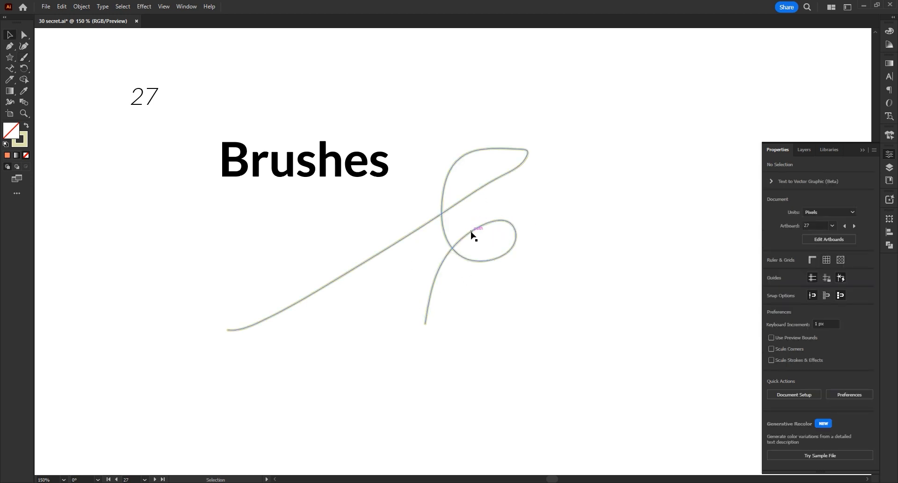
{"action": "left_click", "coordinate": [471, 234]}
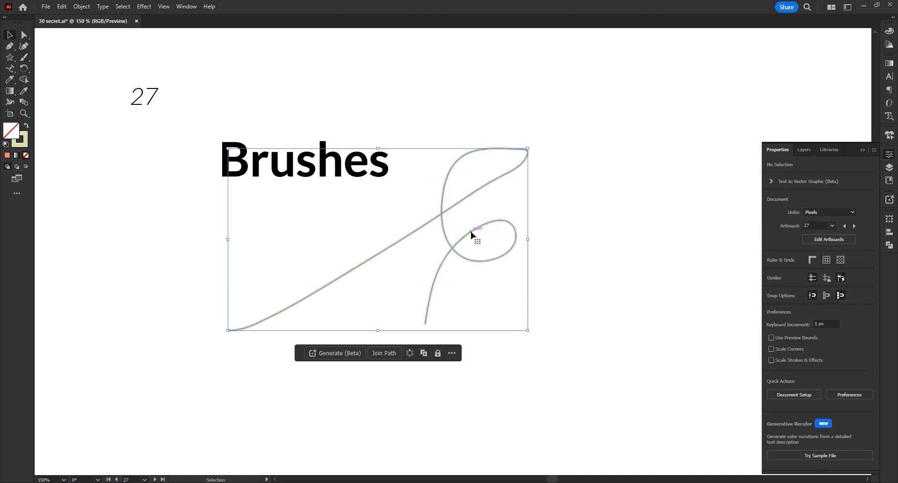
{"action": "left_click", "coordinate": [574, 158]}
Show the available brushes and try several on the looping stroke, finishing with 50 pt. Flat.
{"action": "left_click", "coordinate": [185, 6]}
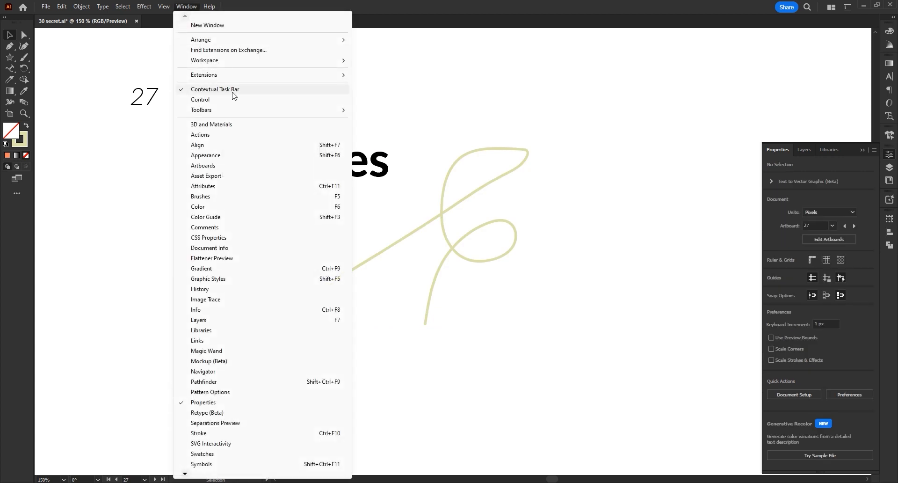
{"action": "left_click", "coordinate": [236, 196]}
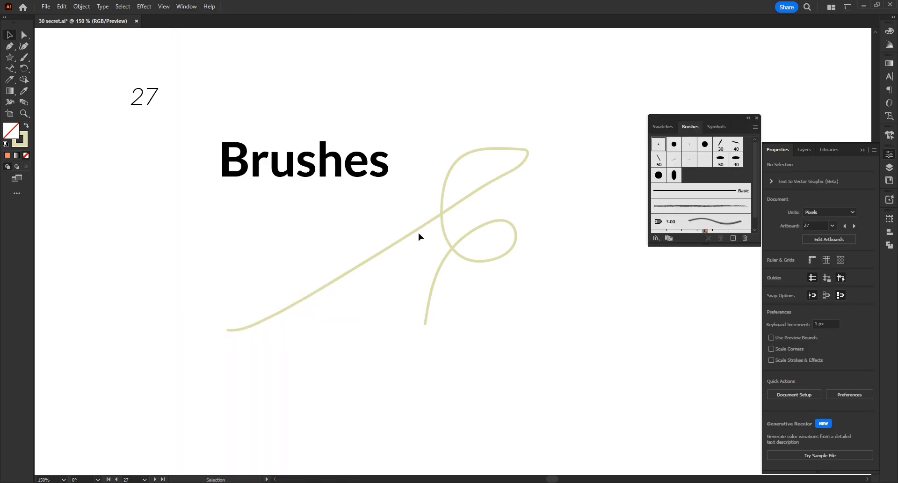
{"action": "left_click", "coordinate": [456, 248]}
{"action": "left_click", "coordinate": [456, 248]}
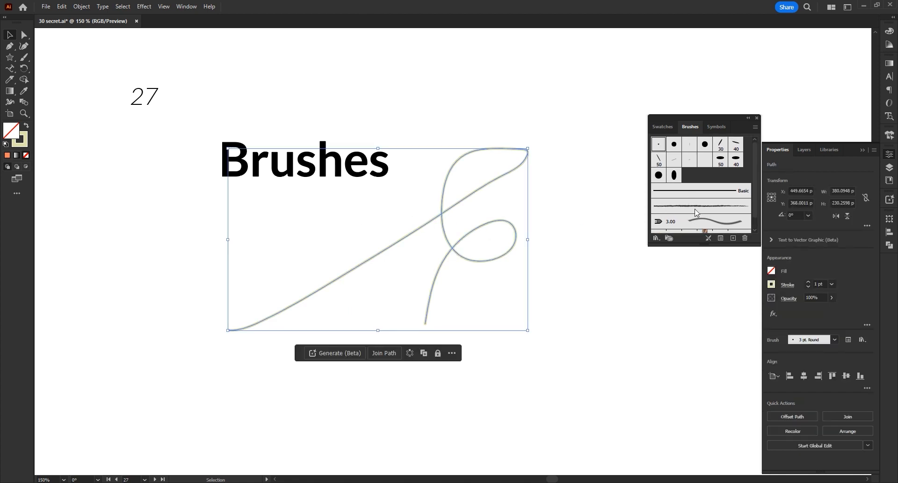
{"action": "left_click", "coordinate": [675, 177]}
{"action": "left_click", "coordinate": [672, 147]}
{"action": "left_click", "coordinate": [660, 161]}
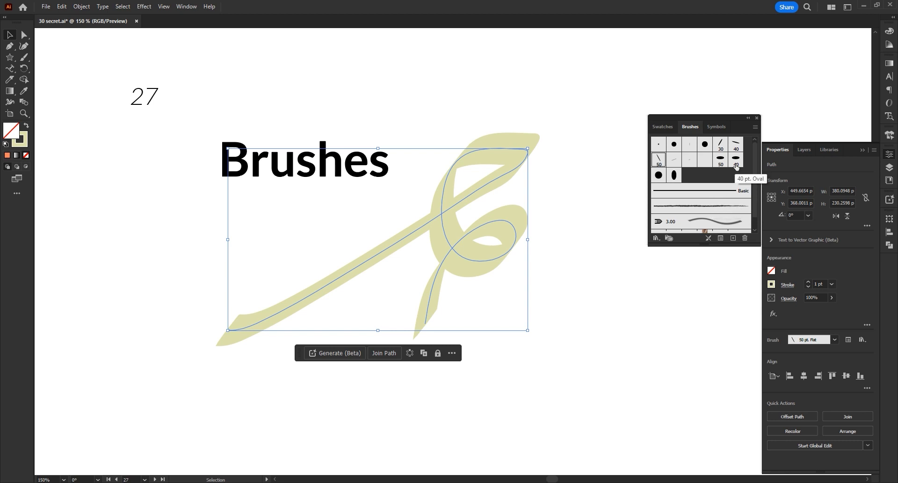
Open the Artistic_Calligraphic brush library and apply its 30 pt. Oval, 40 pt. Oval and 30 pt. Flat brushes in turn to the looping stroke.
{"action": "left_click", "coordinate": [756, 129]}
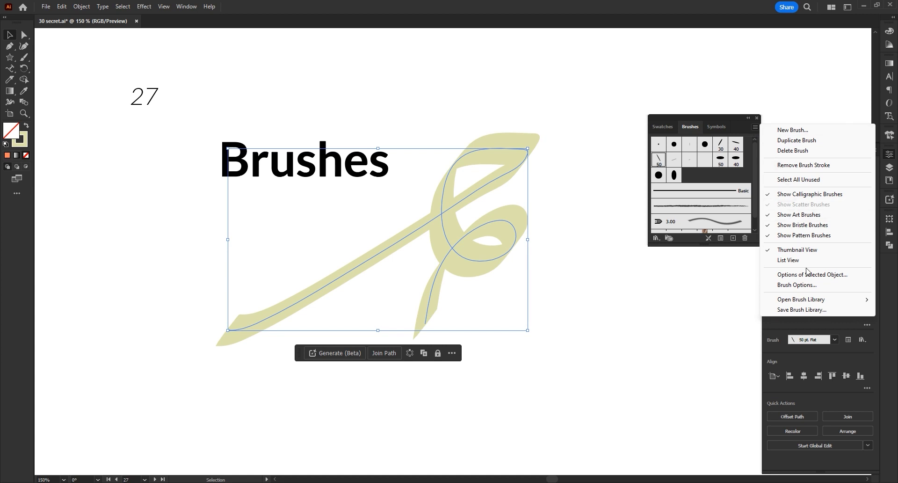
{"action": "mouse_move", "coordinate": [818, 300]}
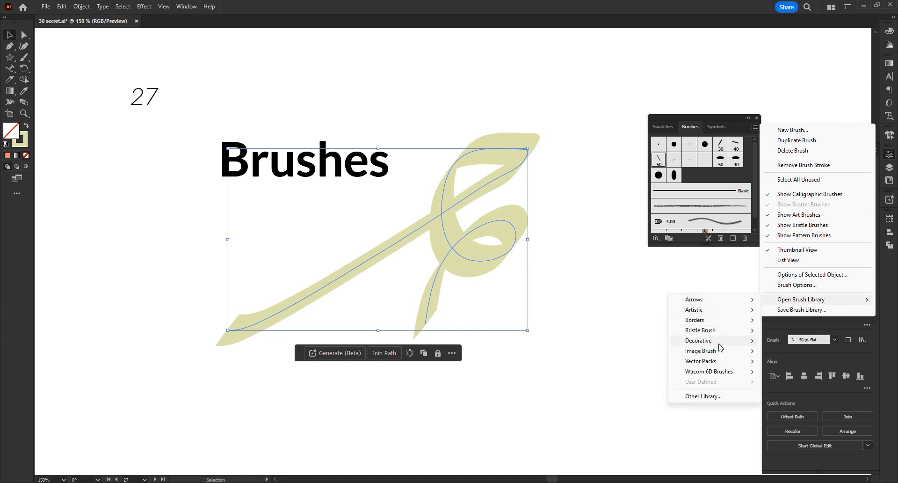
{"action": "mouse_move", "coordinate": [730, 310]}
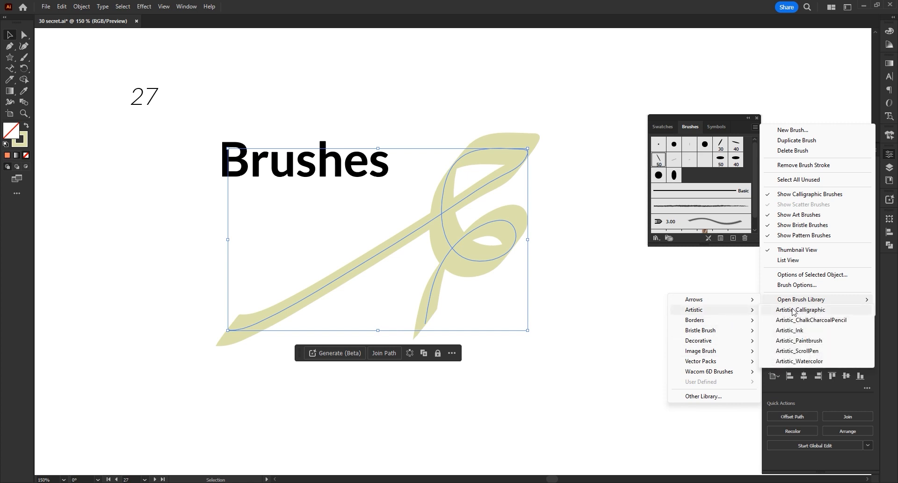
{"action": "left_click", "coordinate": [796, 313]}
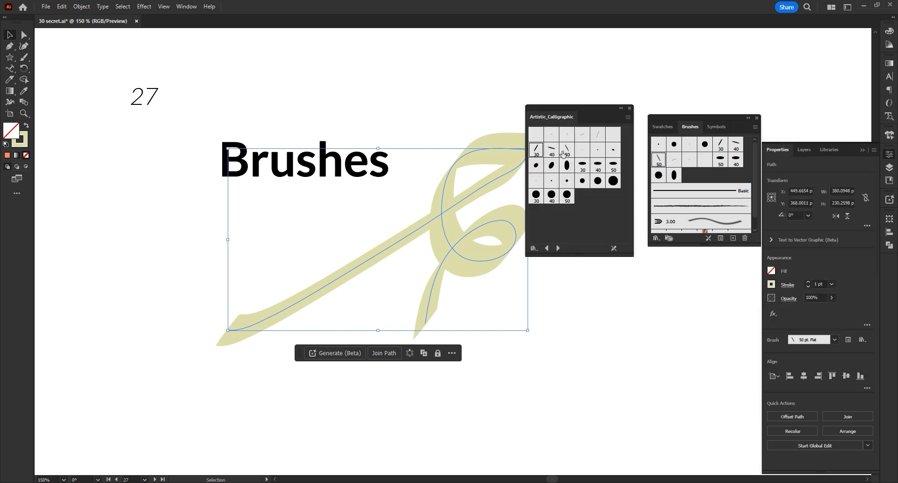
{"action": "mouse_move", "coordinate": [583, 109]}
{"action": "left_mouse_down"}
{"action": "mouse_move", "coordinate": [591, 143]}
{"action": "mouse_move", "coordinate": [661, 251]}
{"action": "left_mouse_up"}
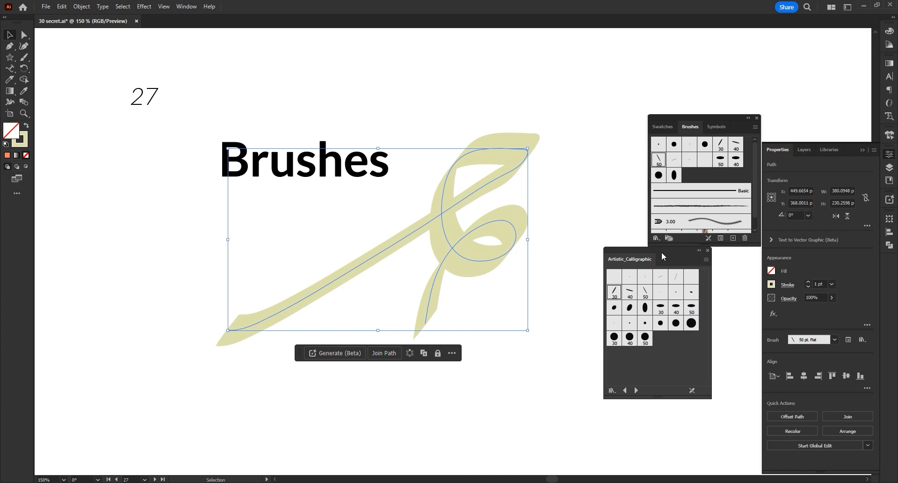
{"action": "left_click", "coordinate": [663, 310]}
{"action": "left_click", "coordinate": [675, 310]}
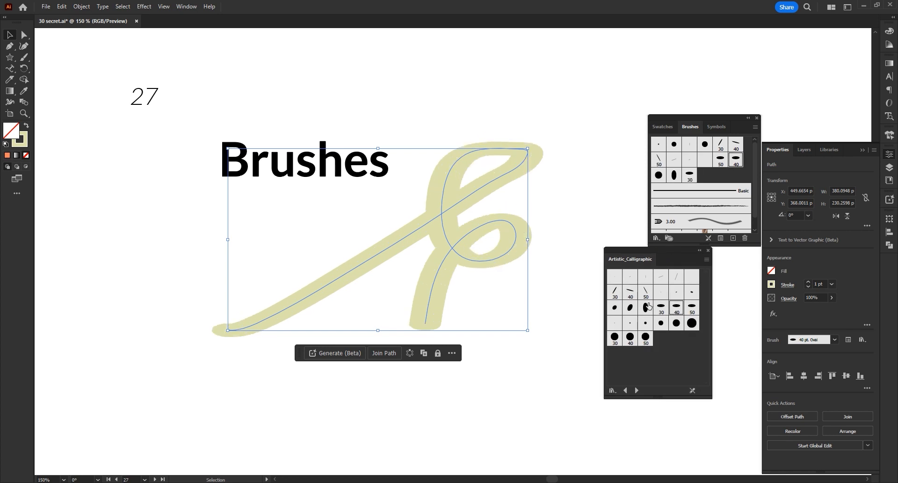
{"action": "left_click", "coordinate": [617, 292]}
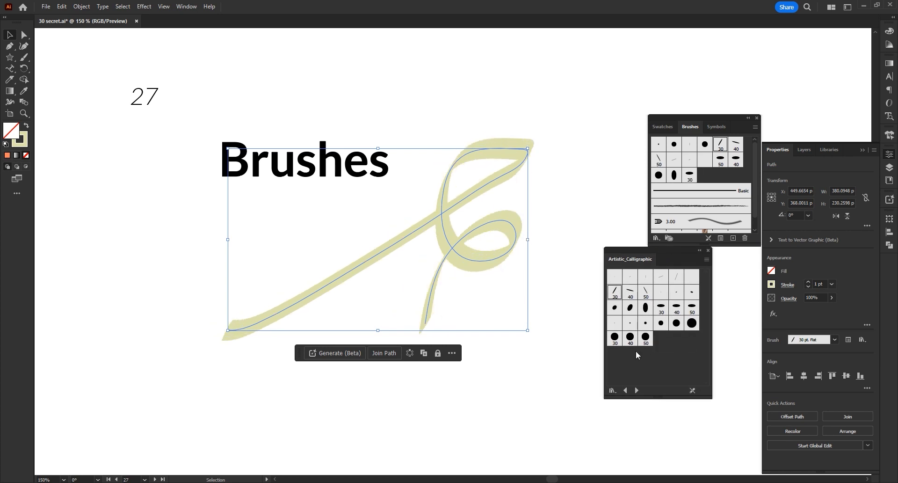
Apply a rough charcoal brush from the Artistic_ChalkCharcoalPencil library to the looping stroke and deselect it.
{"action": "left_click", "coordinate": [637, 390]}
{"action": "left_click", "coordinate": [636, 390]}
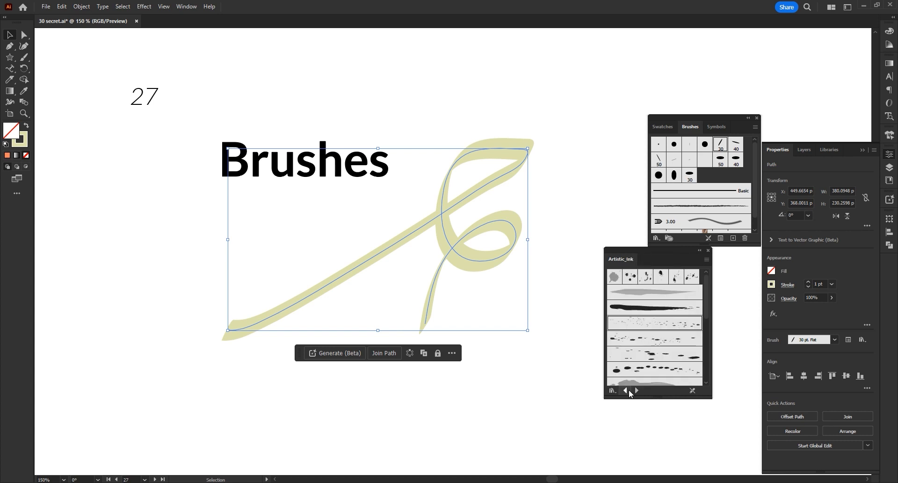
{"action": "left_click", "coordinate": [625, 390]}
{"action": "left_click", "coordinate": [657, 323]}
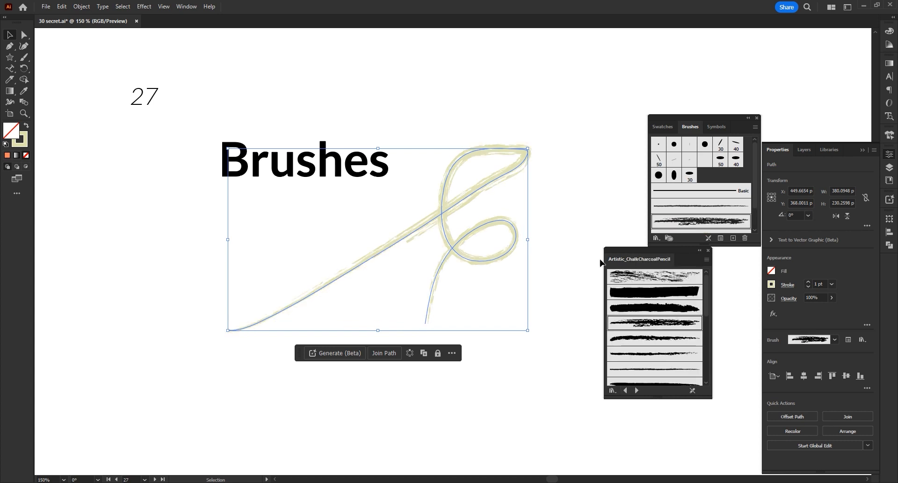
{"action": "left_click", "coordinate": [579, 211]}
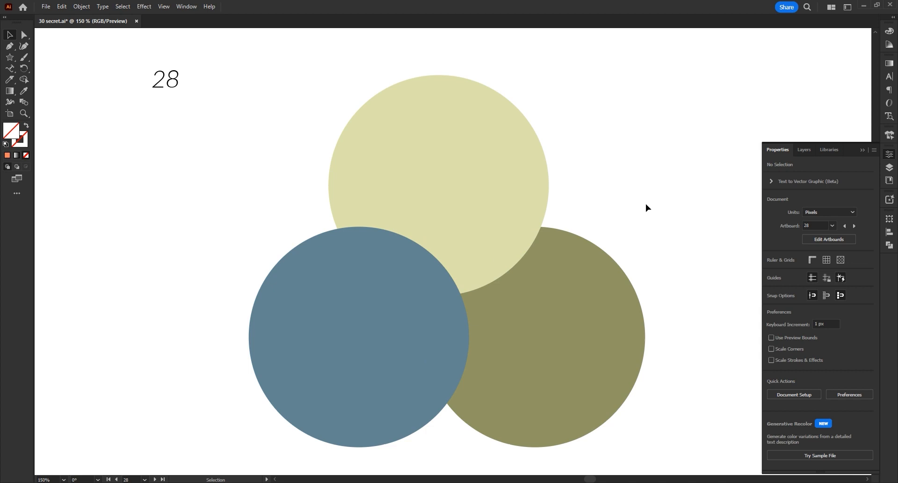
Unite the three overlapping circles on artboard 28 into one shape with Pathfinder and deselect it.
{"action": "left_click_drag", "start_coordinate": [623, 167], "coordinate": [359, 339]}
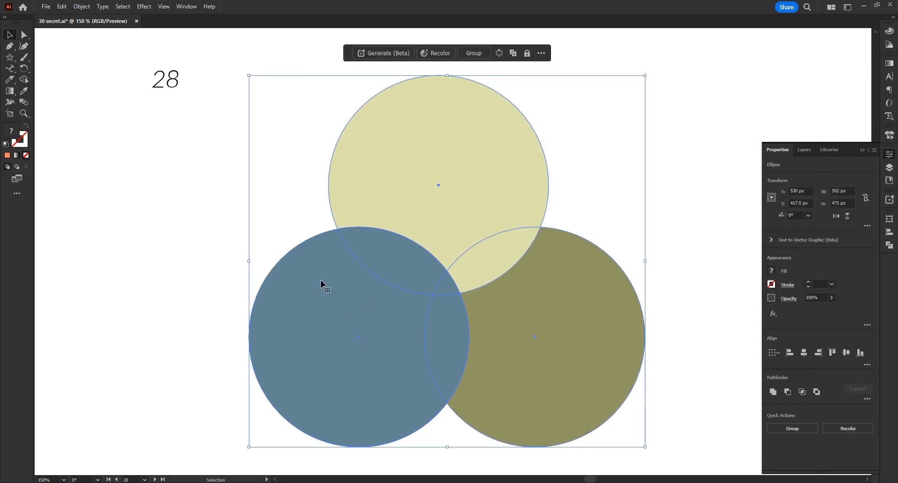
{"action": "left_click", "coordinate": [194, 8]}
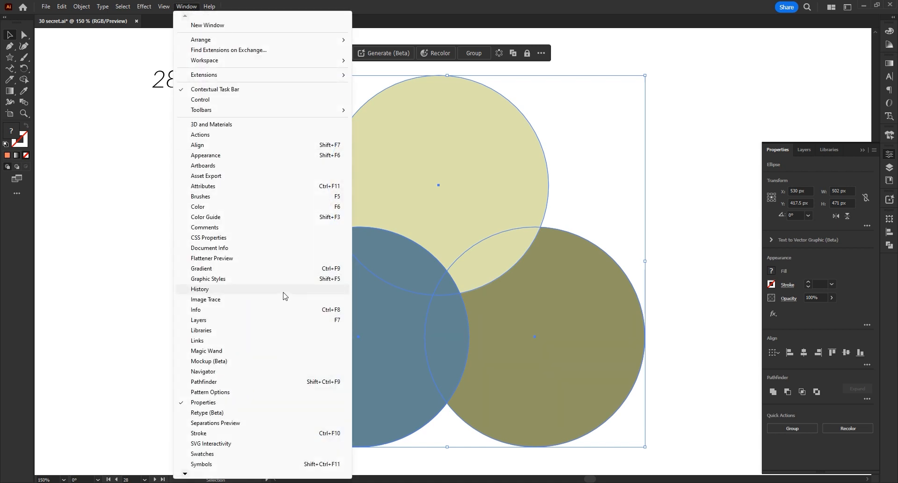
{"action": "left_click", "coordinate": [266, 384]}
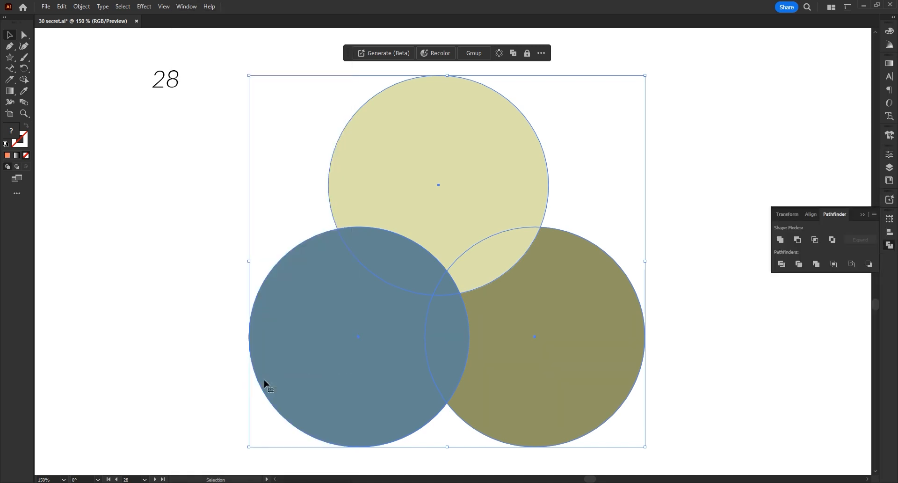
{"action": "left_click", "coordinate": [781, 240]}
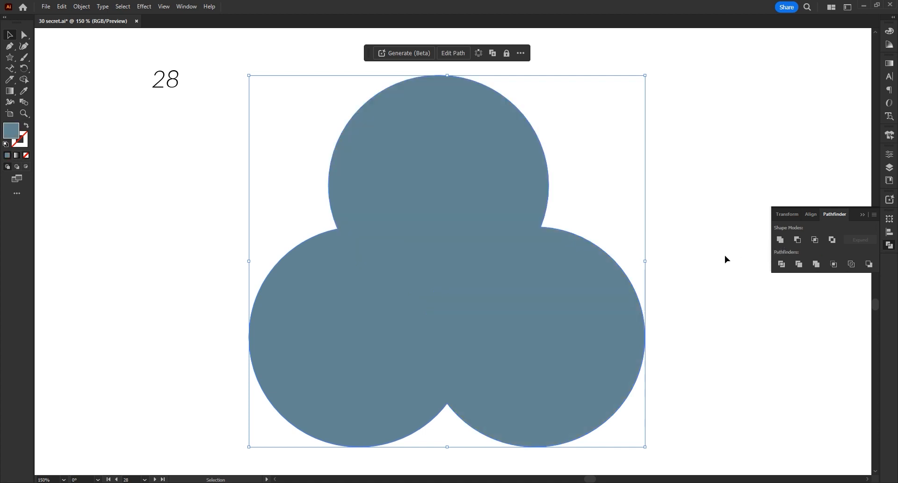
{"action": "left_click", "coordinate": [725, 255]}
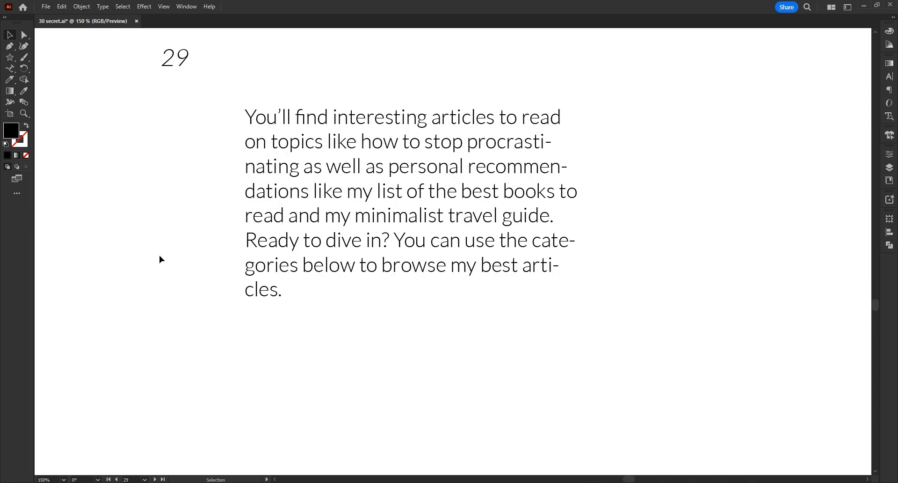
Turn off hyphenation for the text paragraph on artboard 29.
{"action": "left_click", "coordinate": [271, 213]}
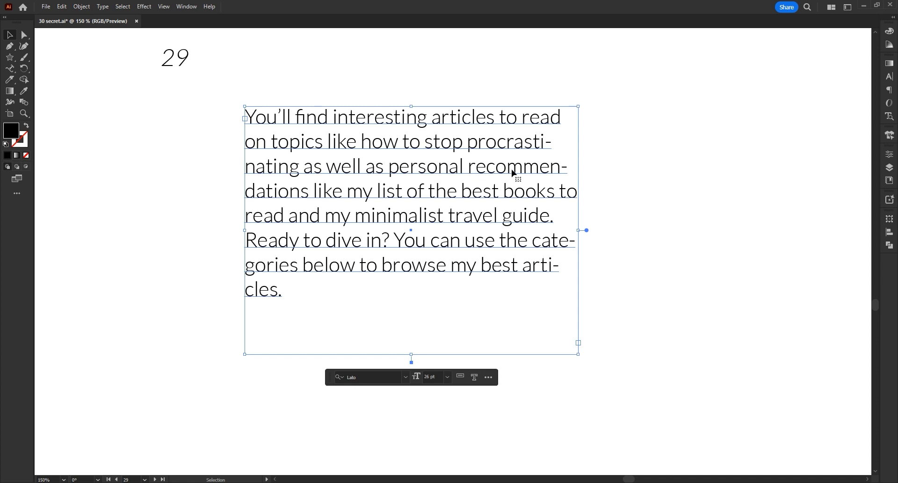
{"action": "left_click", "coordinate": [887, 91]}
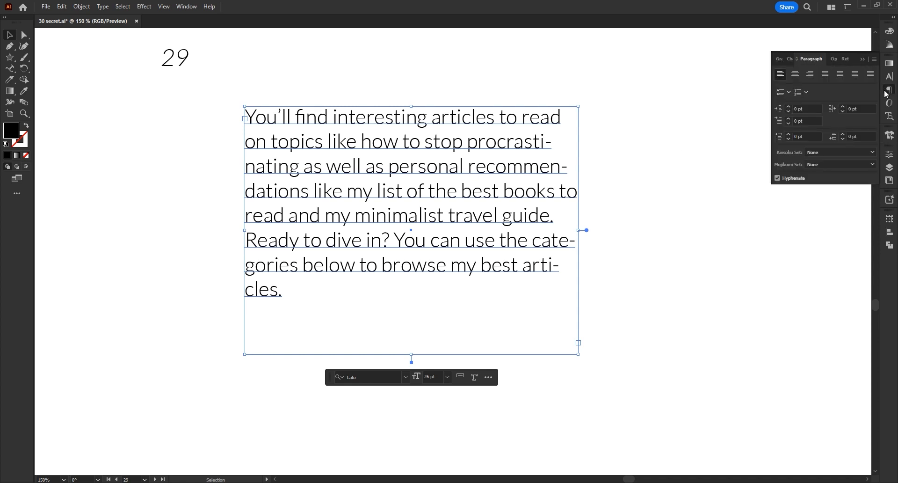
{"action": "left_click", "coordinate": [778, 178]}
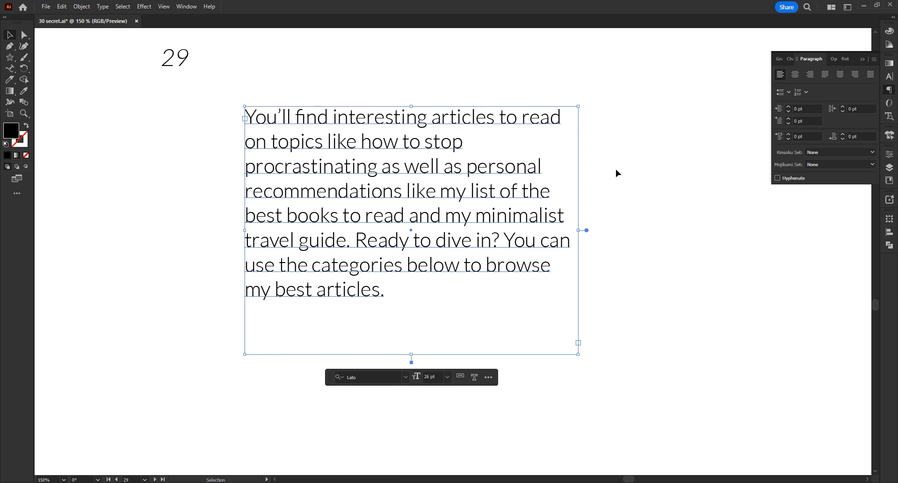
Try the centred, right-aligned and justified alignments on the paragraph in turn, finishing with all lines justified, and deselect it.
{"action": "left_click", "coordinate": [796, 76]}
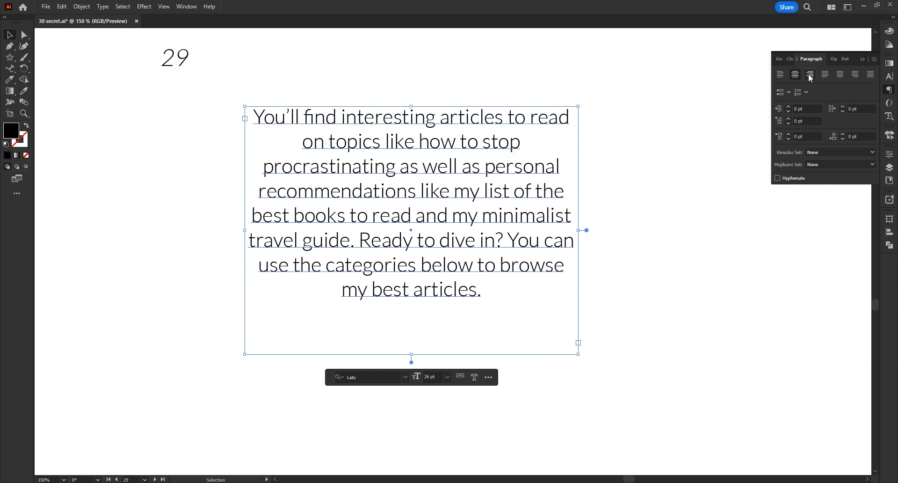
{"action": "left_click", "coordinate": [810, 74]}
{"action": "left_click", "coordinate": [826, 77]}
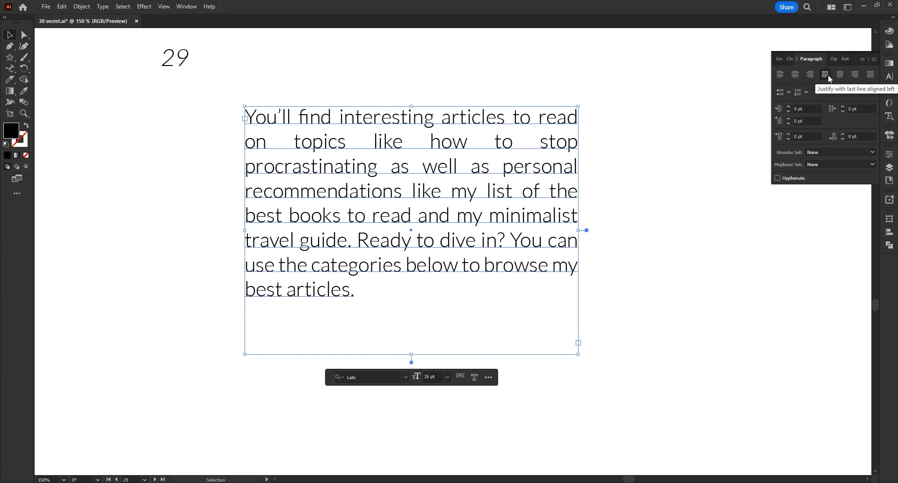
{"action": "left_click", "coordinate": [841, 75]}
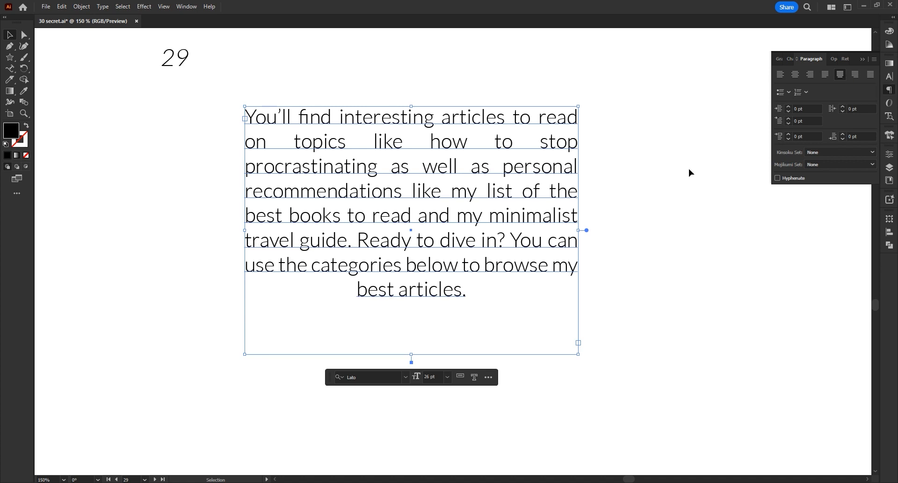
{"action": "left_click", "coordinate": [856, 76]}
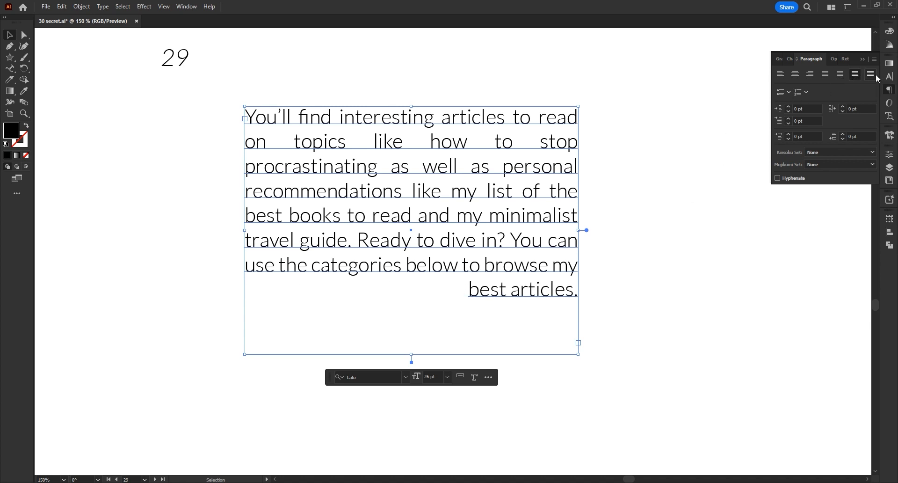
{"action": "left_click", "coordinate": [870, 76]}
{"action": "left_click", "coordinate": [621, 230]}
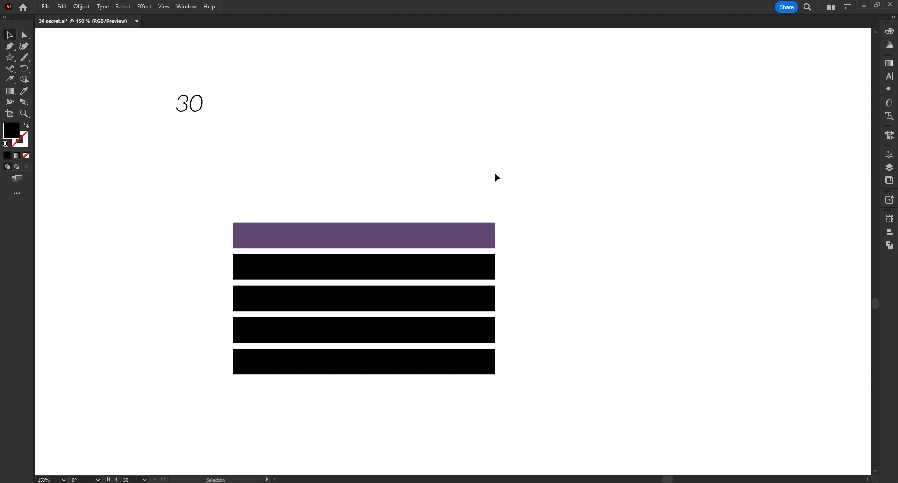
Set the purple top bar's fill as the base colour in the Color Guide to build its shades and tints.
{"action": "left_click", "coordinate": [467, 230]}
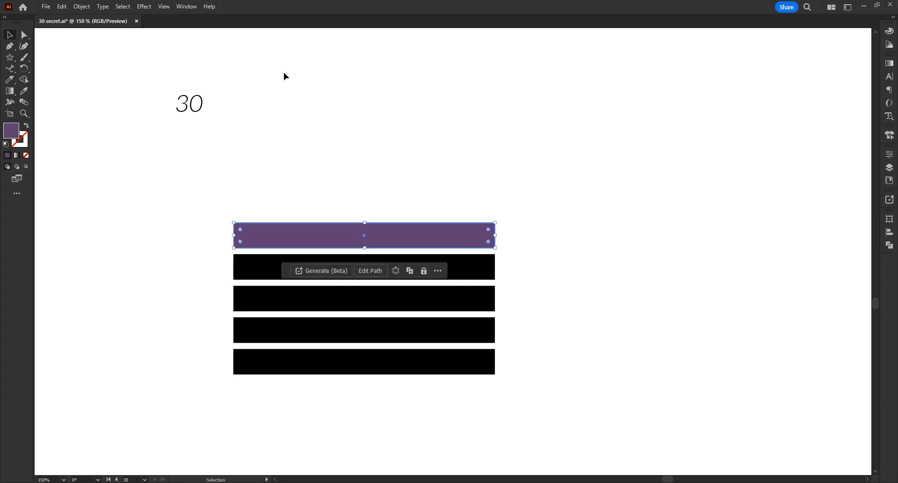
{"action": "left_click", "coordinate": [196, 8]}
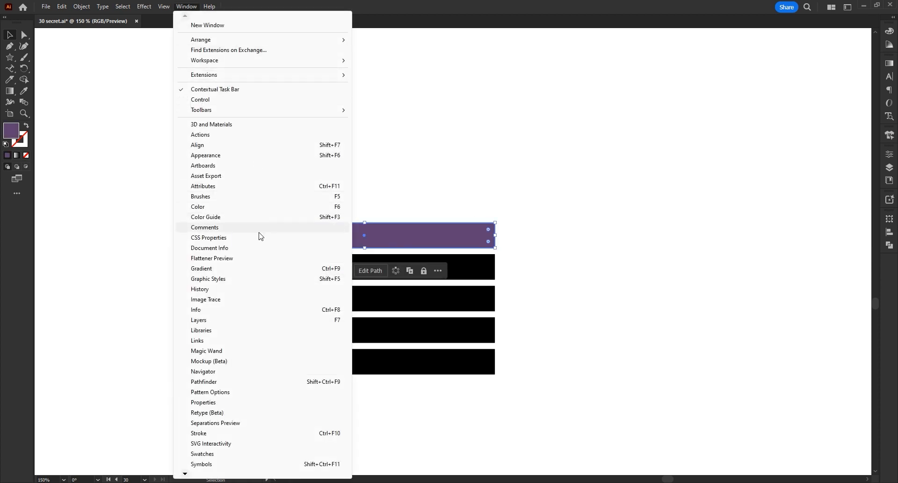
{"action": "left_click", "coordinate": [260, 218]}
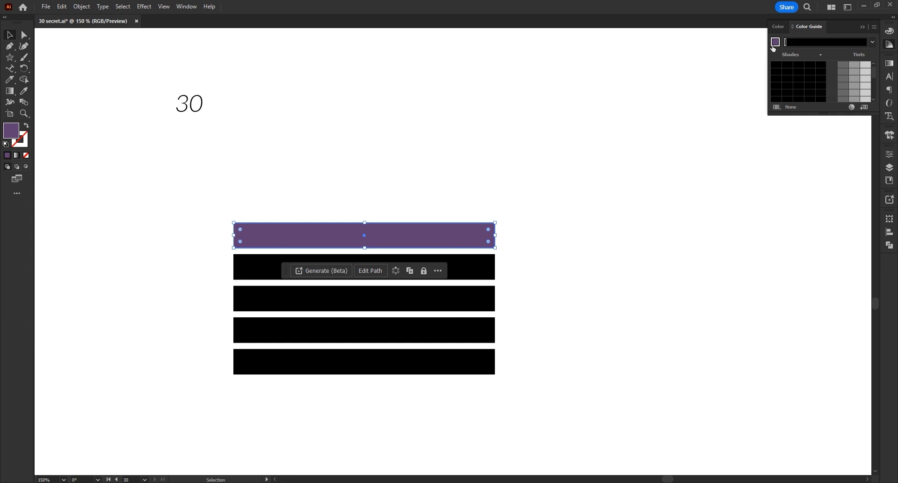
{"action": "left_click", "coordinate": [775, 43]}
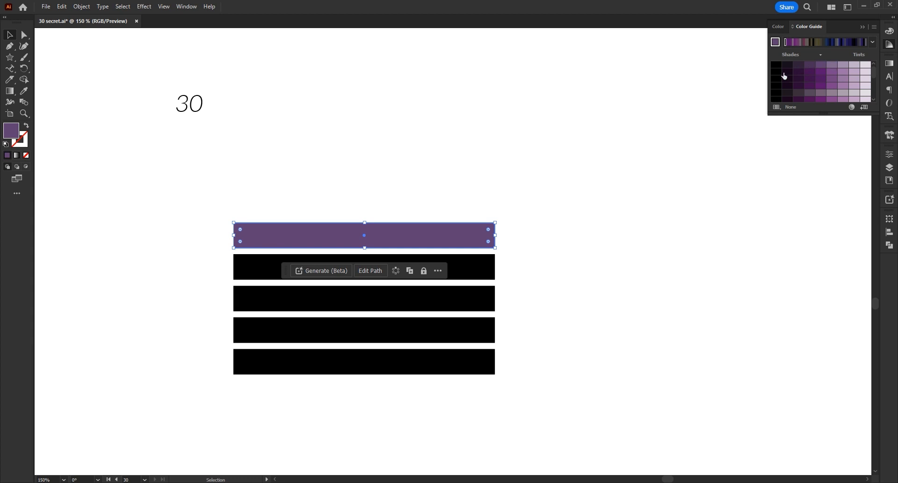
Recolour the second bar dark purple and the top bar near-black with shades from the Color Guide.
{"action": "left_click", "coordinate": [492, 266]}
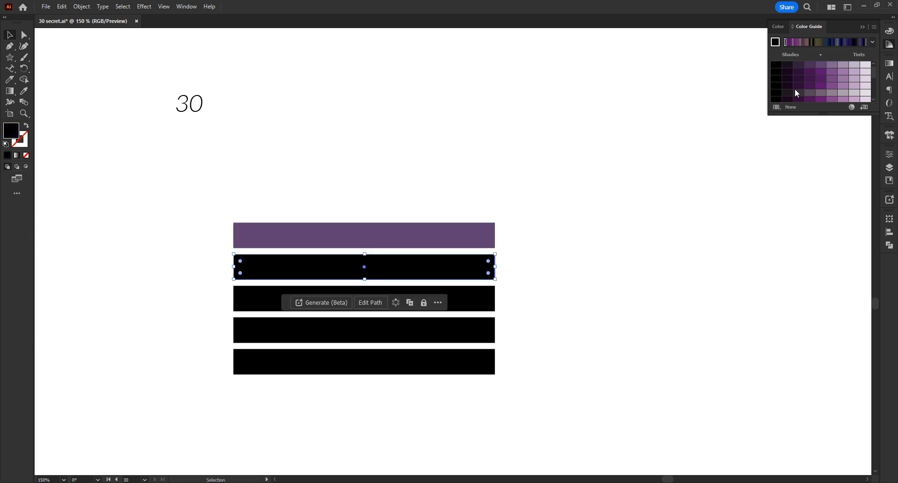
{"action": "left_click", "coordinate": [810, 66]}
{"action": "left_click", "coordinate": [473, 242]}
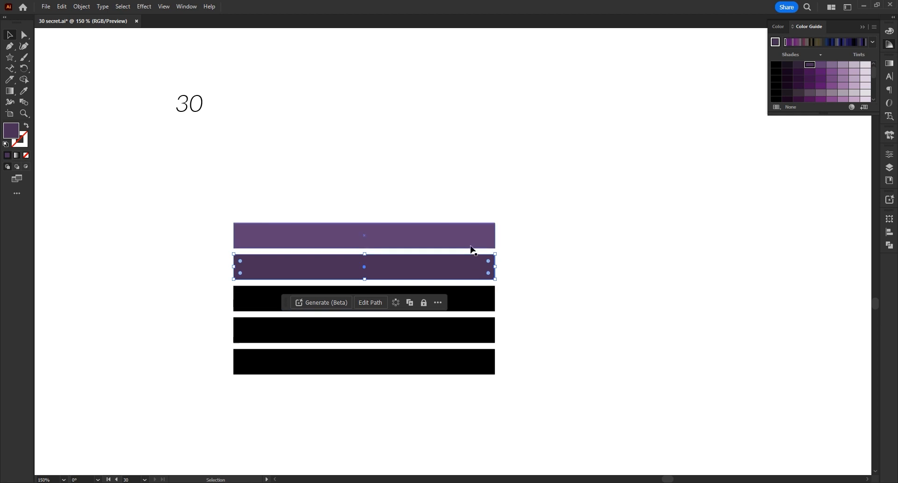
{"action": "left_click", "coordinate": [795, 70]}
{"action": "left_click", "coordinate": [487, 271]}
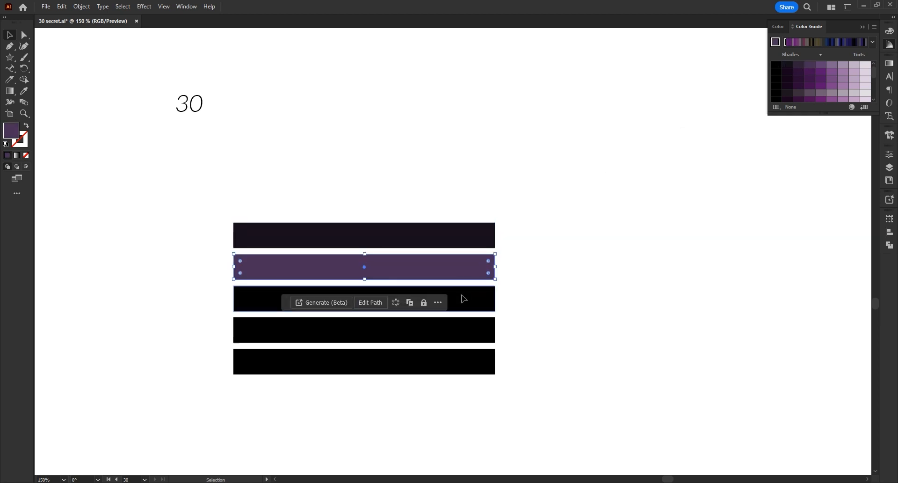
Fill the third bar dark purple, the fourth medium purple and the bottom bar pale lavender from the Color Guide, and deselect.
{"action": "left_click", "coordinate": [462, 298]}
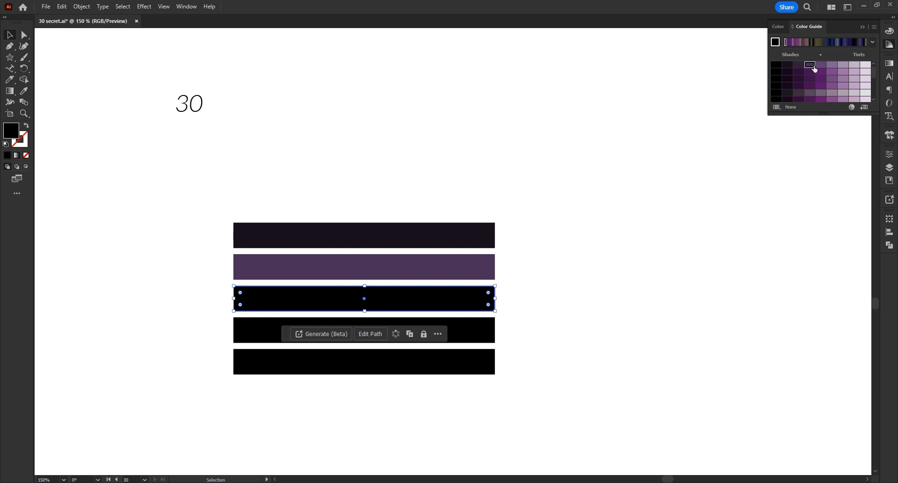
{"action": "left_click", "coordinate": [811, 65]}
{"action": "left_click", "coordinate": [459, 332]}
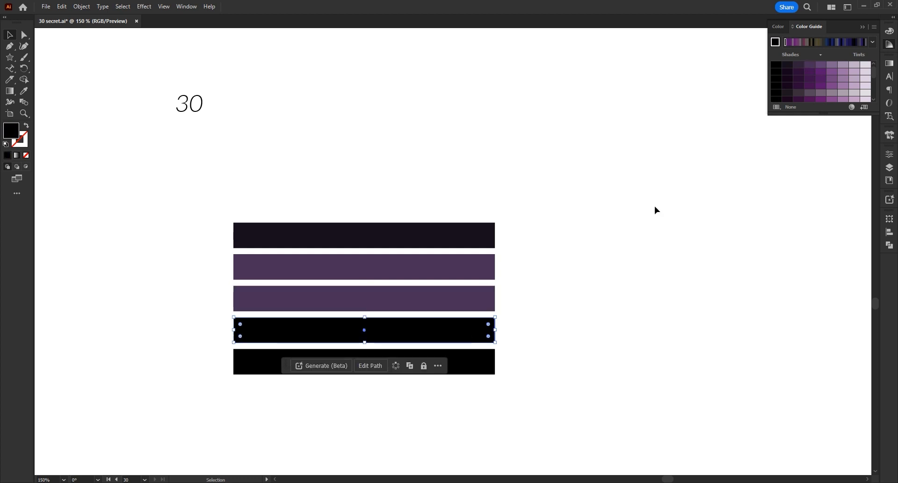
{"action": "left_click", "coordinate": [825, 78]}
{"action": "left_click", "coordinate": [460, 371]}
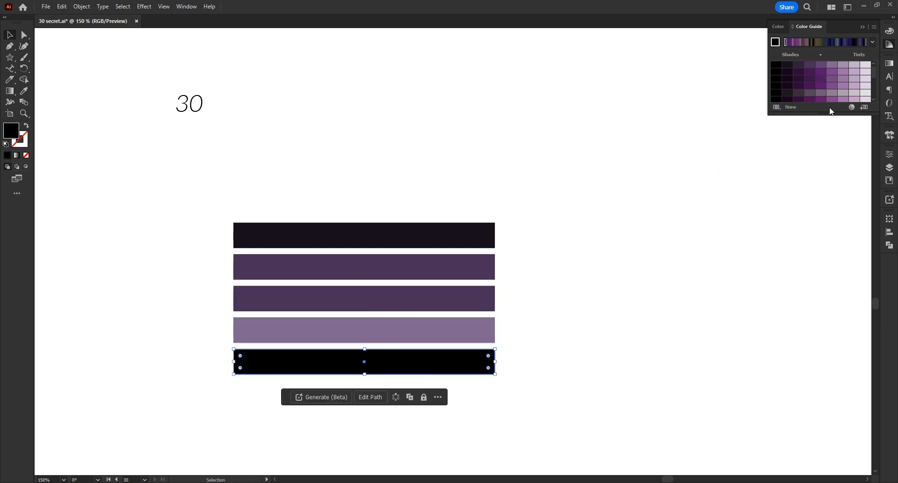
{"action": "left_click", "coordinate": [854, 65]}
{"action": "left_click", "coordinate": [697, 195]}
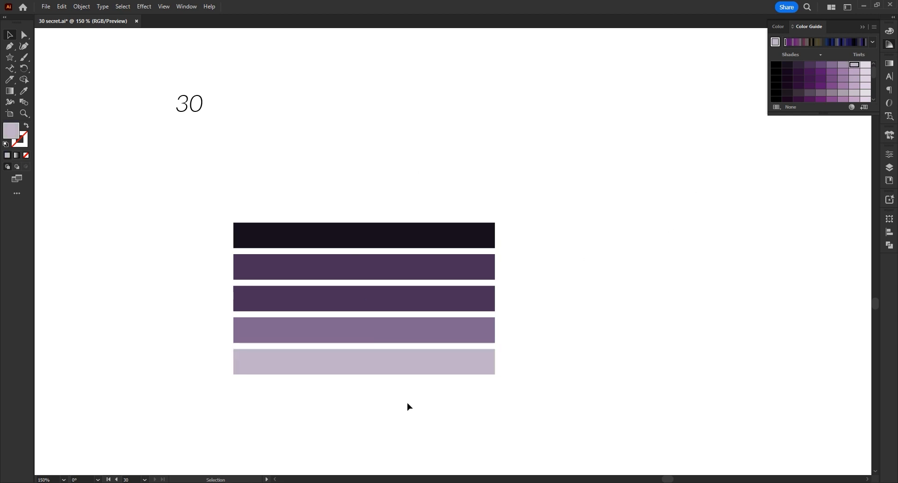